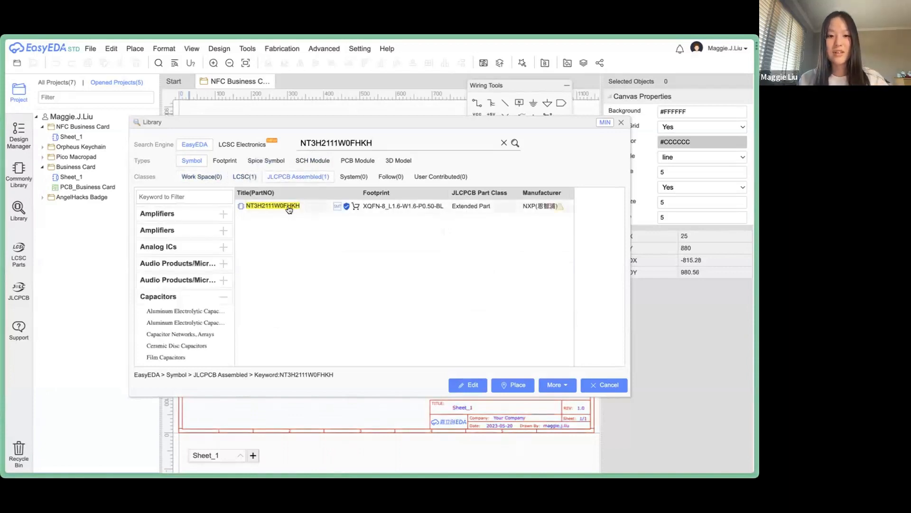
Place the NT3H2111W0FHKH NFC chip on the sheet as U1 and zoom in on it.
click(289, 209)
click(513, 384)
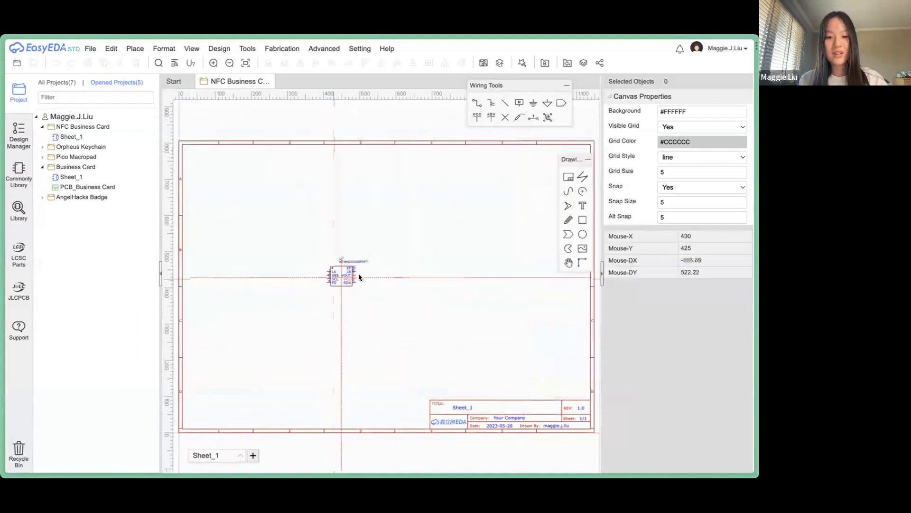
click(392, 269)
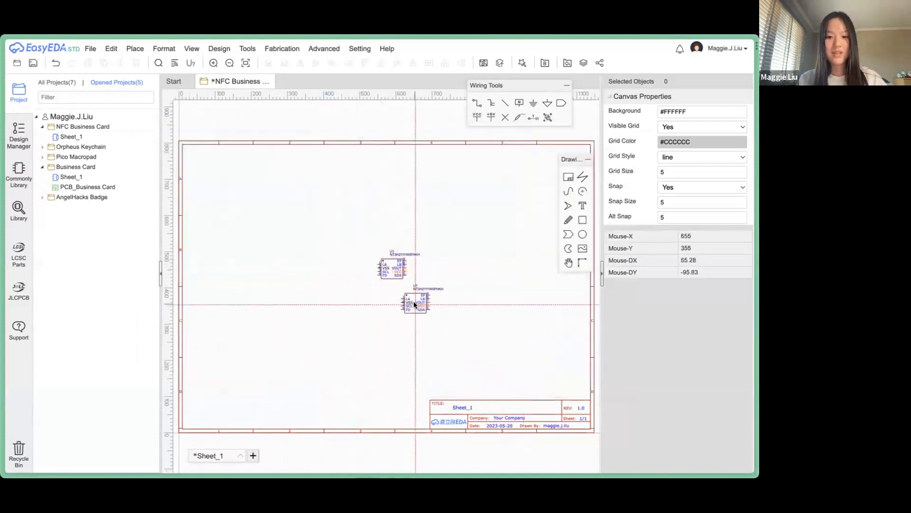
key(Escape)
scroll(386, 257, up, 2)
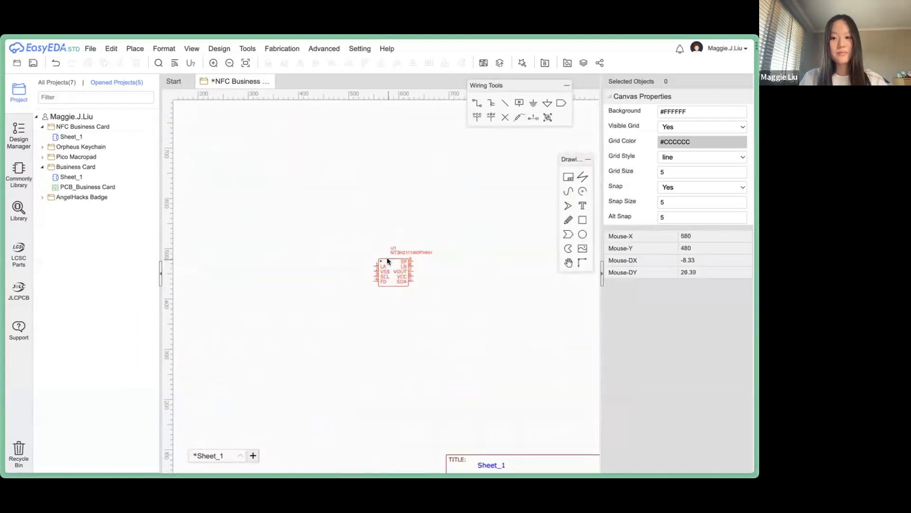
scroll(387, 257, up, 2)
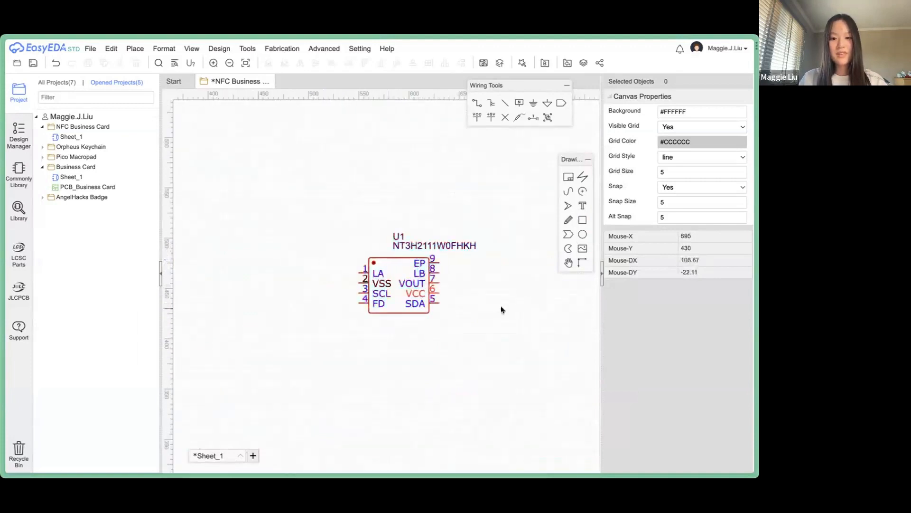
scroll(501, 309, up, 1)
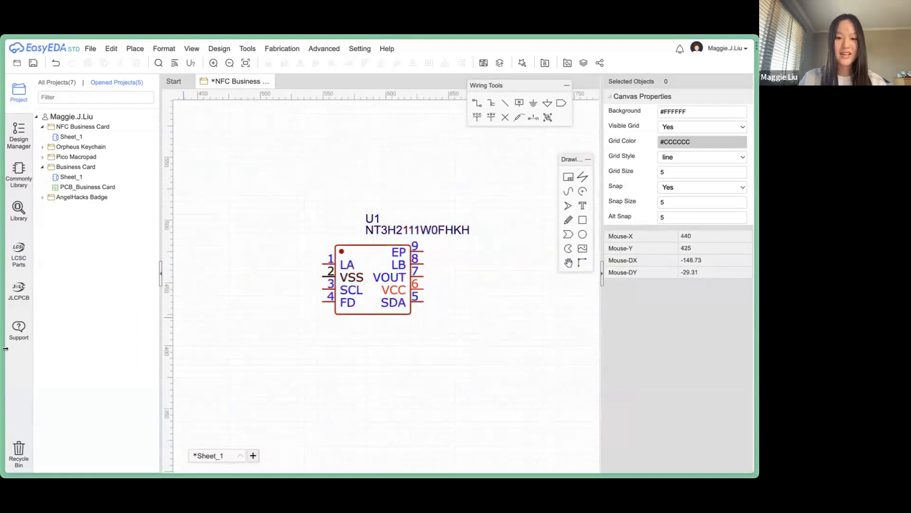
mouse_move(2, 332)
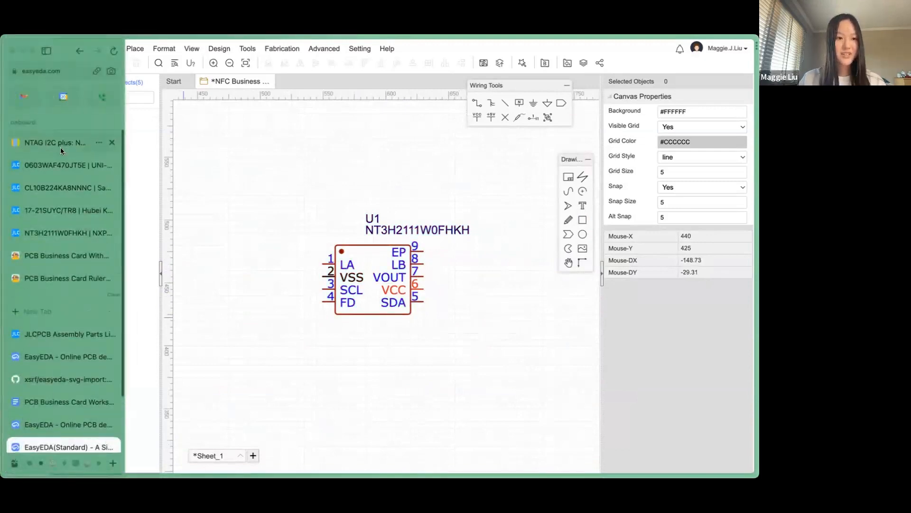
click(61, 145)
scroll(361, 370, down, 1)
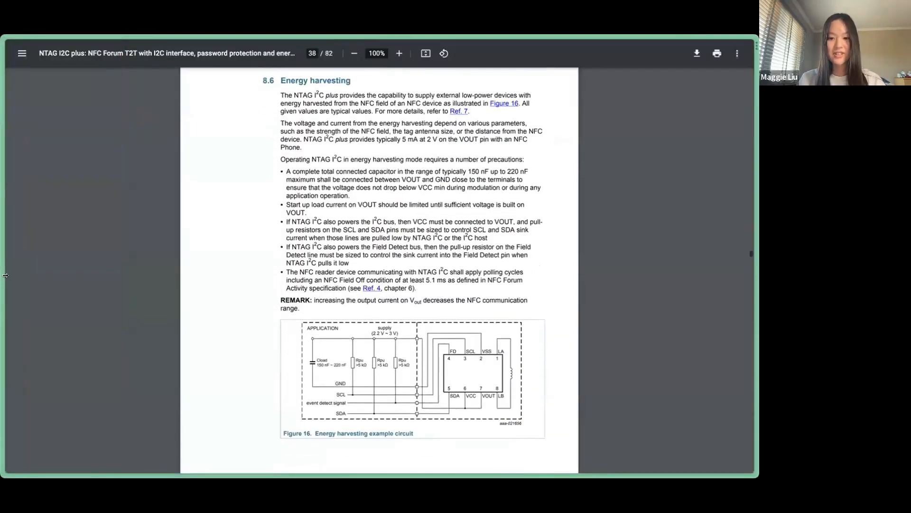
scroll(522, 361, up, 1)
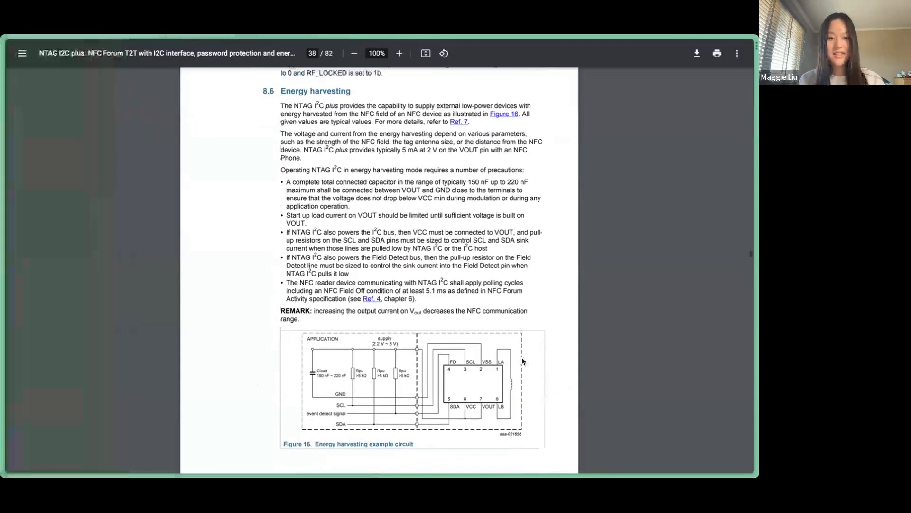
scroll(522, 361, up, 1)
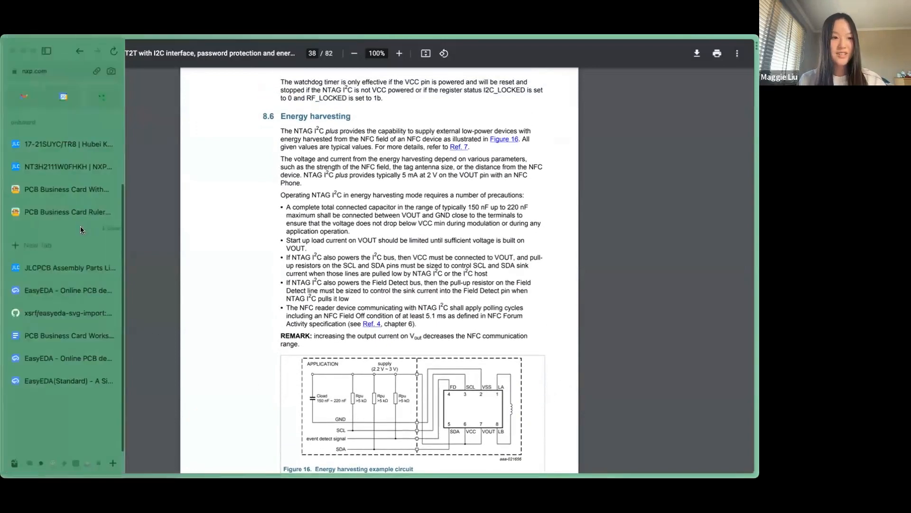
scroll(189, 214, up, 3)
click(312, 52)
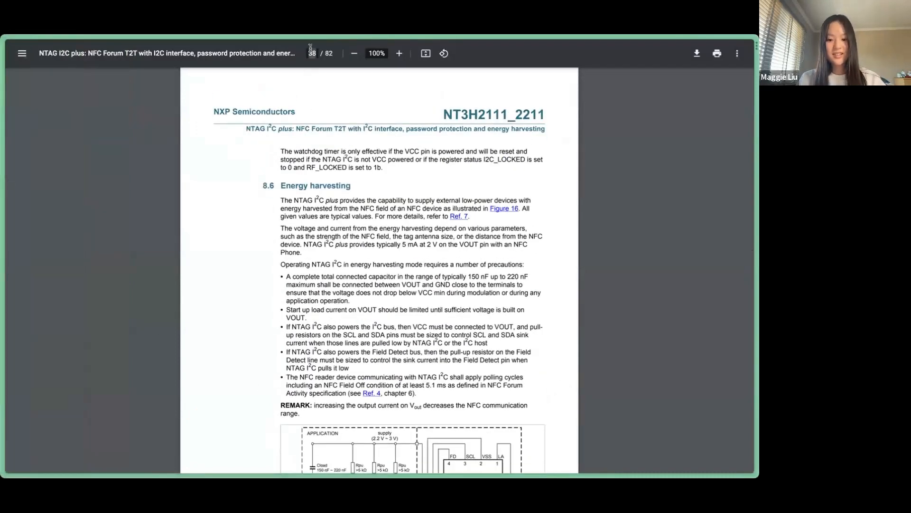
text(9)
key(Return)
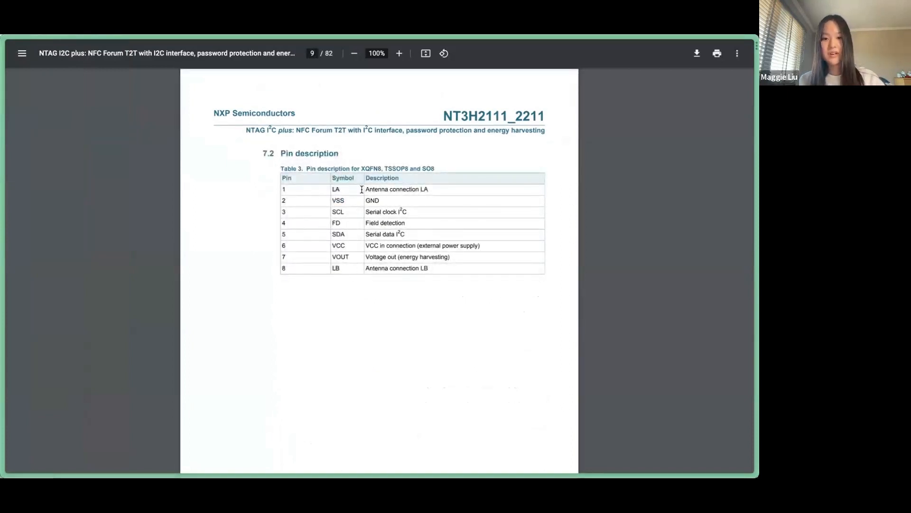
drag(361, 189, 441, 189)
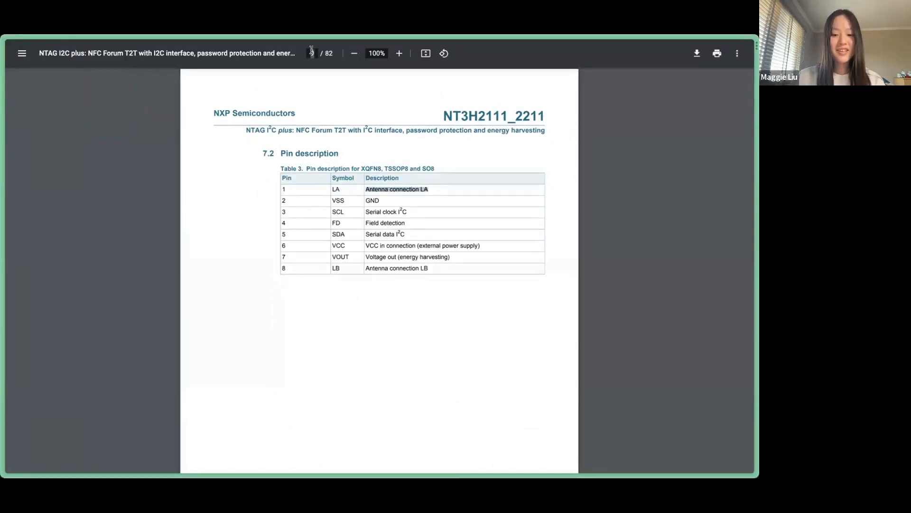
Search the parts library for 'nfc antenna'.
click(47, 380)
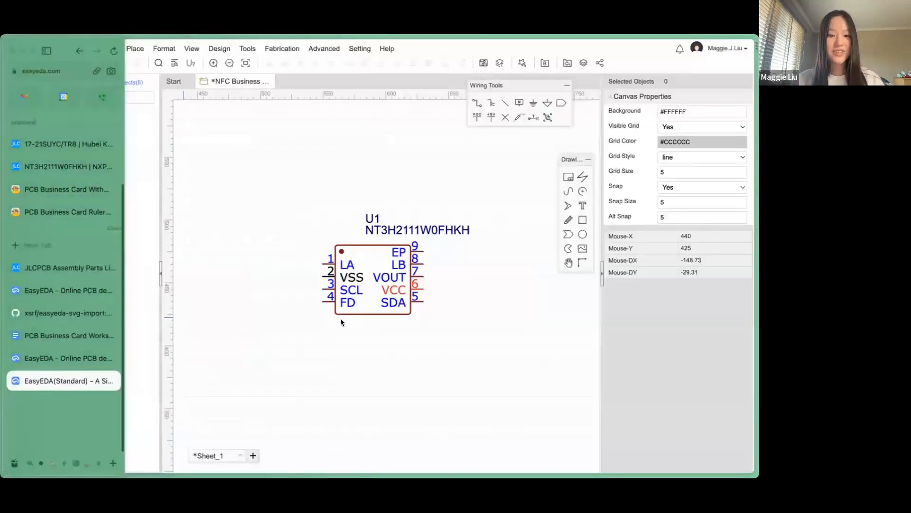
click(20, 211)
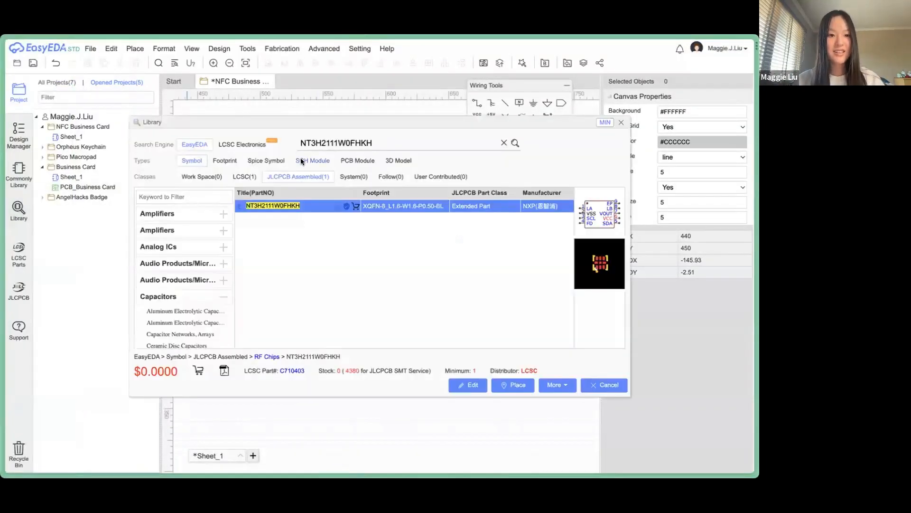
key(BackSpace)
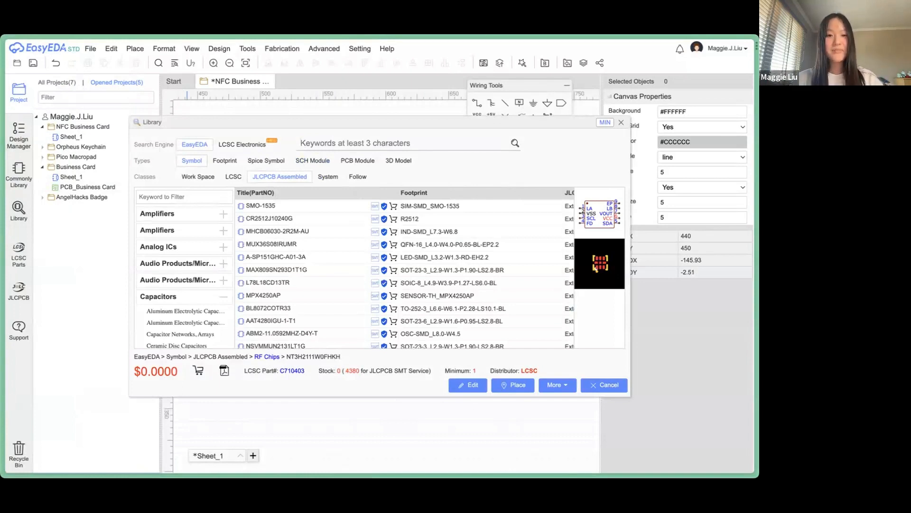
text(nfc anten)
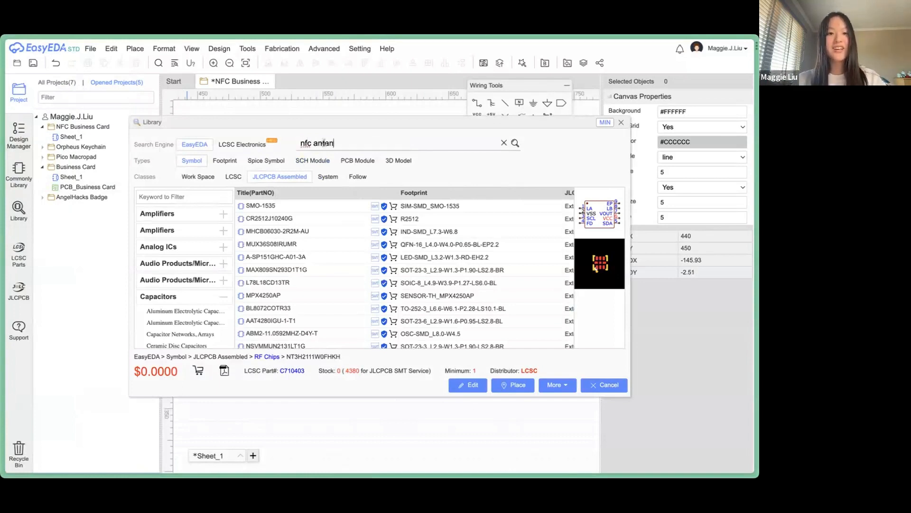
text(na)
key(Return)
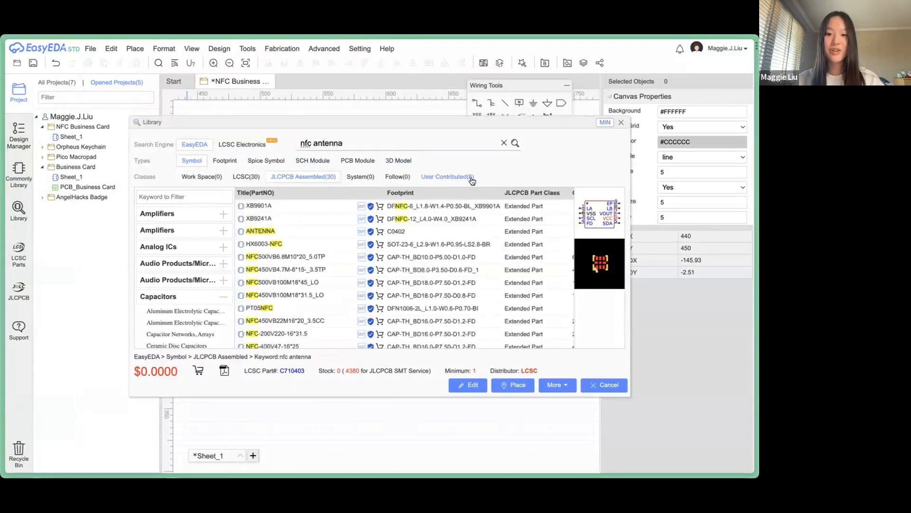
Choose the User Contributed 25X48MM_NFC_ANTENNA symbol and start placing it.
click(475, 179)
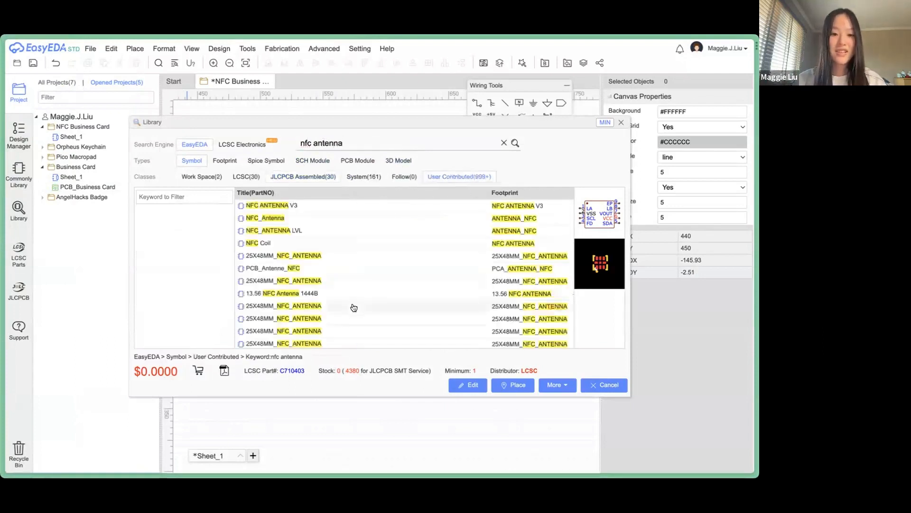
click(360, 256)
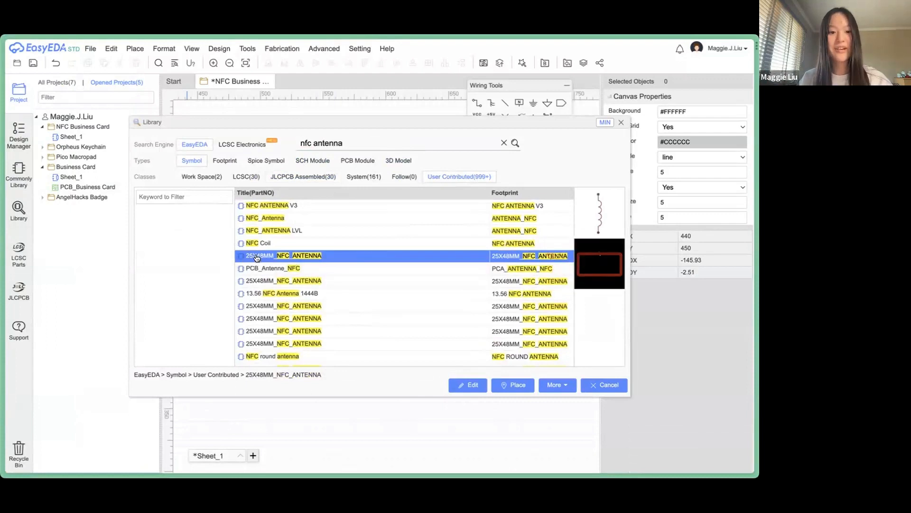
scroll(453, 259, right, 2)
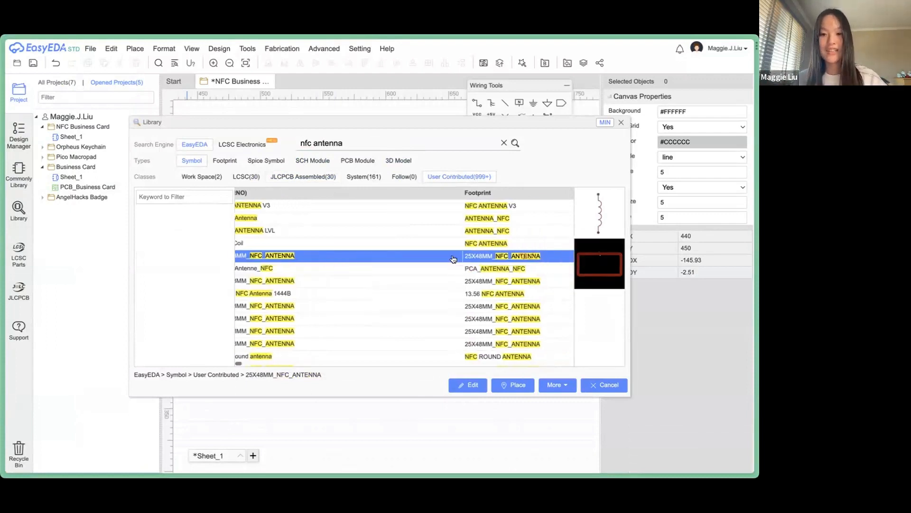
scroll(453, 259, left, 2)
scroll(429, 250, right, 2)
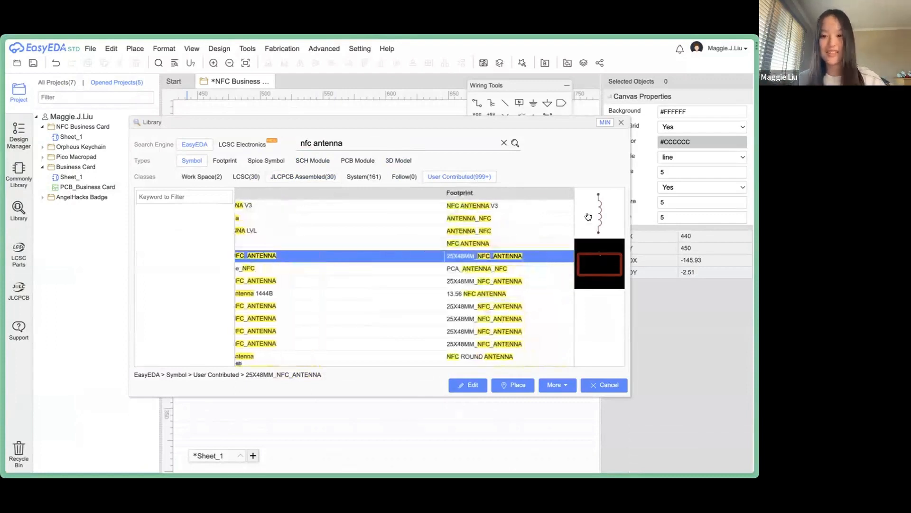
click(513, 384)
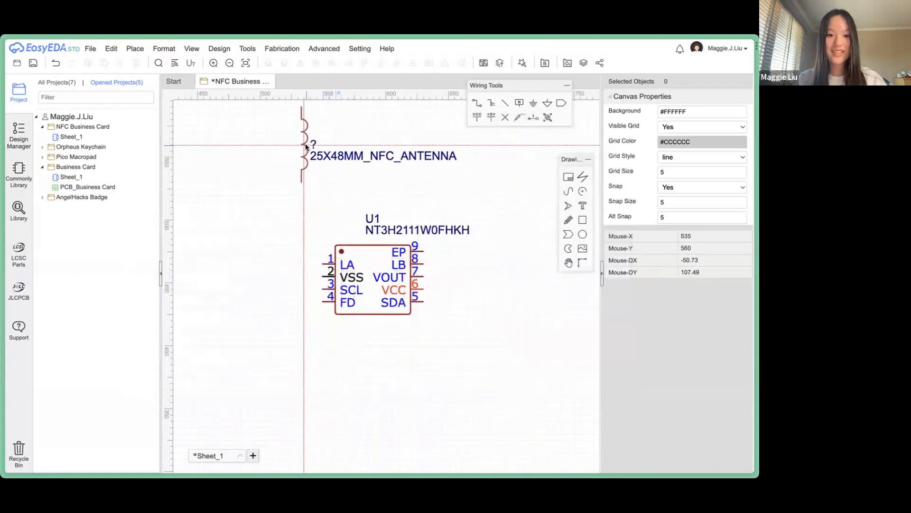
Place the antenna above U1 and wire its two ends to U1's LA pin 1 and LB pin 8.
click(306, 144)
right_drag(361, 186, 334, 282)
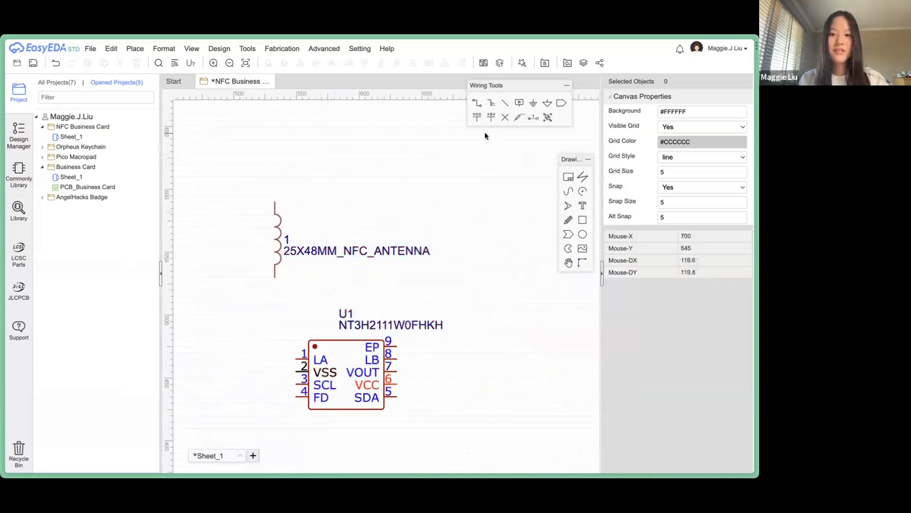
click(475, 103)
click(297, 358)
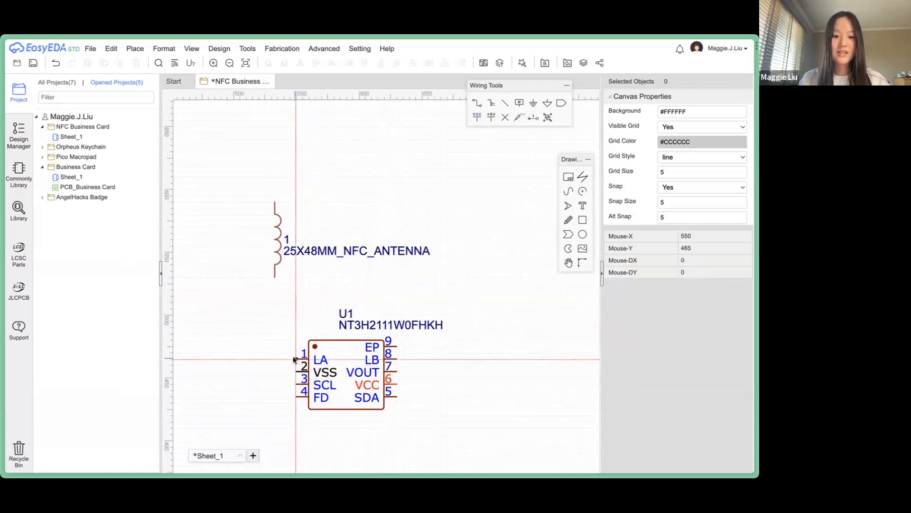
click(274, 277)
drag(517, 85, 566, 348)
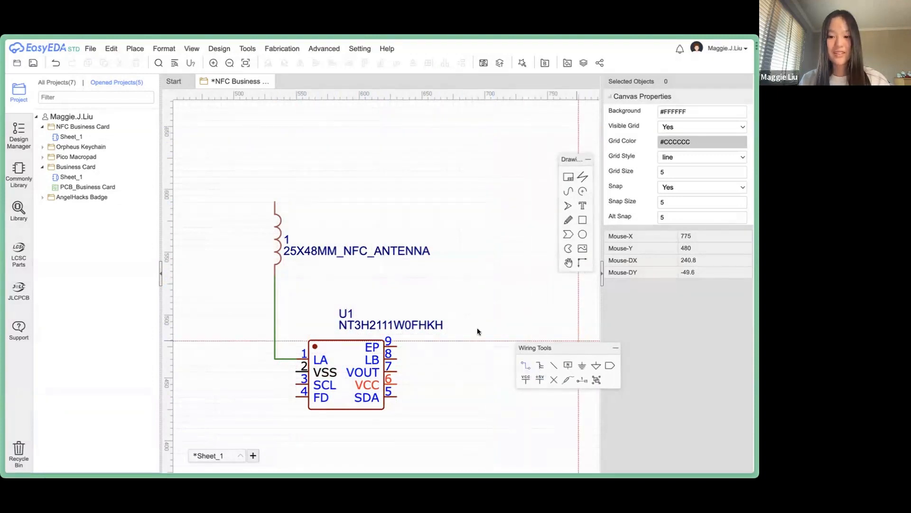
click(274, 202)
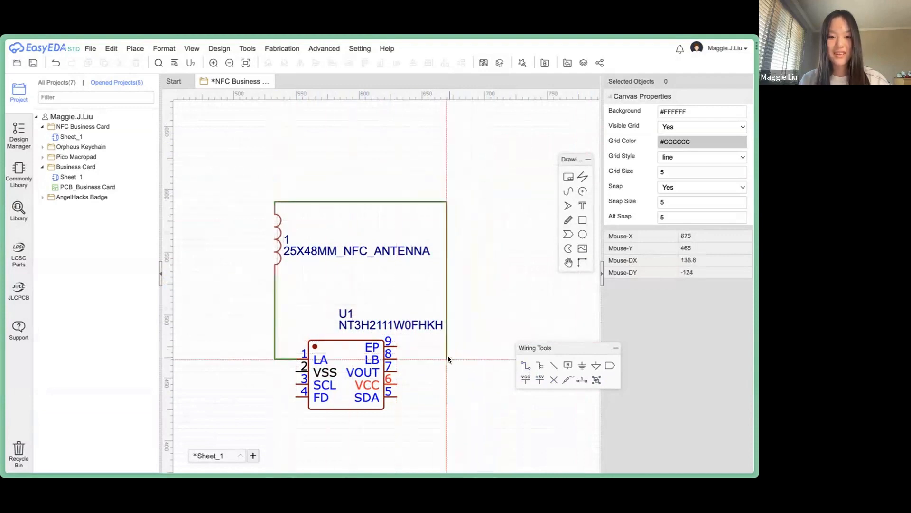
click(396, 359)
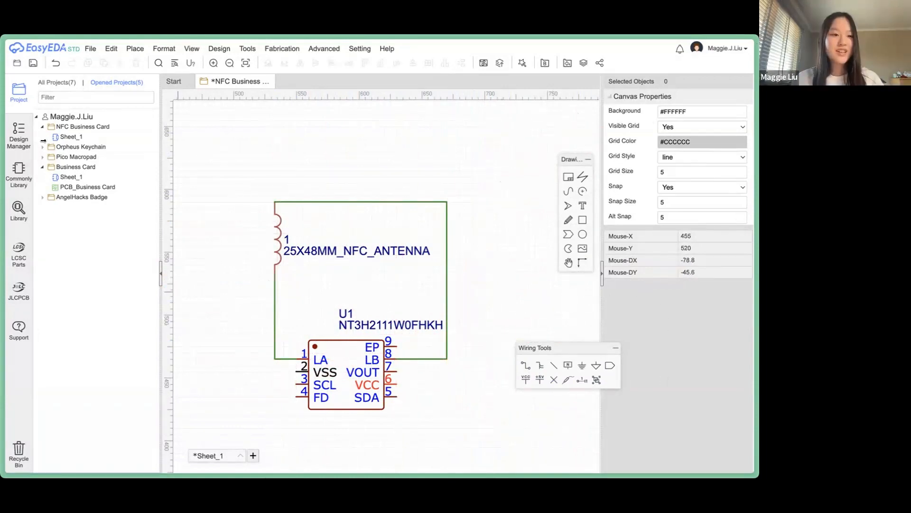
Review the datasheet's 150–220 nF VOUT capacitor requirement, then return to the EasyEDA schematic.
mouse_move(46, 371)
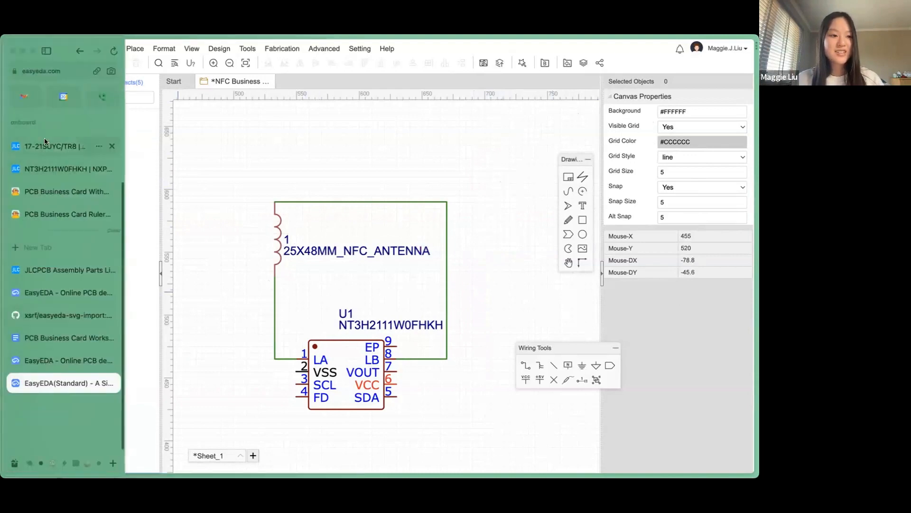
scroll(46, 370, up, 5)
click(60, 142)
scroll(366, 320, up, 5)
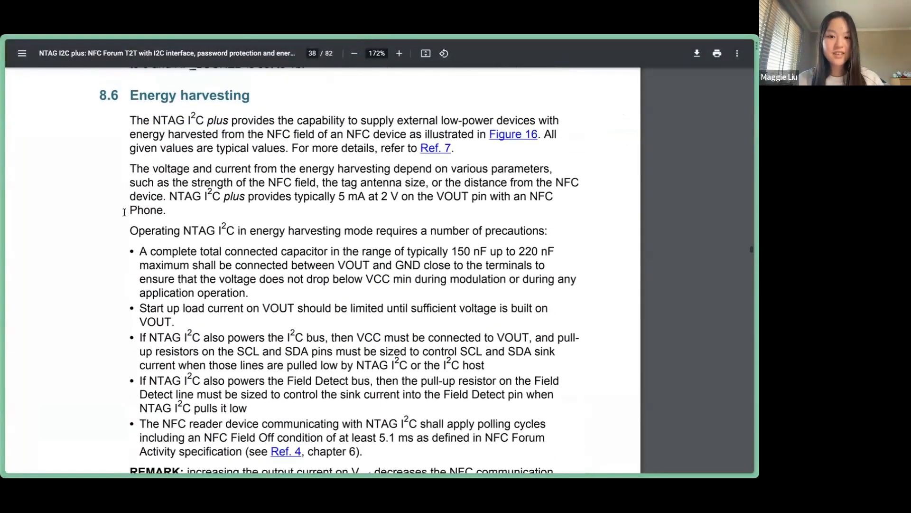
drag(137, 250, 417, 259)
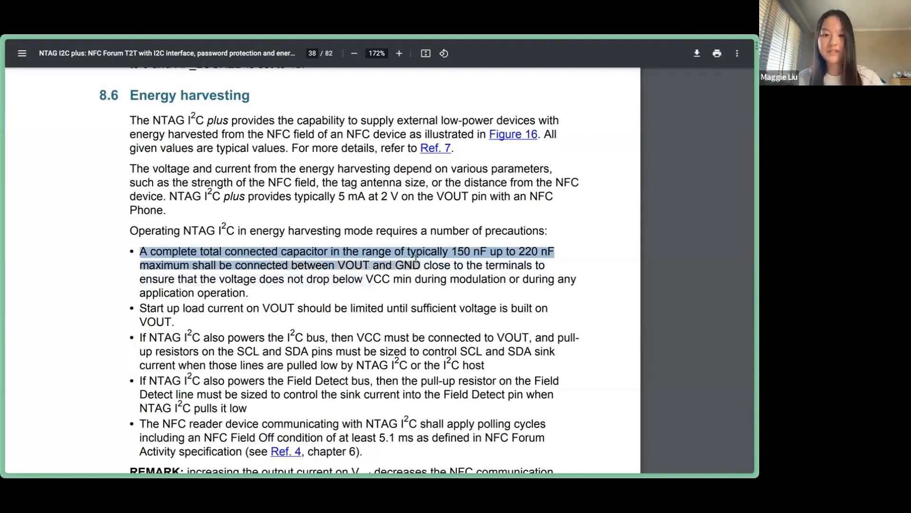
scroll(407, 293, down, 5)
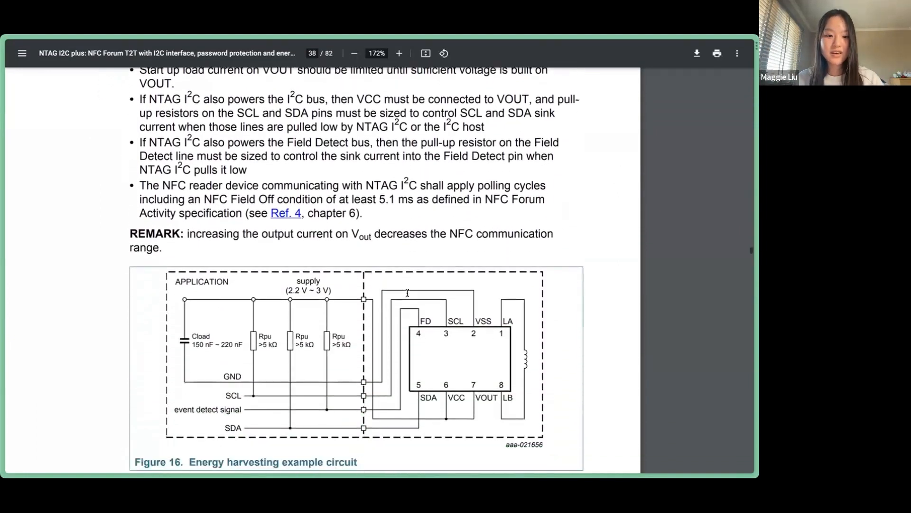
ctrl+scroll(407, 293, down, 3)
ctrl+scroll(407, 293, down, 2)
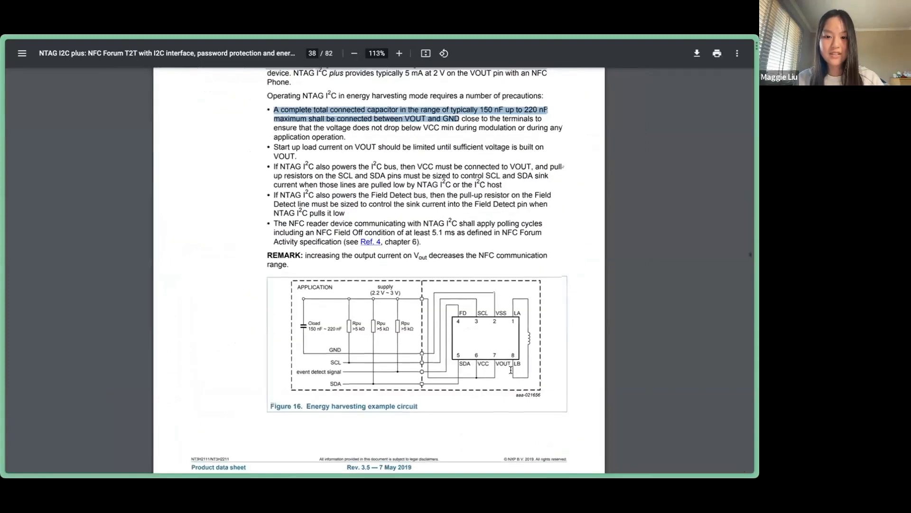
scroll(497, 317, up, 3)
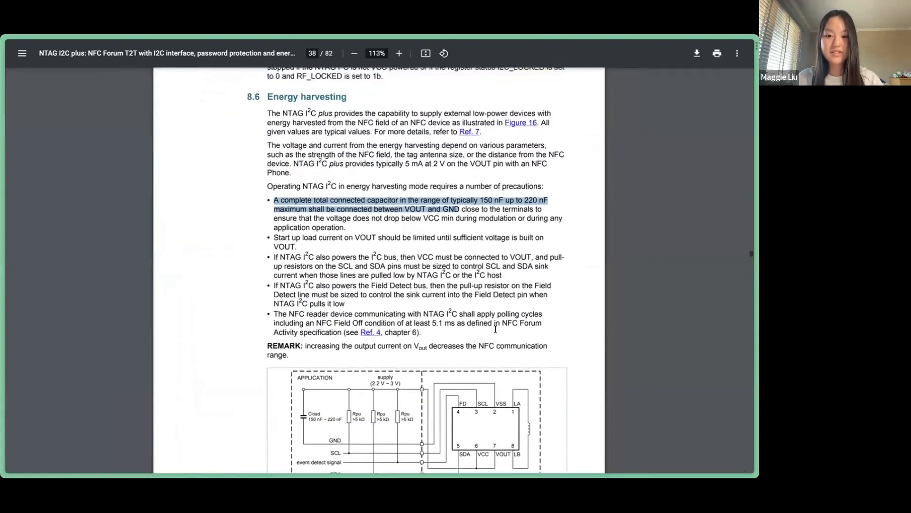
scroll(456, 237, down, 1)
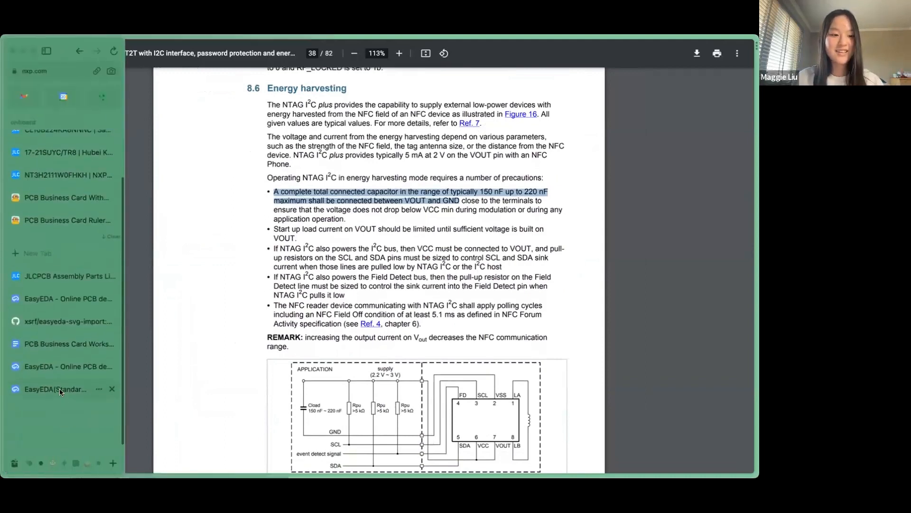
click(59, 388)
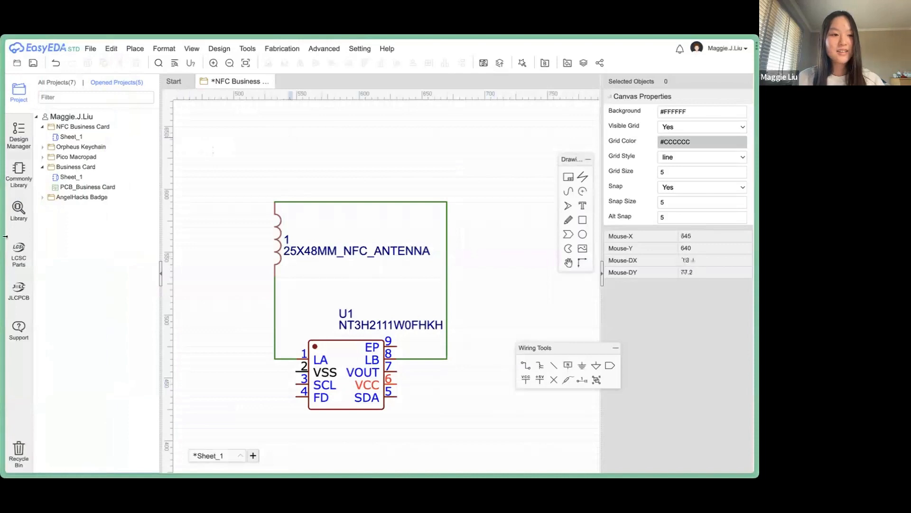
mouse_move(70, 354)
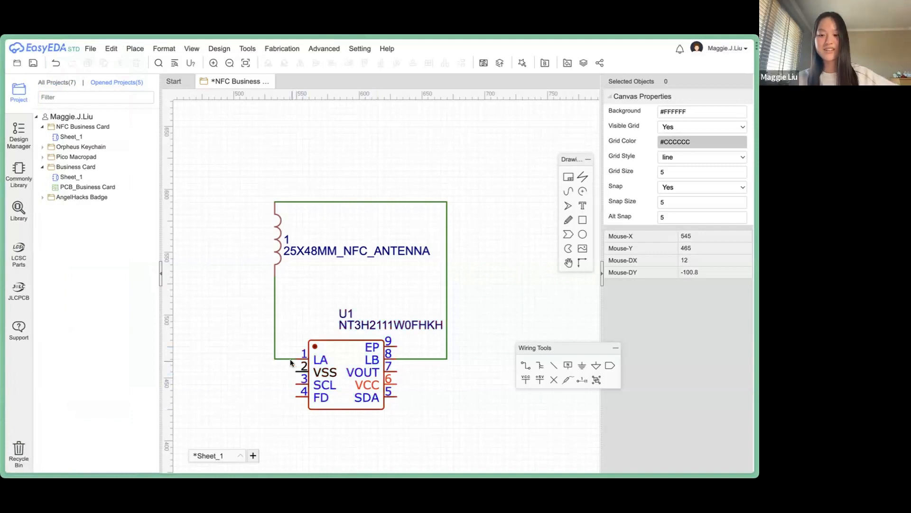
Copy the capacitor part number CL10B224KA8NNNC from the workshop links doc and return to EasyEDA.
mouse_move(78, 461)
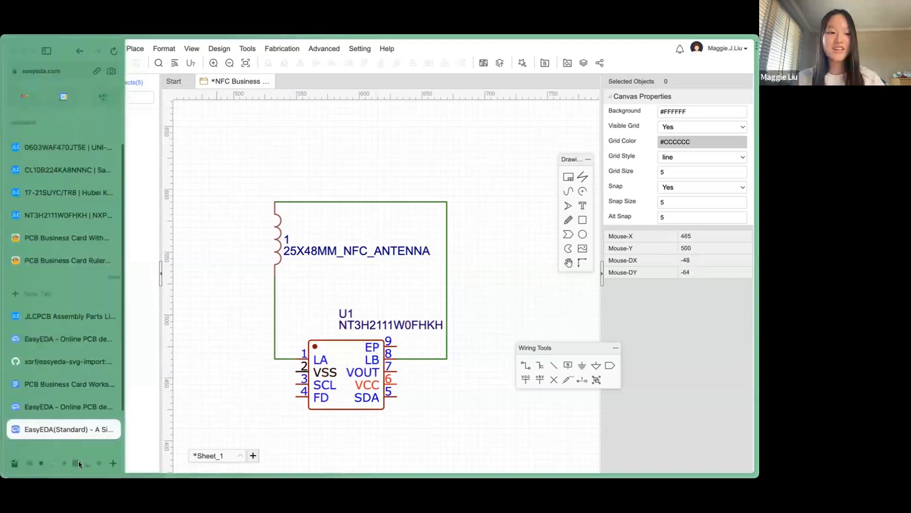
click(59, 385)
drag(322, 219, 240, 218)
key(ctrl+c)
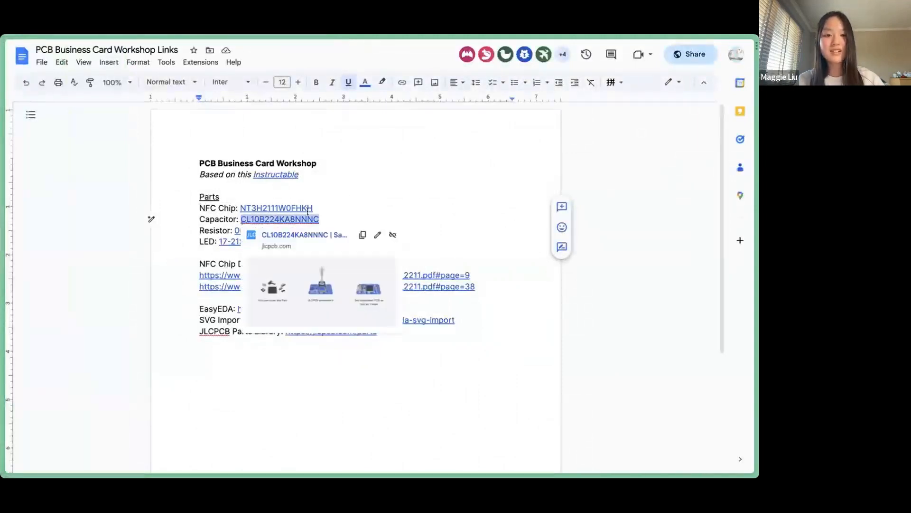
mouse_move(7, 304)
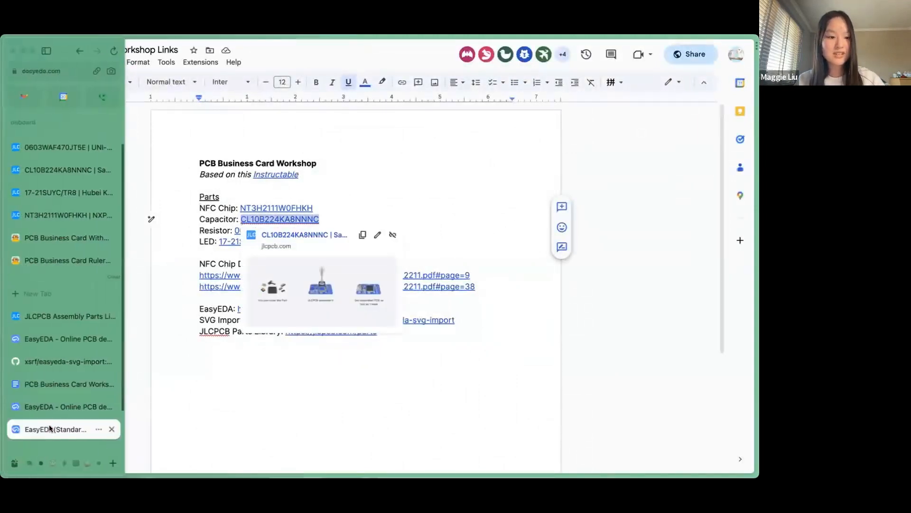
click(50, 427)
Place the JLCPCB-assembled 220nF capacitor CL10B224KA8NNNC below U1 as C1 and start a wire from VOUT.
click(27, 204)
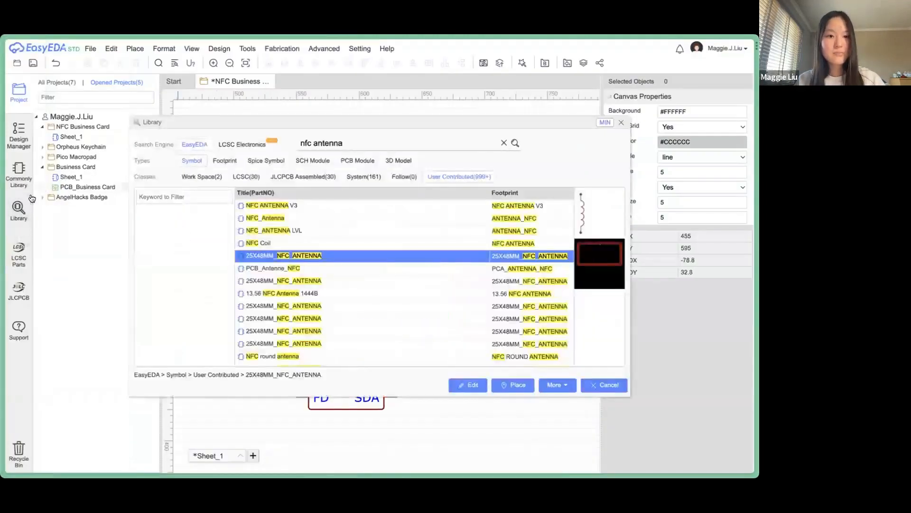
key(ctrl+a)
key(ctrl+v)
key(Return)
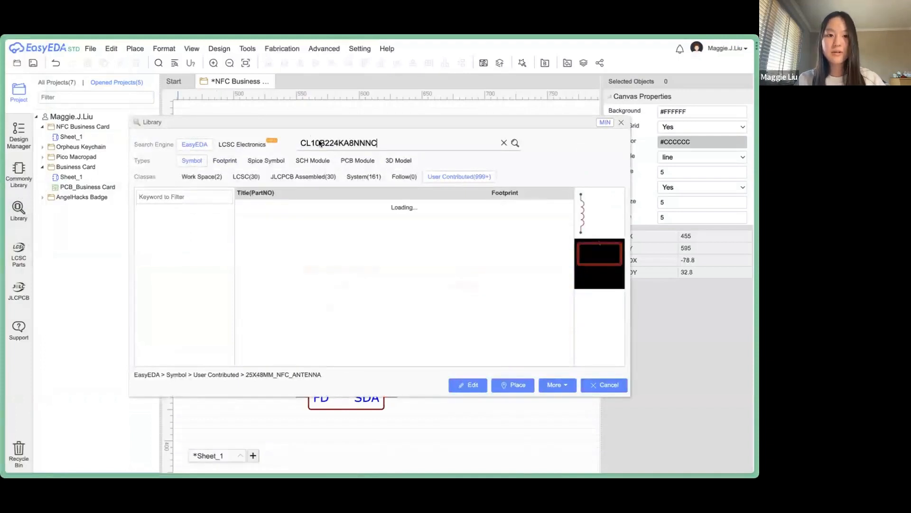
click(281, 177)
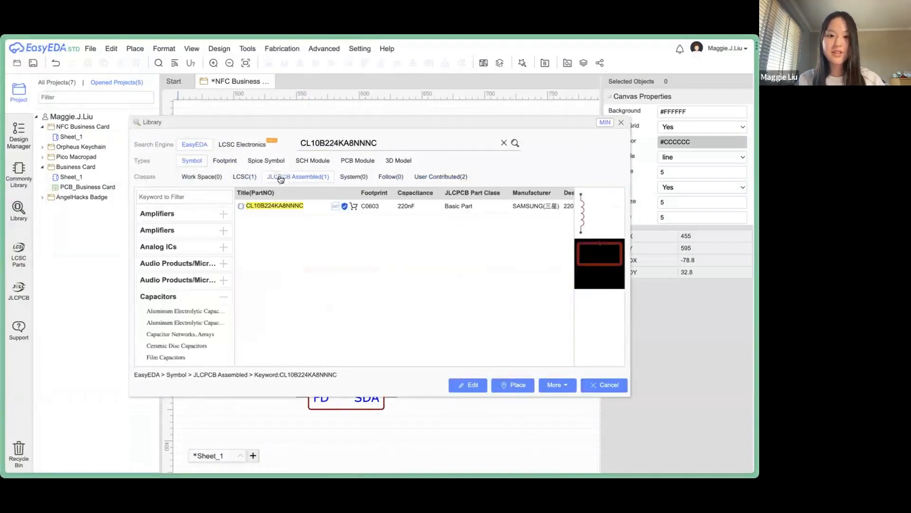
click(292, 206)
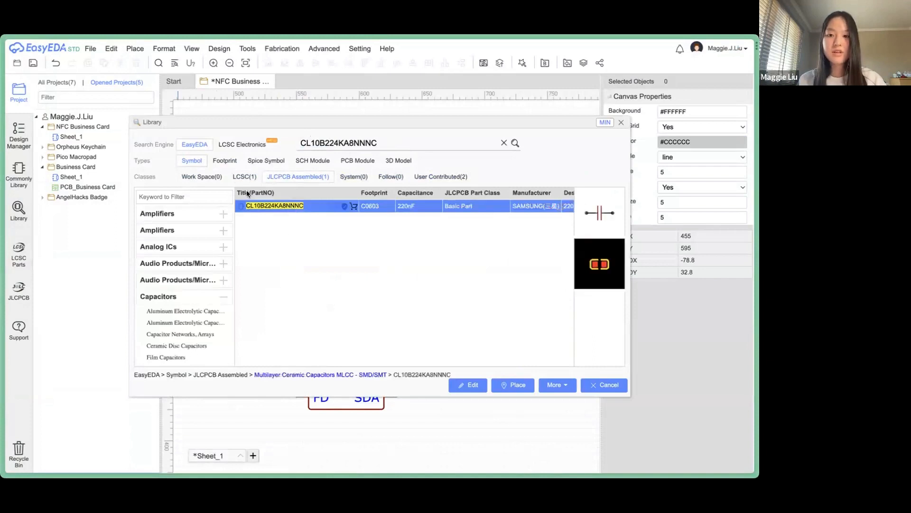
click(513, 385)
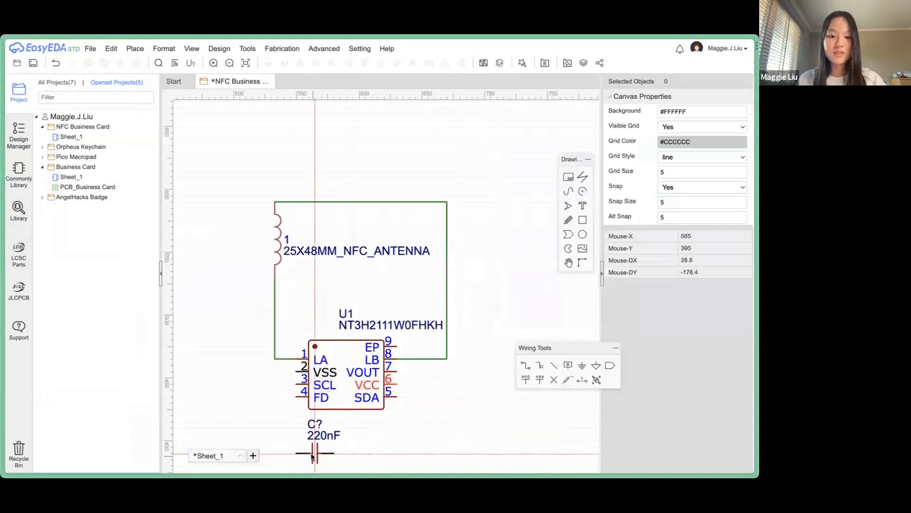
click(346, 459)
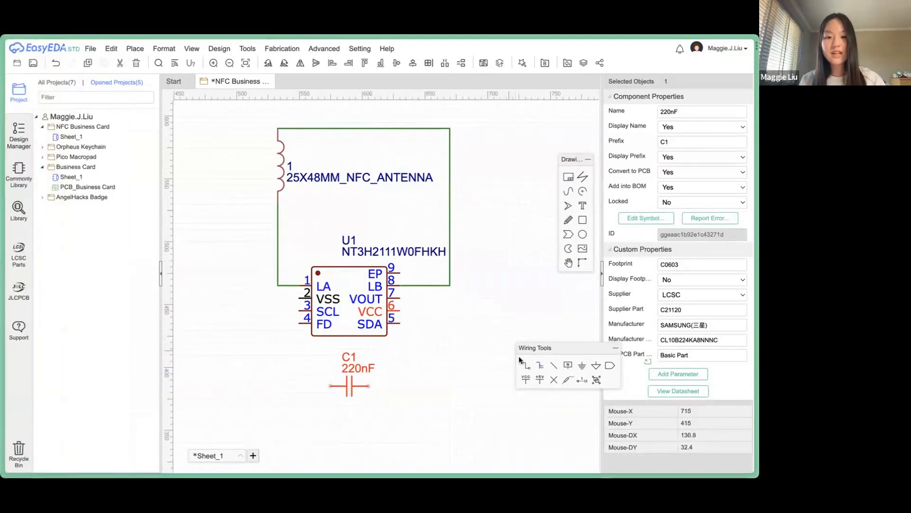
click(524, 364)
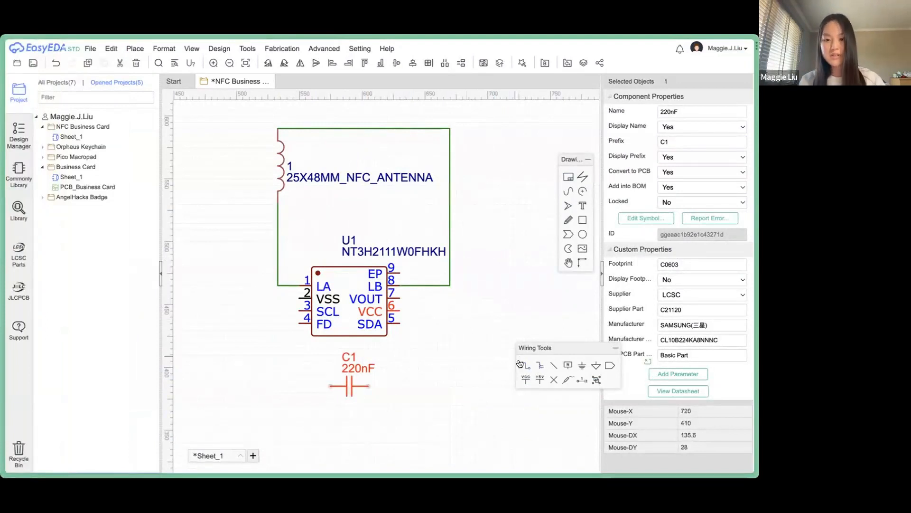
click(398, 296)
Route the wire from VOUT through C1 to U1's VSS pin 2, then zoom out.
click(421, 385)
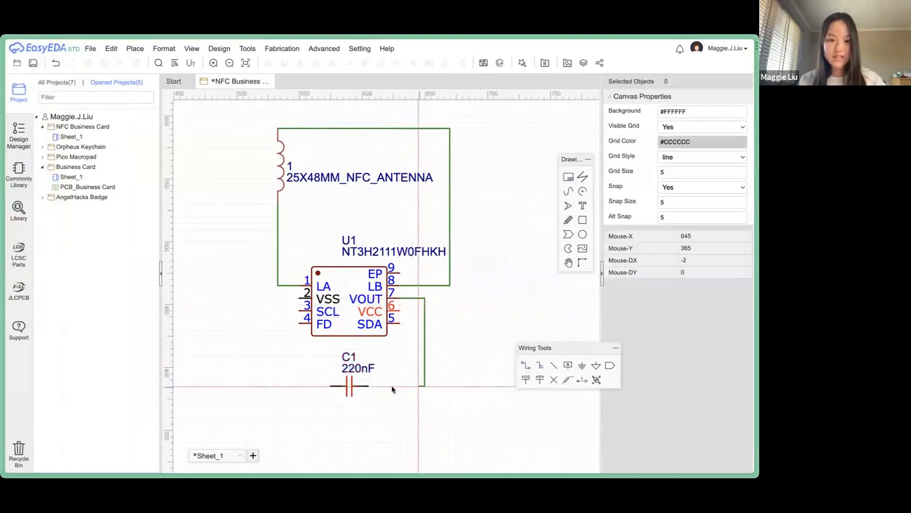
click(273, 386)
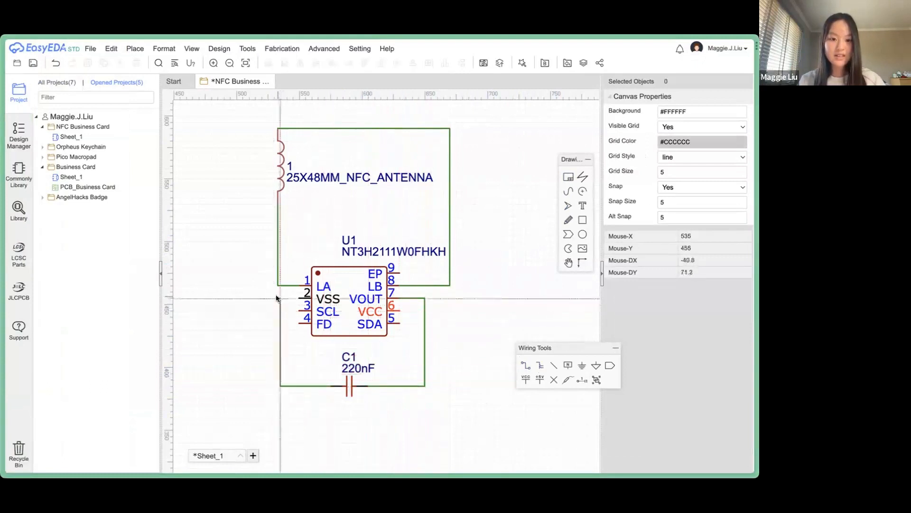
click(299, 298)
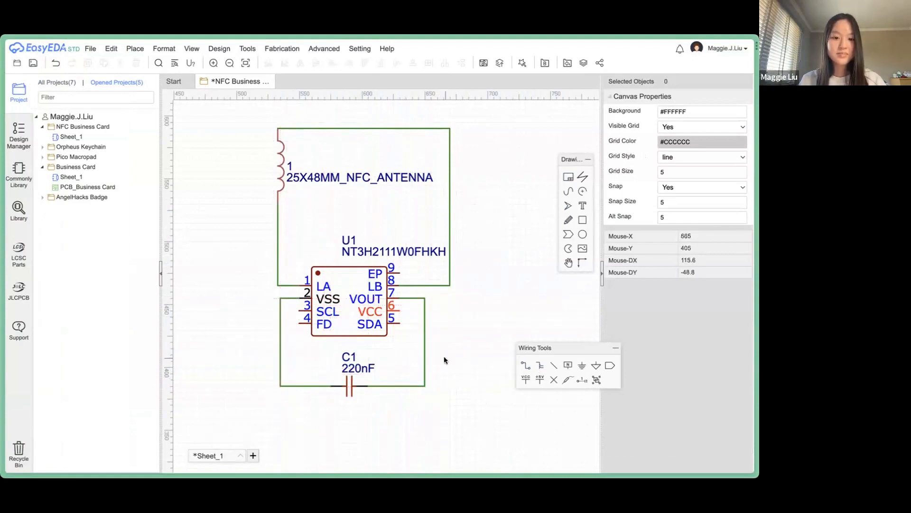
scroll(444, 356, down, 2)
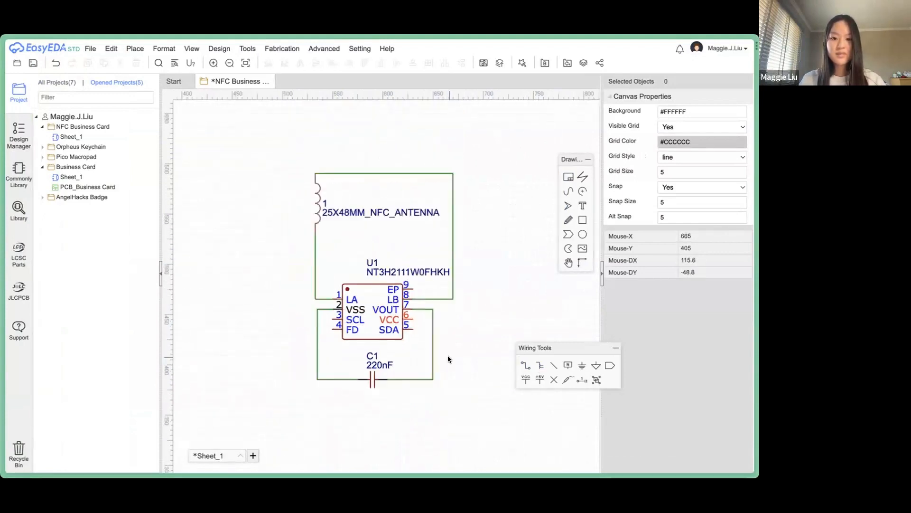
scroll(448, 356, down, 1)
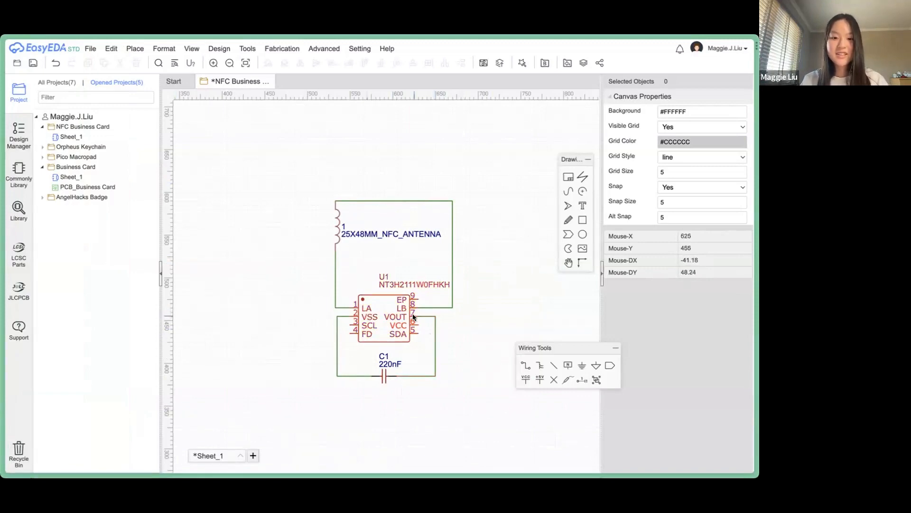
Highlight the datasheet note that VCC must connect to VOUT, then return to EasyEDA.
mouse_move(42, 374)
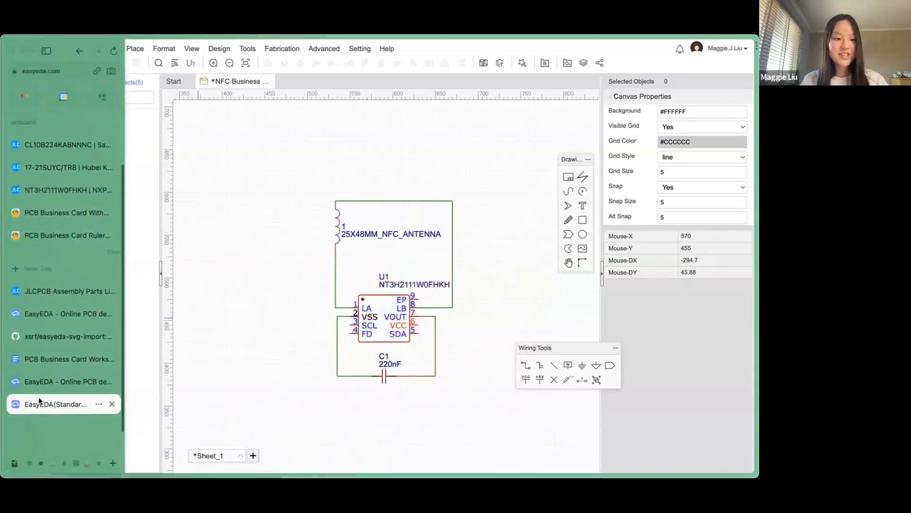
click(62, 141)
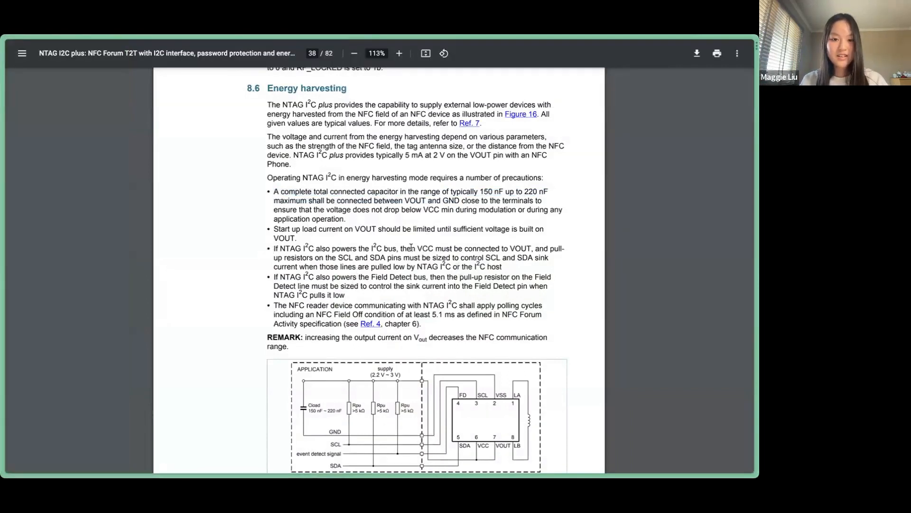
drag(273, 251, 430, 249)
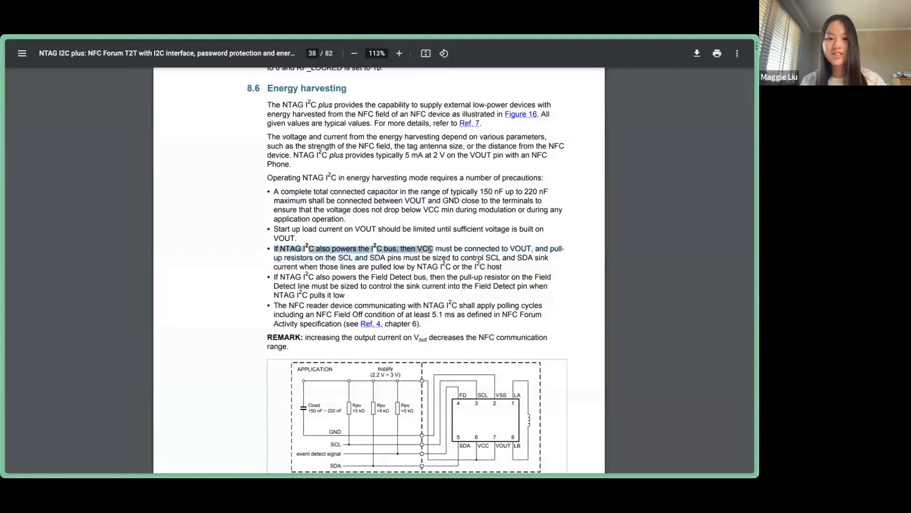
click(430, 249)
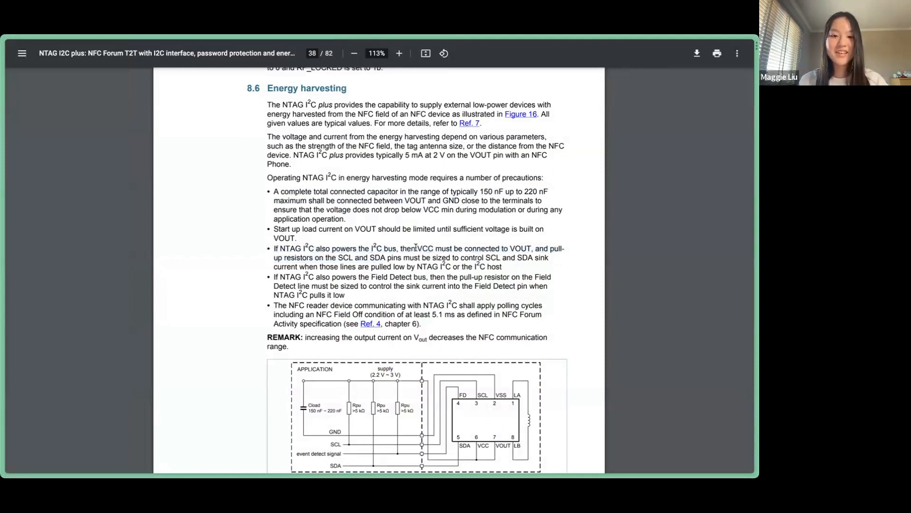
drag(416, 248, 526, 243)
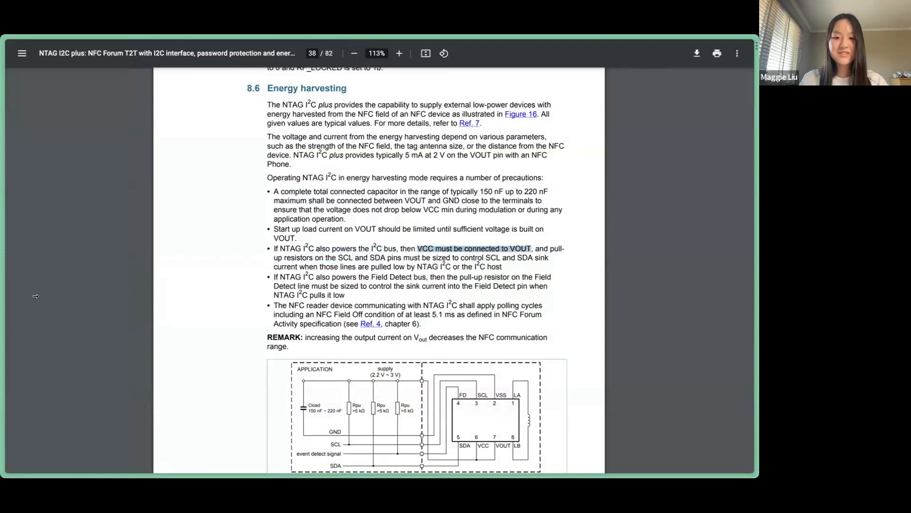
mouse_move(2, 296)
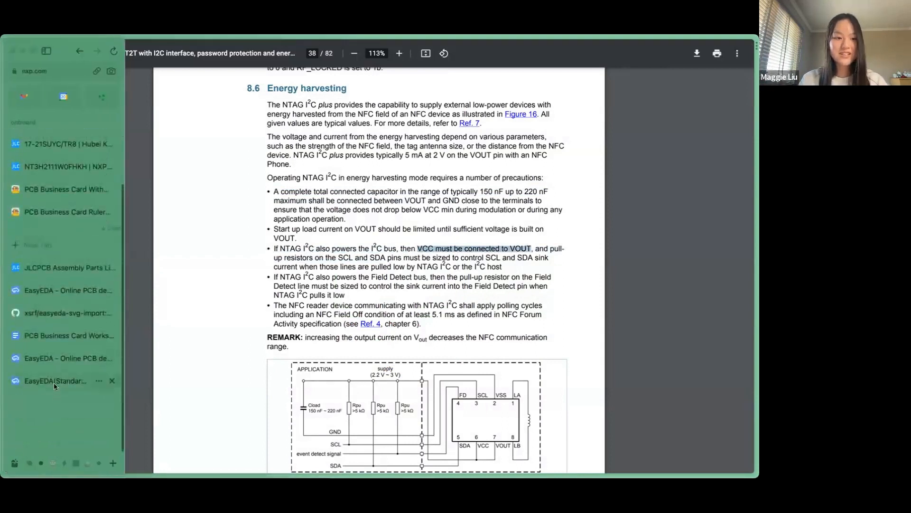
click(53, 383)
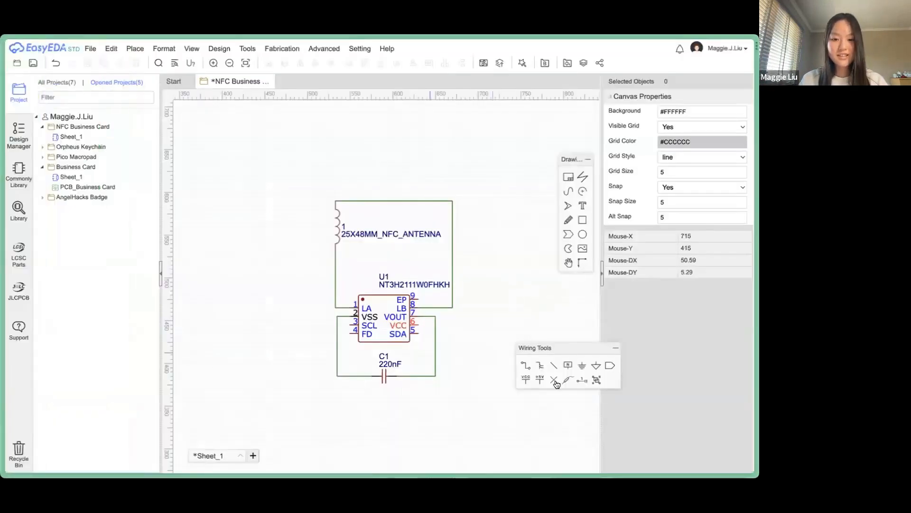
Wire U1's VCC pin 6 to its VOUT pin 7, undoing a stray no-connect flag.
click(554, 380)
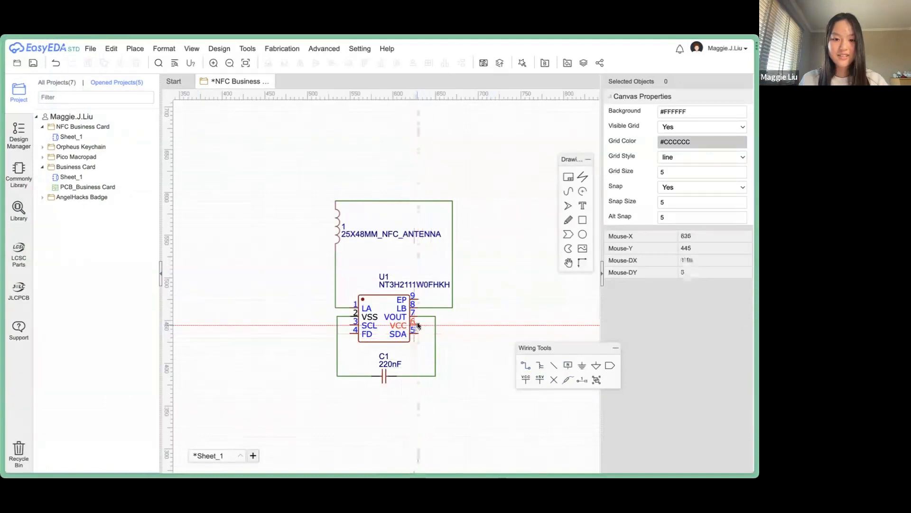
click(418, 323)
key(Escape)
key(ctrl+z)
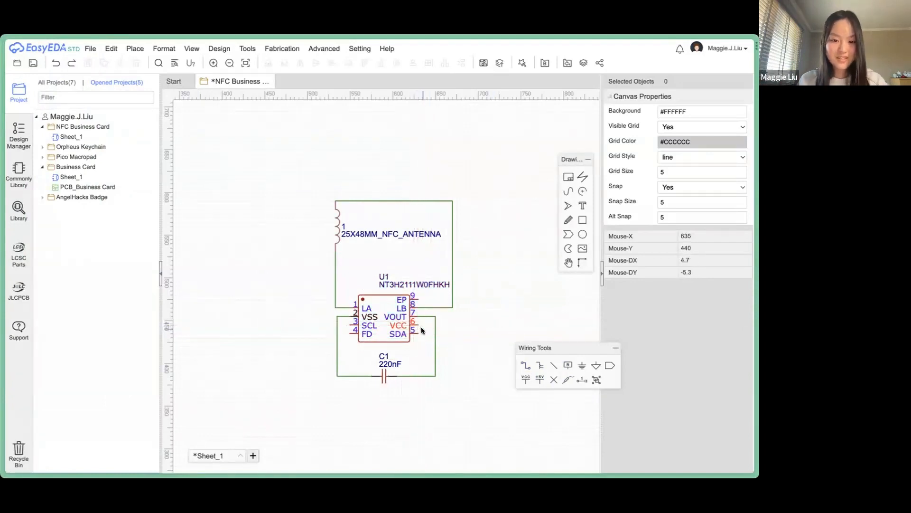
click(526, 365)
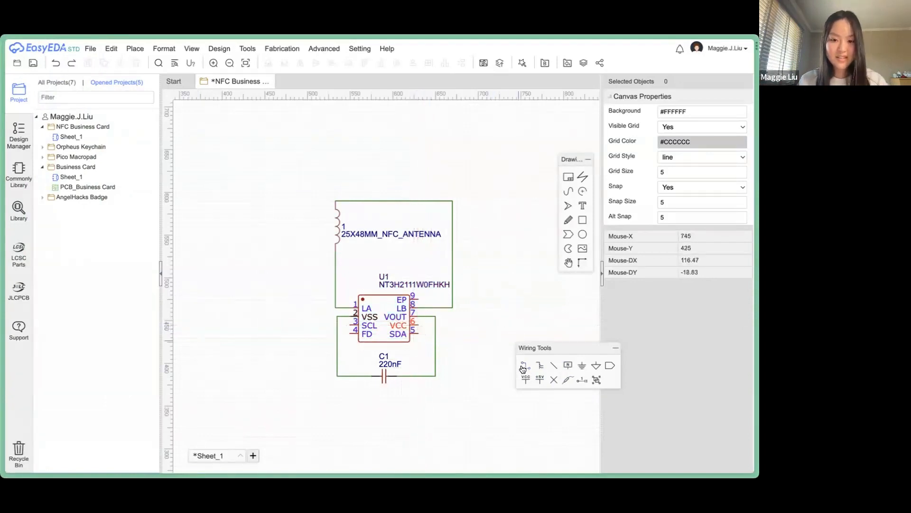
click(417, 325)
click(418, 316)
key(Escape)
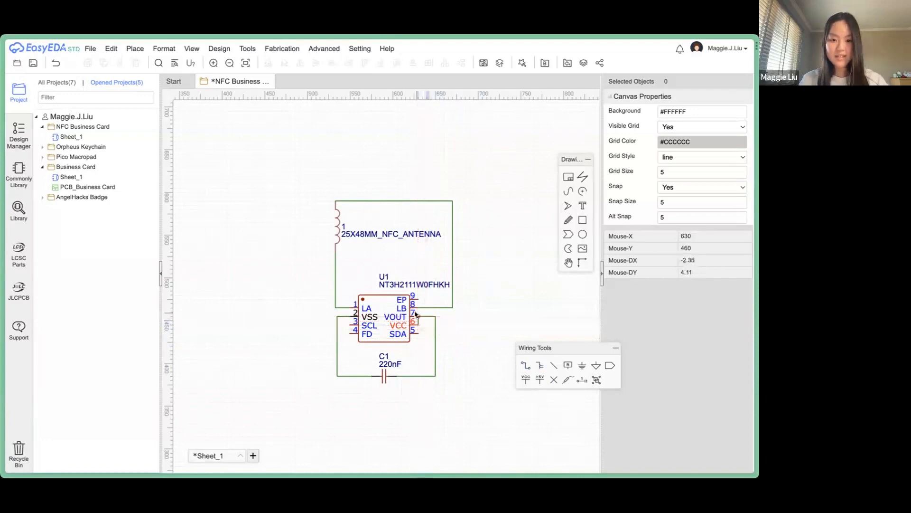
scroll(415, 313, up, 3)
scroll(431, 348, down, 3)
Copy the resistor part number from the workshop links doc and reopen EasyEDA's parts library.
mouse_move(28, 331)
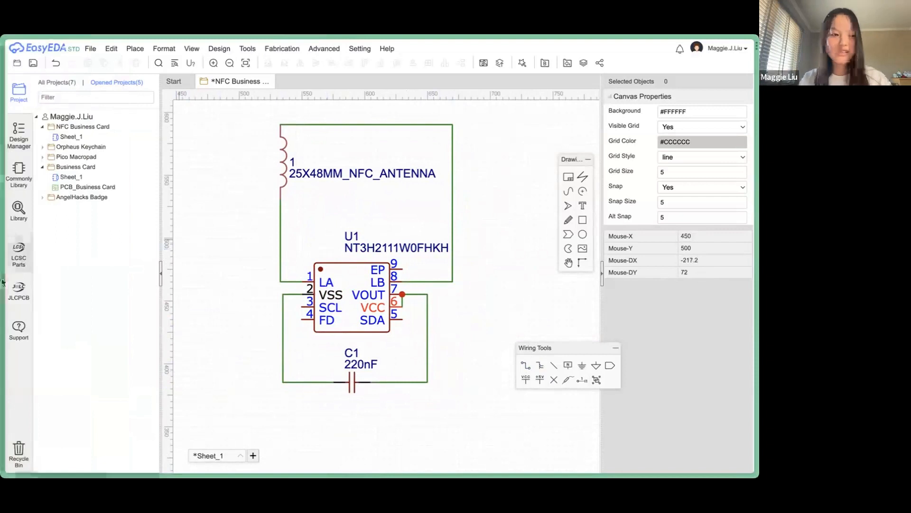
mouse_move(3, 282)
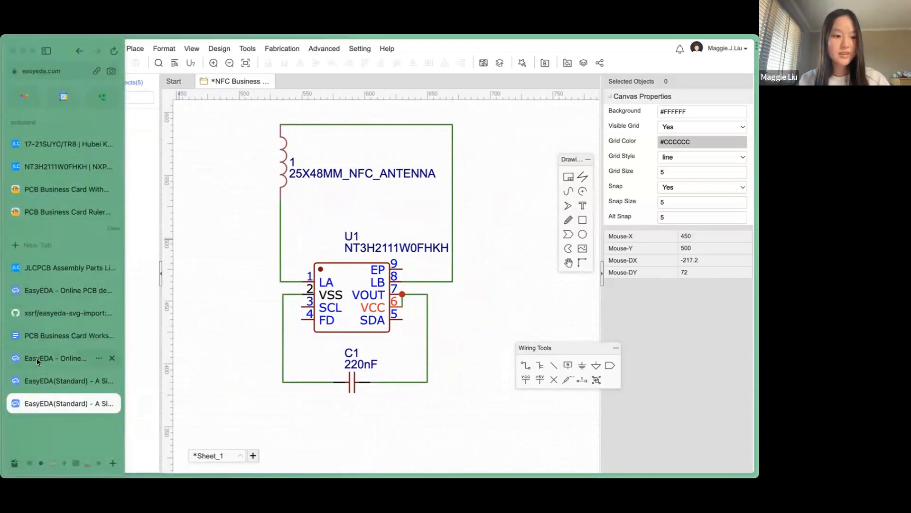
click(44, 335)
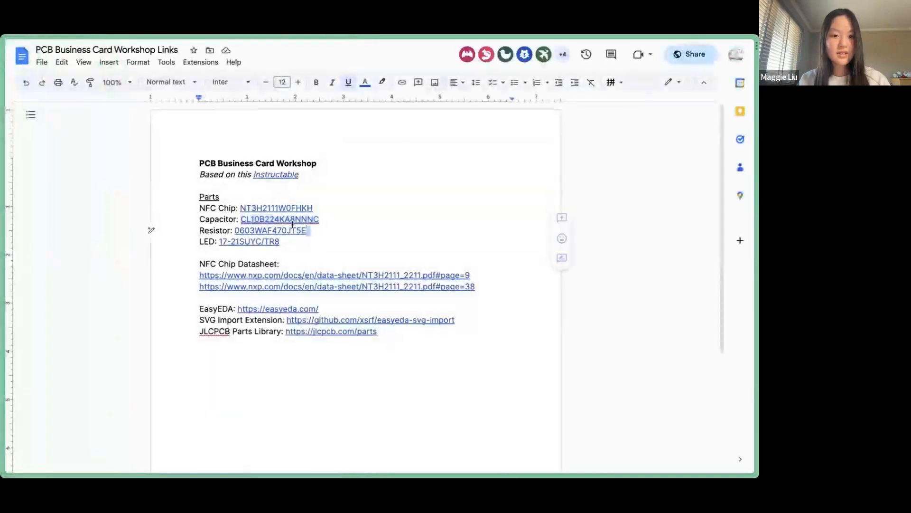
drag(292, 226, 233, 227)
key(ctrl+c)
mouse_move(33, 422)
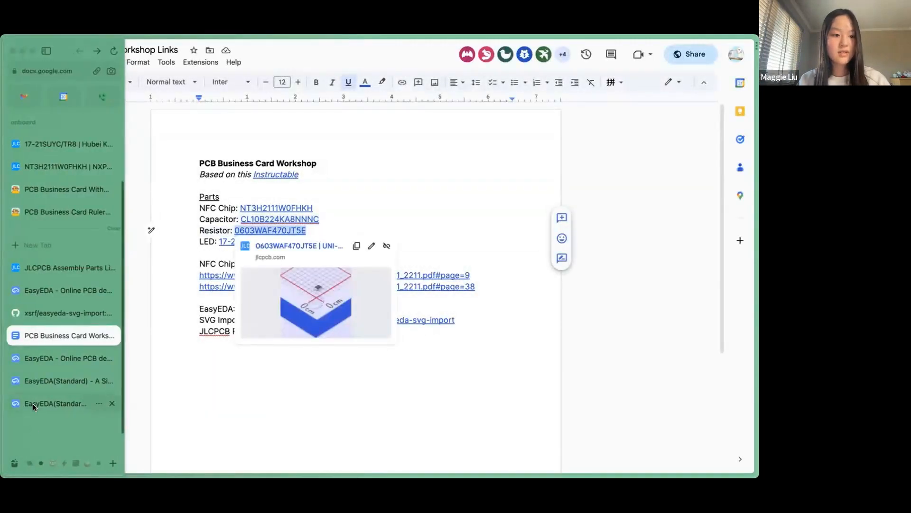
click(33, 404)
click(18, 210)
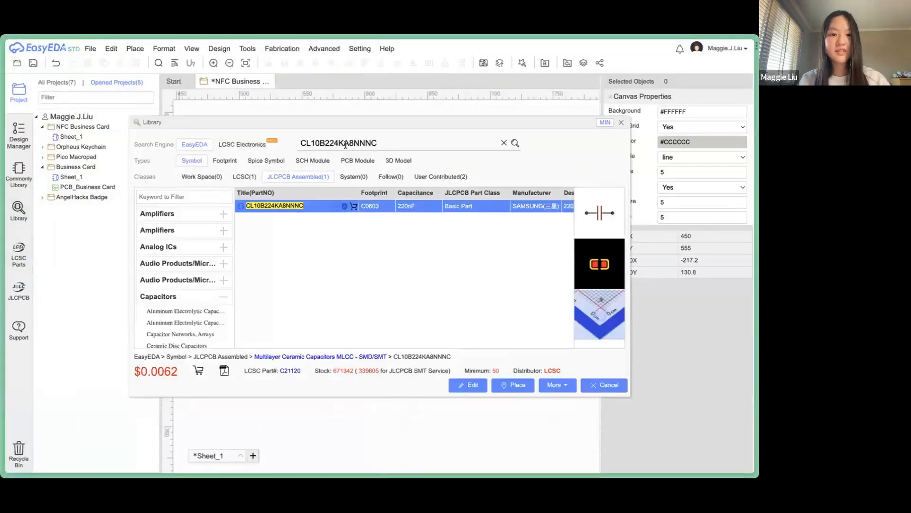
Search for 0603WAF470JT5E and place the 47Ω resistor below C1 as R1.
key(ctrl+a)
key(ctrl+v)
key(Return)
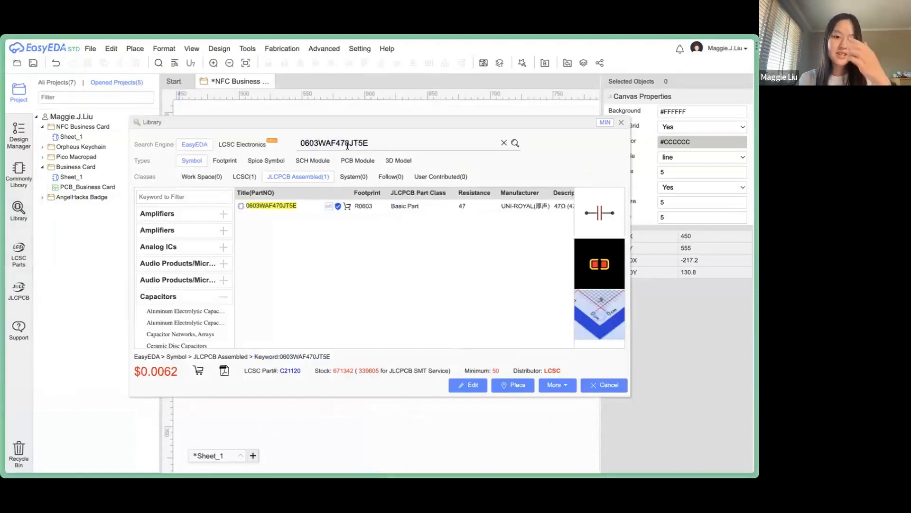
click(304, 211)
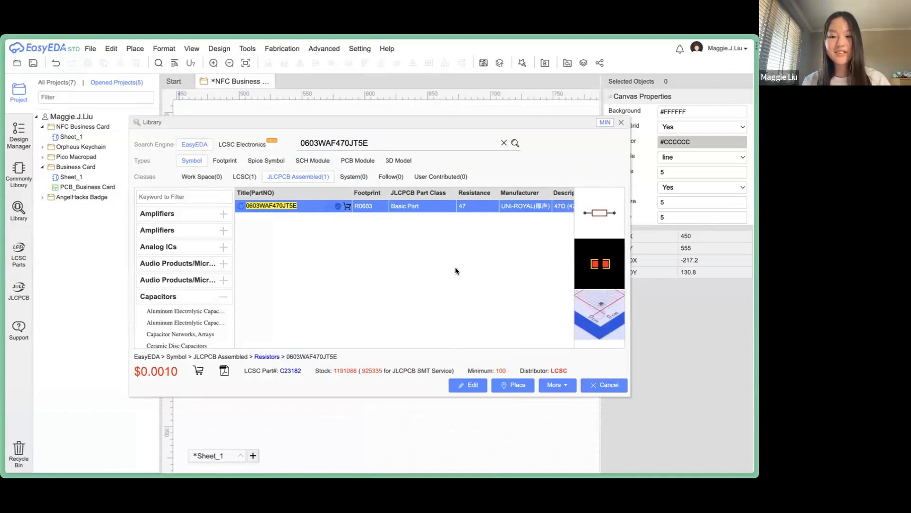
click(512, 384)
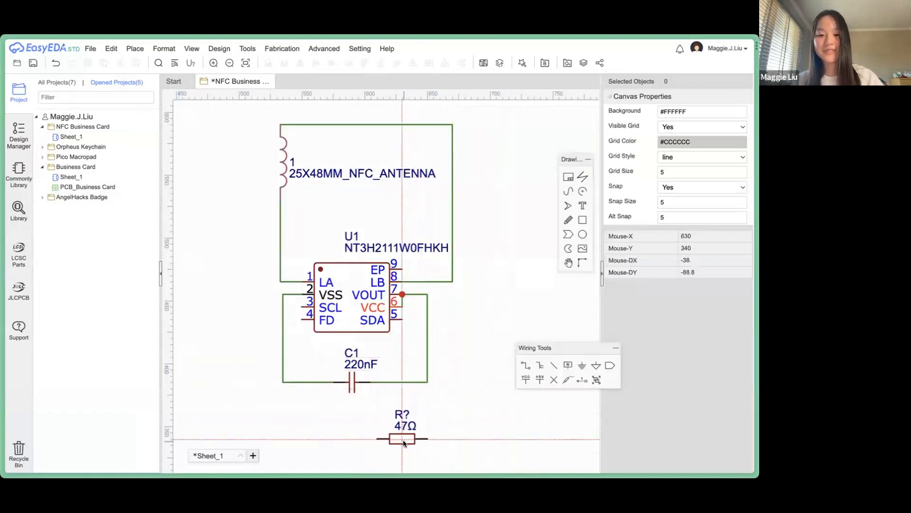
click(406, 439)
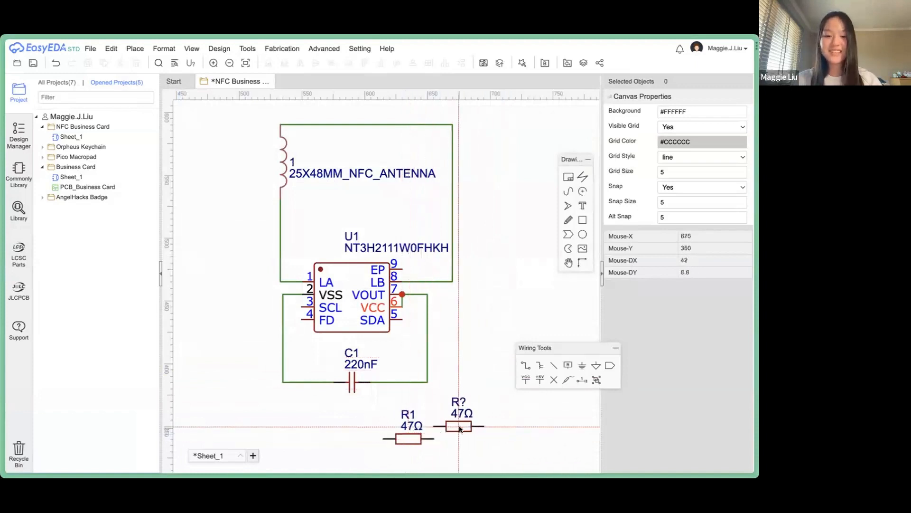
key(Escape)
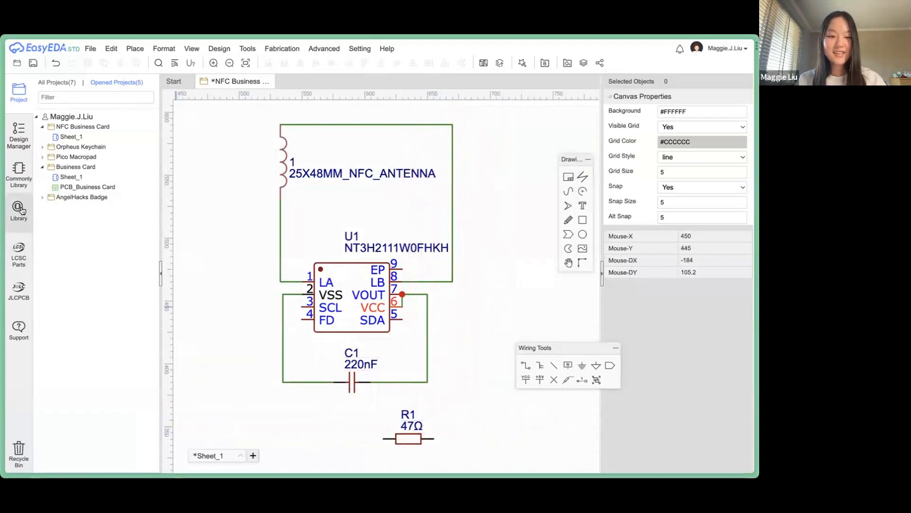
click(21, 210)
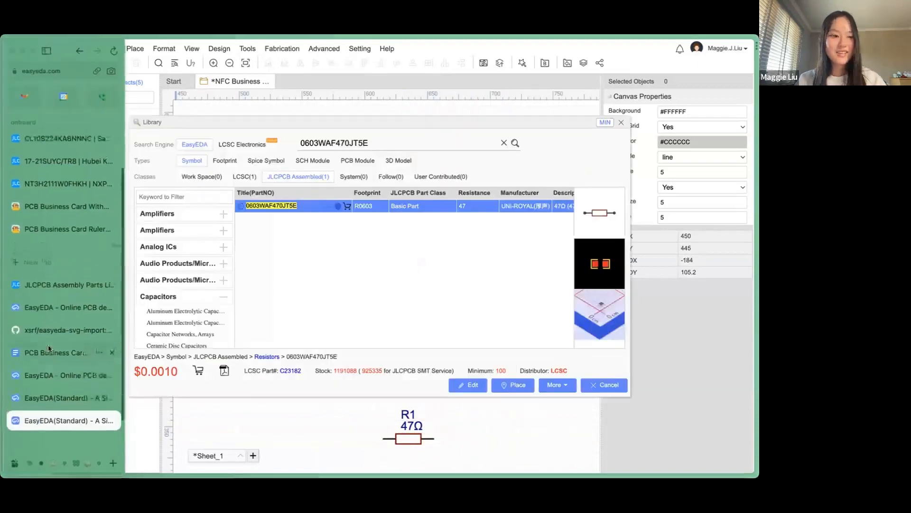
Search the library for the 17-21SUYC/TR8 LED part number copied from the workshop document.
click(43, 354)
drag(290, 242, 219, 242)
key(super+c)
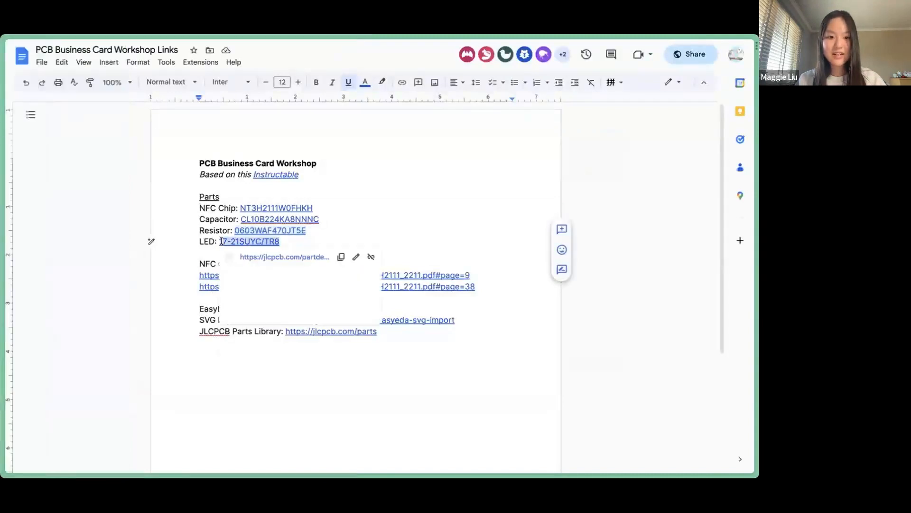
mouse_move(18, 397)
click(20, 423)
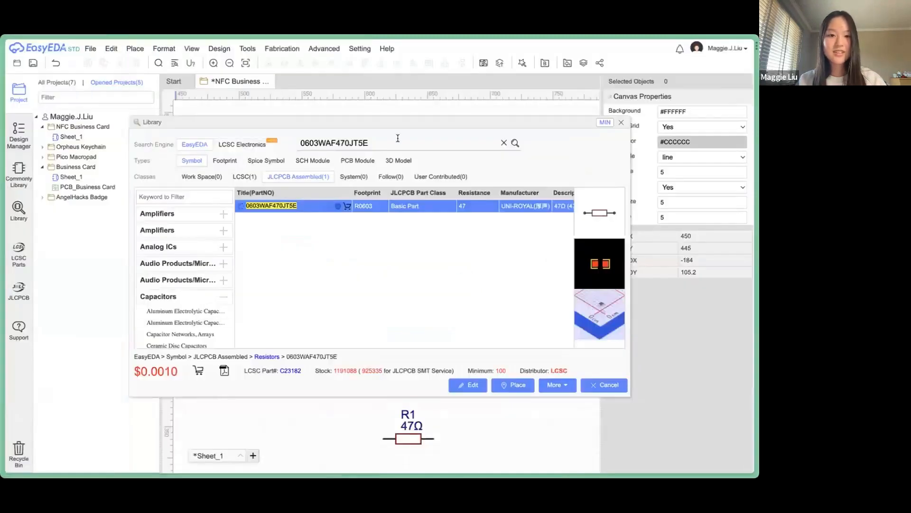
double_click(393, 136)
key(super+v)
key(Return)
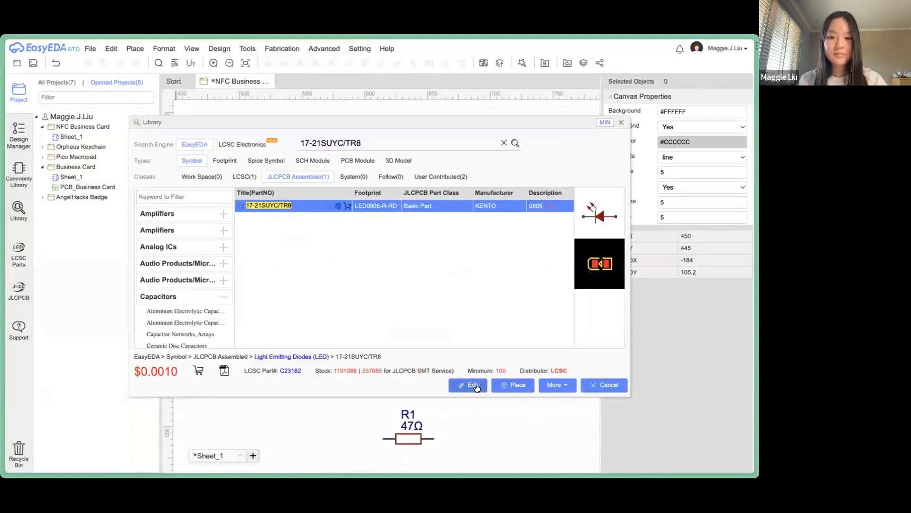
Place the LED as LED1 to the left of R1, below C1.
click(512, 385)
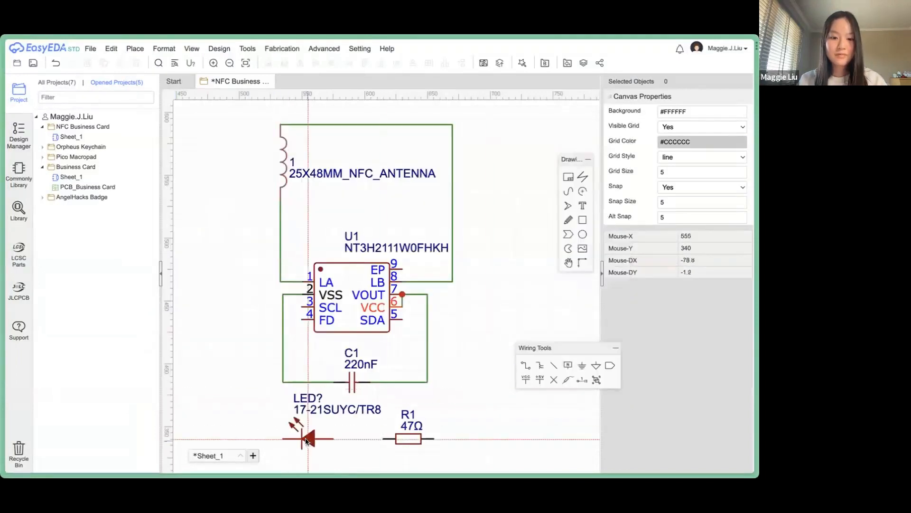
click(306, 440)
right_drag(443, 421, 470, 340)
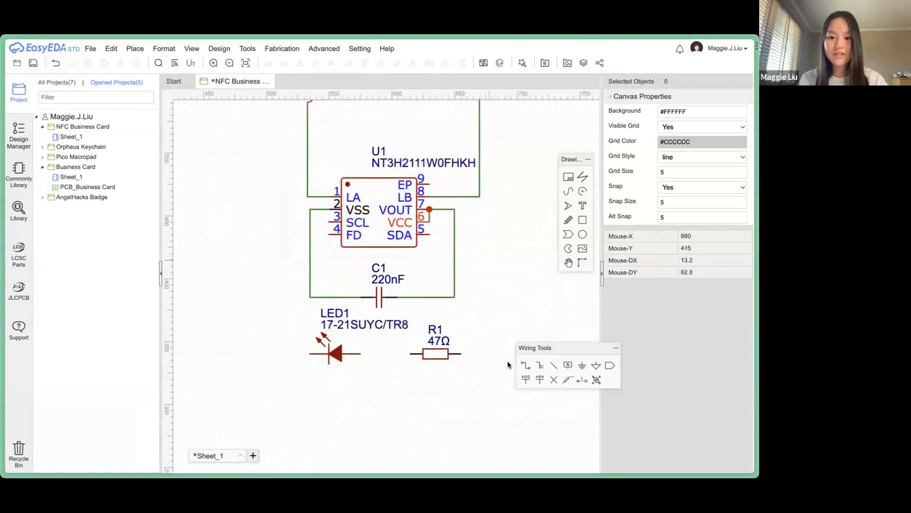
Wire R1's right pin to the capacitor and pin 7 net.
click(525, 365)
click(454, 209)
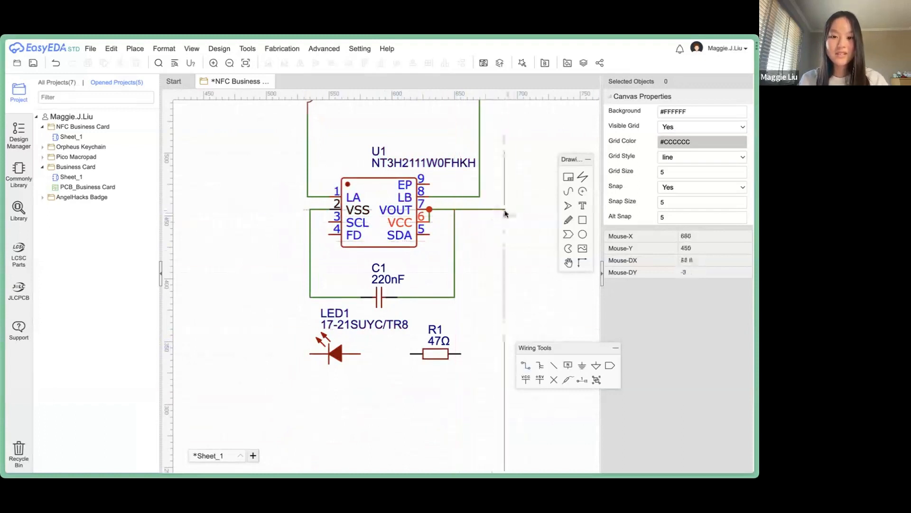
click(504, 209)
click(460, 354)
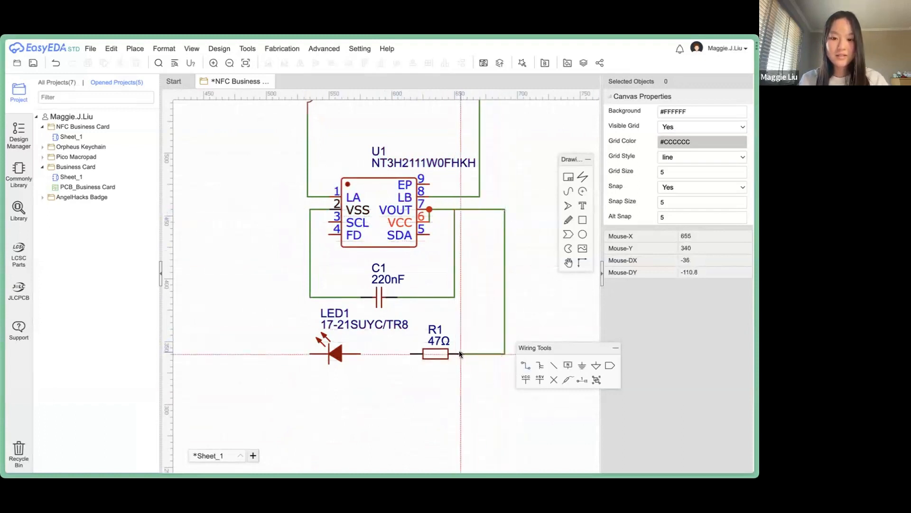
Wire the left side of the R1/LED pair up to the VSS net.
click(408, 354)
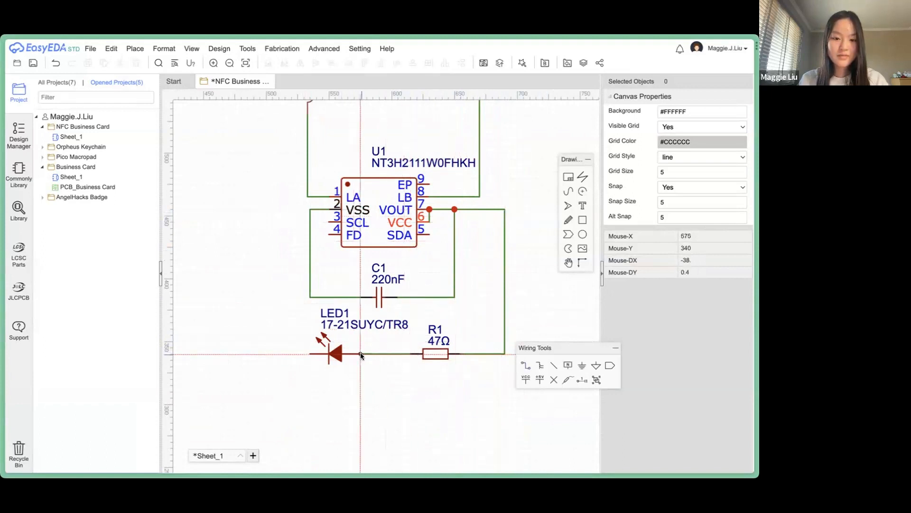
click(278, 209)
click(306, 209)
key(Escape)
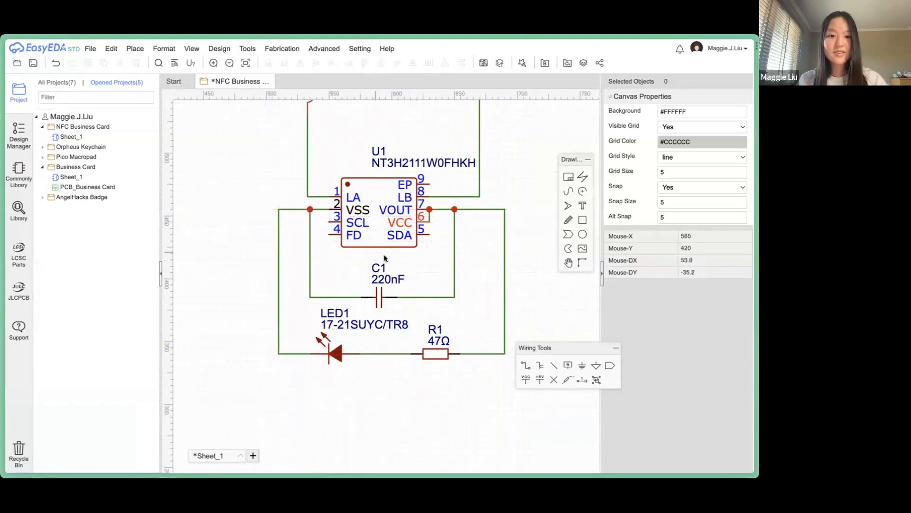
Save the schematic with the whole circuit in view.
scroll(419, 267, down, 2)
right_drag(506, 262, 448, 321)
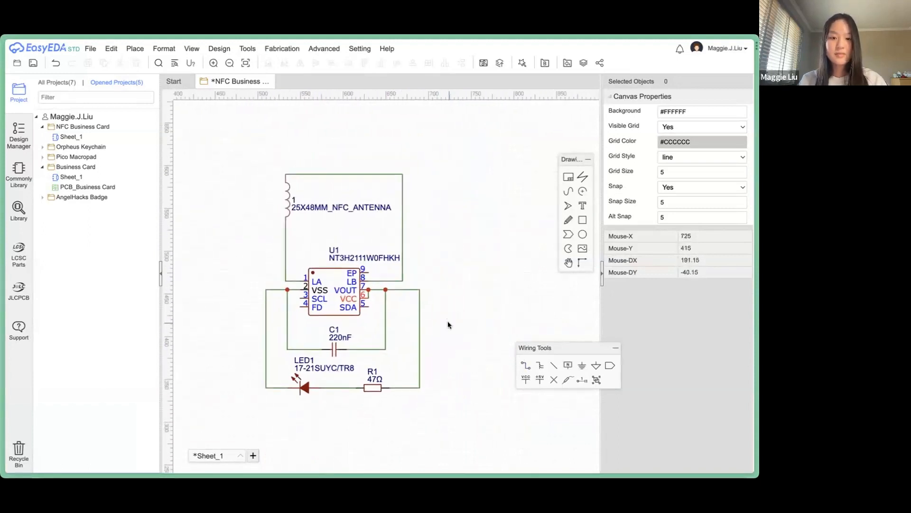
key(ctrl+s)
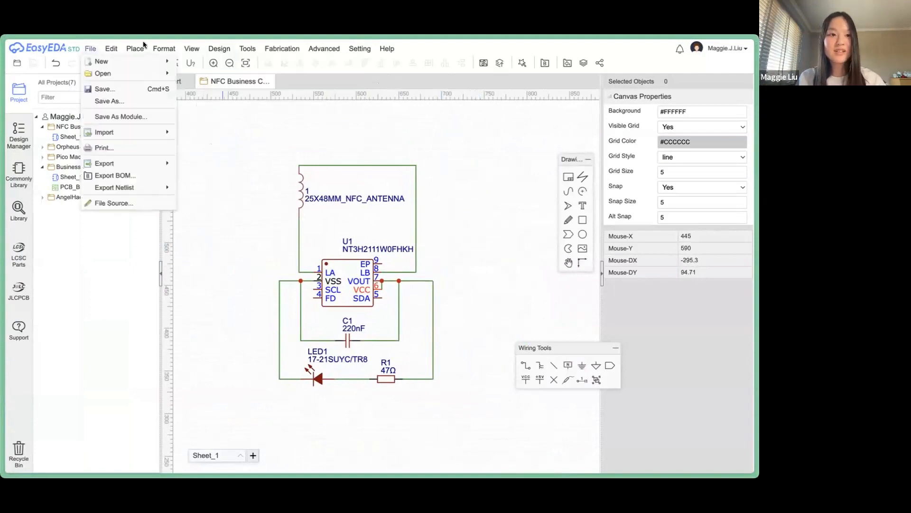
Convert the schematic to a PCB layout, continuing past the unfinished-nets warning.
mouse_move(214, 49)
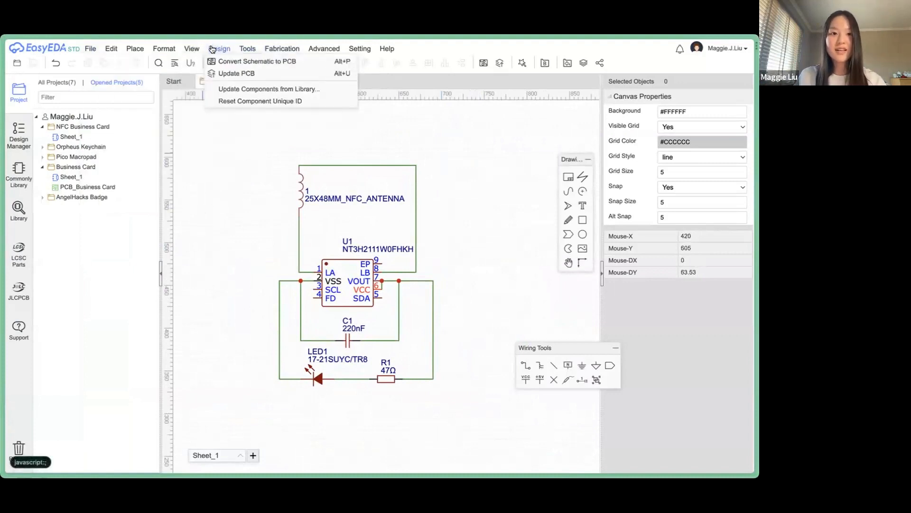
click(257, 60)
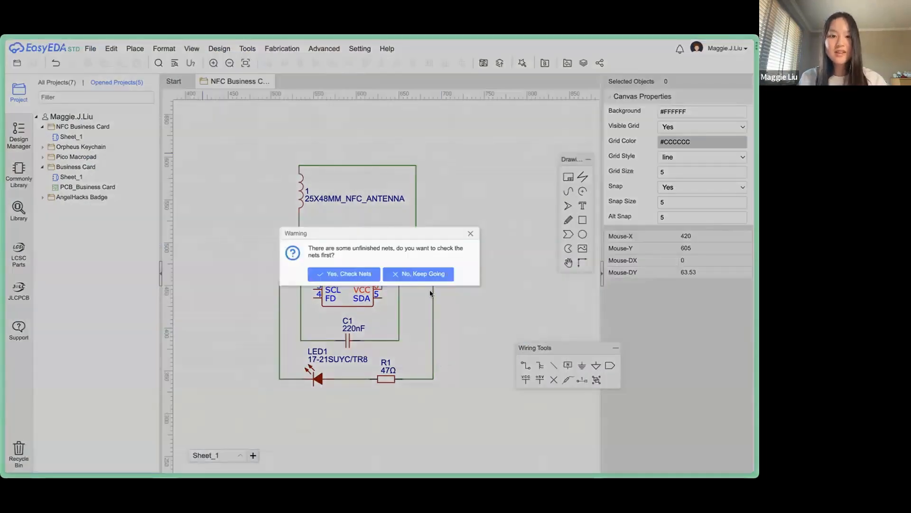
click(417, 274)
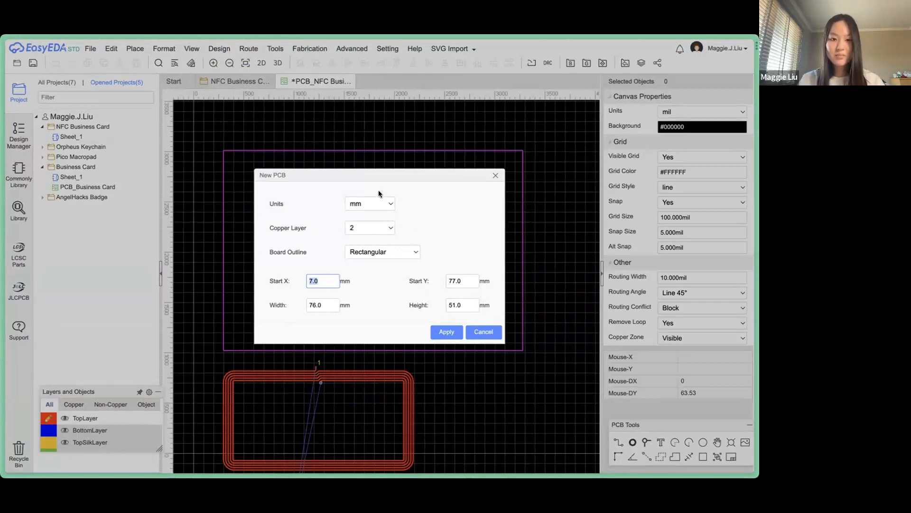
Apply a rounded-rectangle outline: start 0/0, 76.2 × 50.8 mm, 4 mm corner radius.
click(398, 251)
click(397, 273)
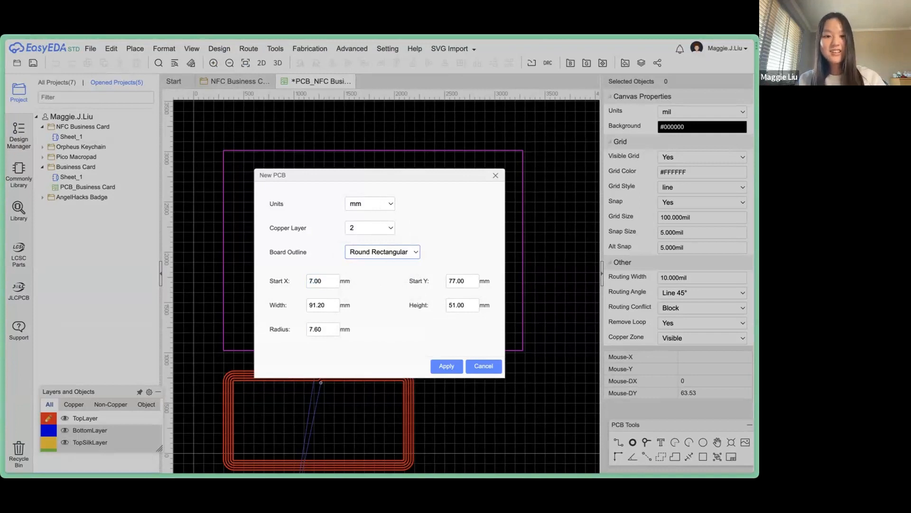
double_click(324, 306)
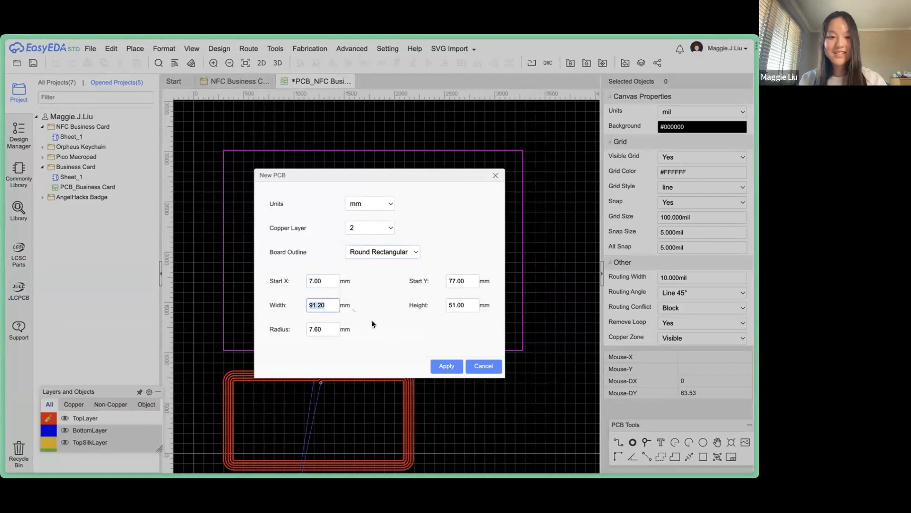
text(76.2 mm)
key(BackSpace)
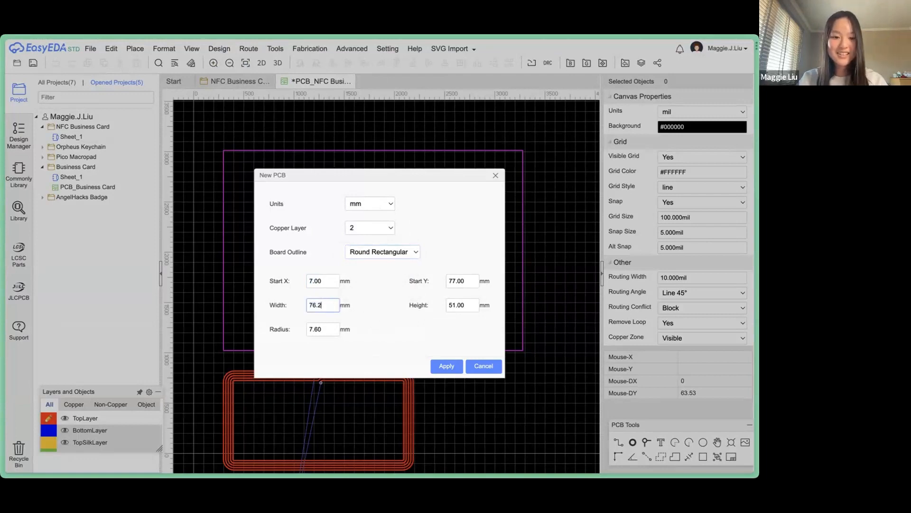
click(388, 311)
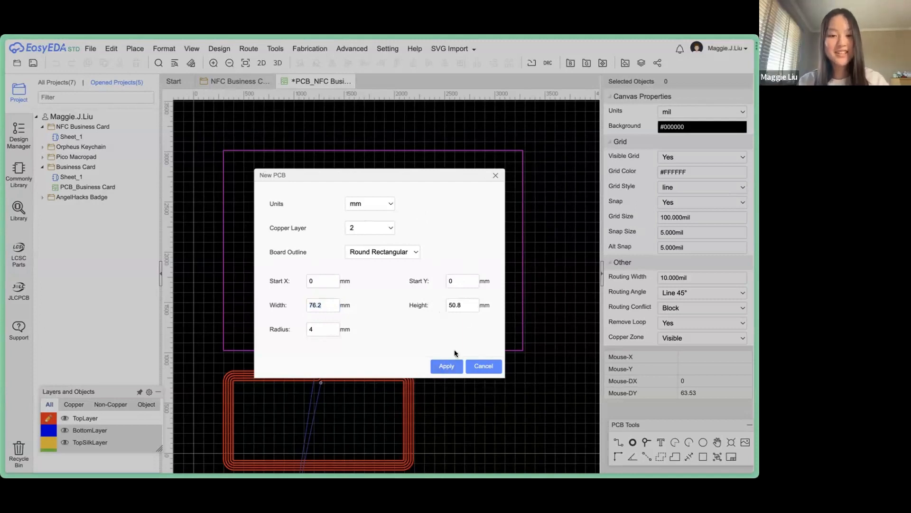
click(453, 367)
scroll(455, 412, down, 3)
right_drag(456, 412, 436, 198)
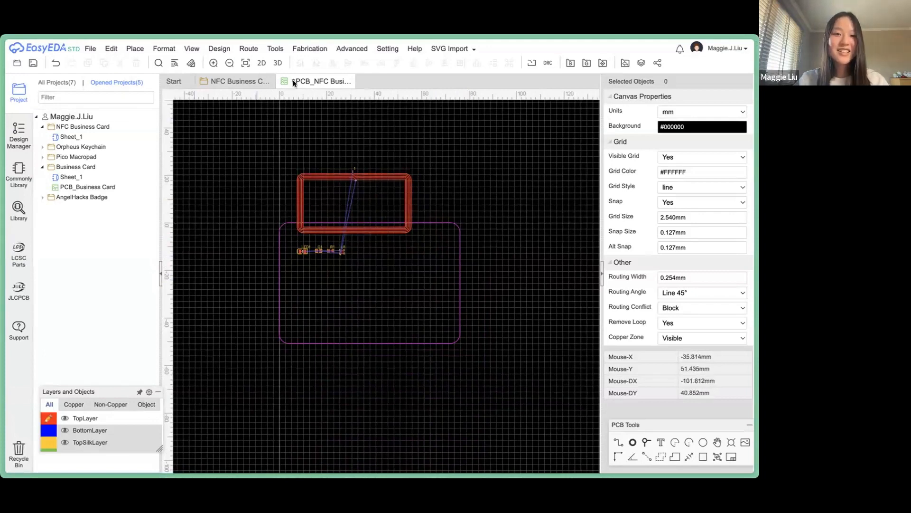
Resize the board outline to 88.9 × 50.8 mm and save it as PCB_NFC Business Card.
mouse_move(264, 50)
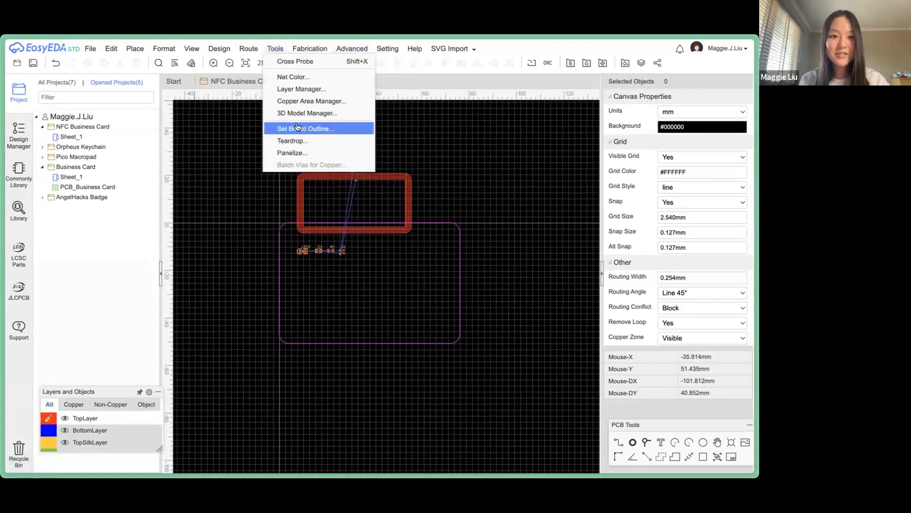
click(305, 128)
double_click(332, 281)
text(88.9)
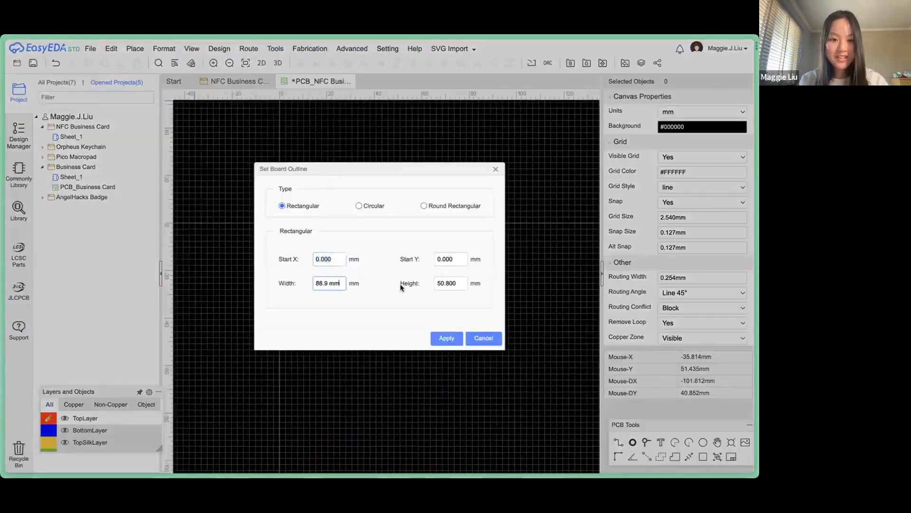
key(Tab)
click(328, 281)
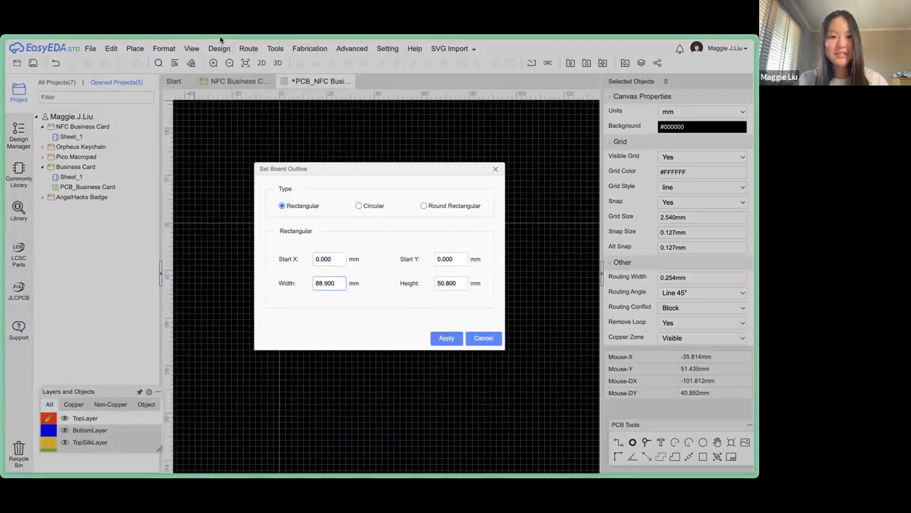
click(444, 336)
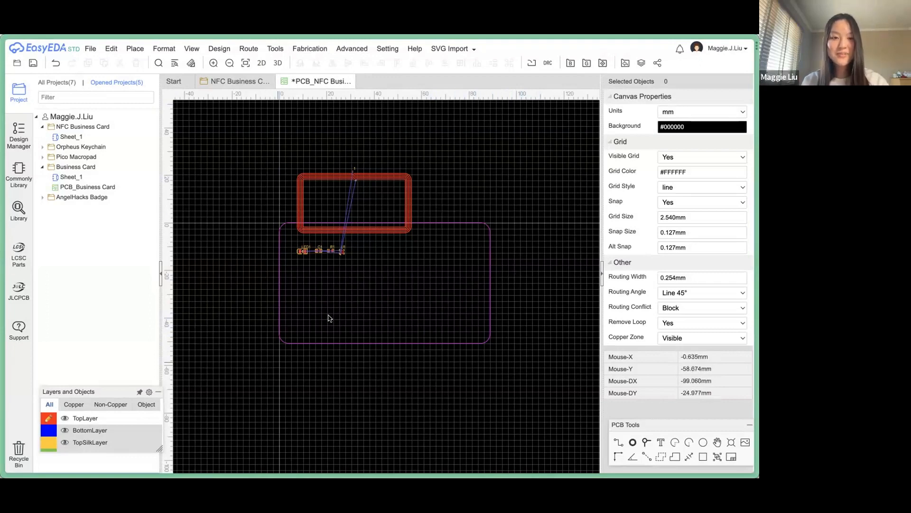
key(ctrl+s)
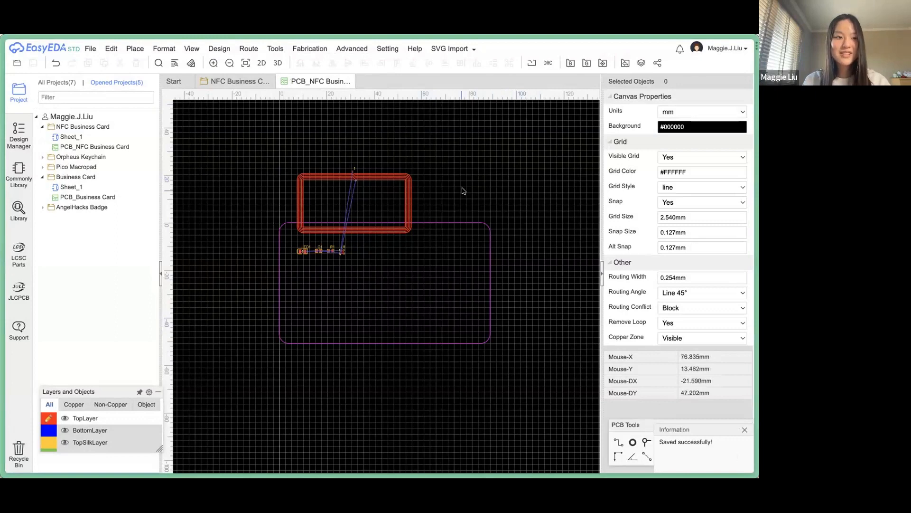
Drag the 25X48MM_NFC_ANTENNA coil into the lower right of the board outline.
right_drag(463, 188, 454, 152)
scroll(390, 137, up, 1)
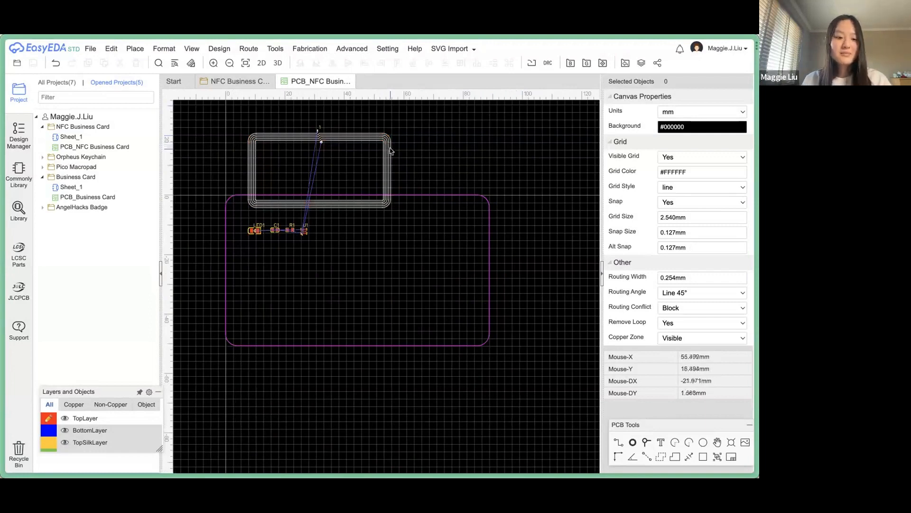
drag(387, 153, 480, 252)
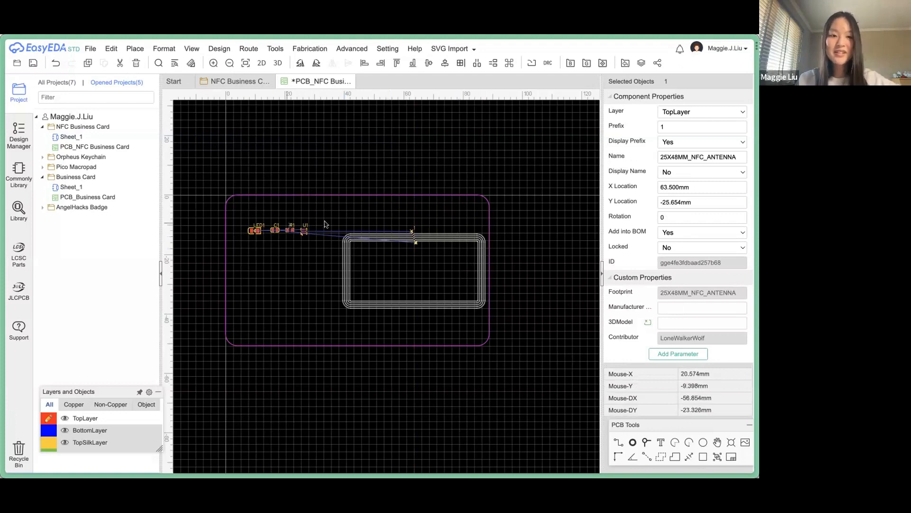
scroll(326, 224, up, 2)
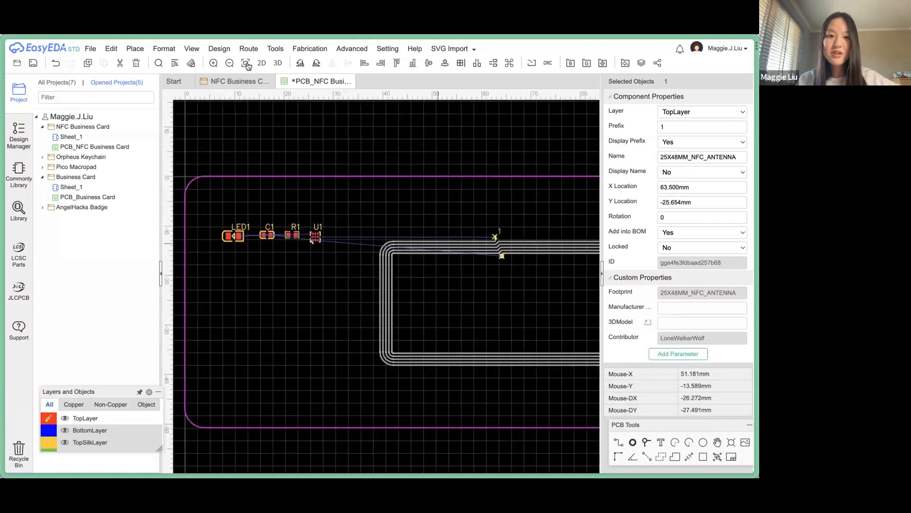
drag(422, 244, 379, 265)
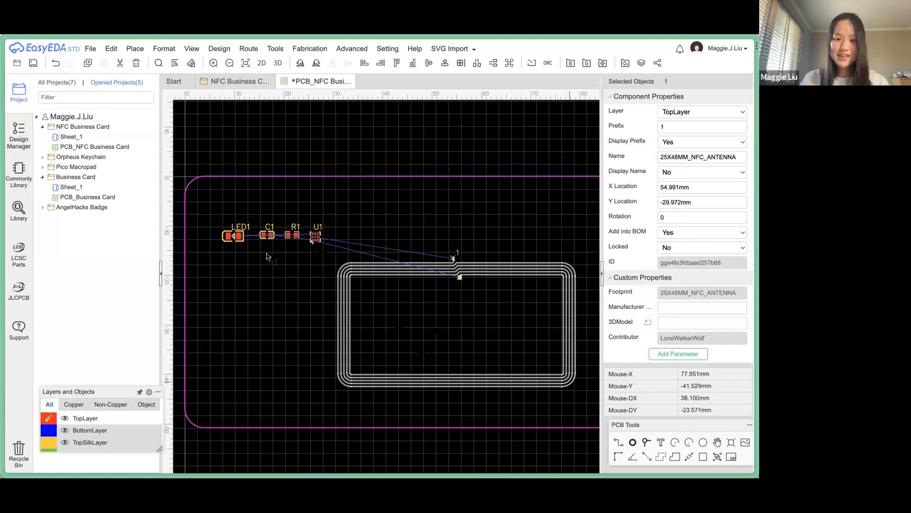
Select chip U1 and zoom around to inspect it beside the antenna terminals.
click(315, 236)
scroll(307, 232, up, 3)
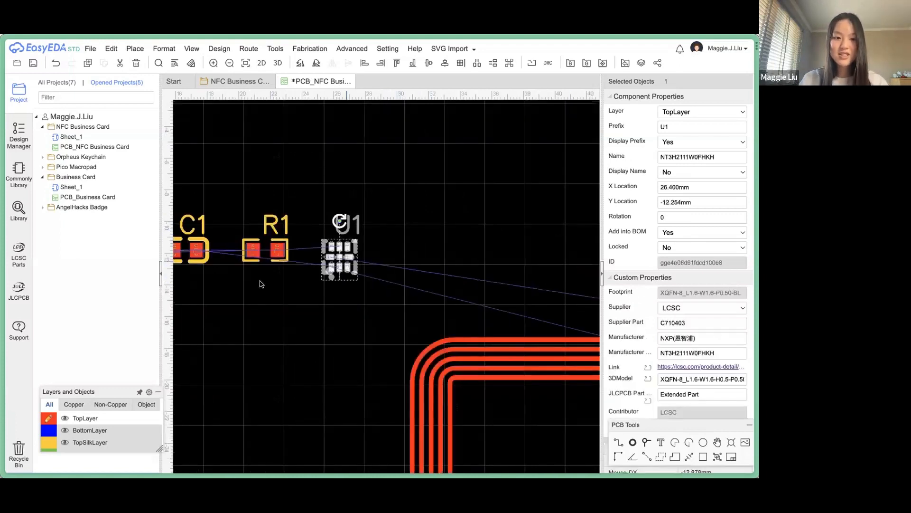
scroll(260, 284, down, 1)
scroll(271, 271, left, 3)
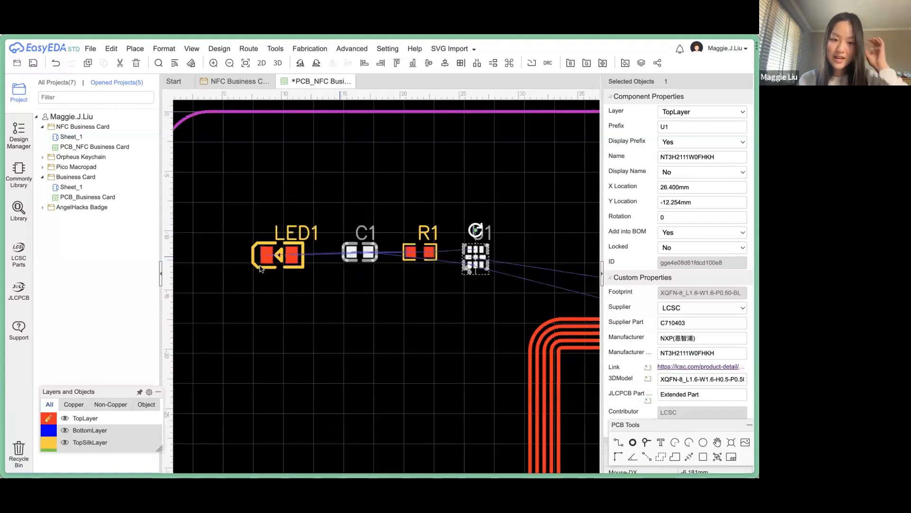
scroll(220, 294, right, 5)
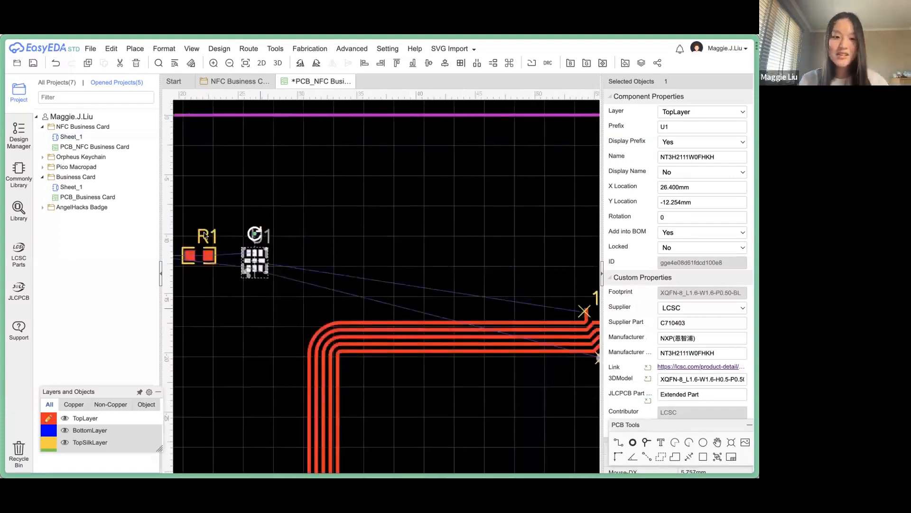
scroll(211, 244, right, 2)
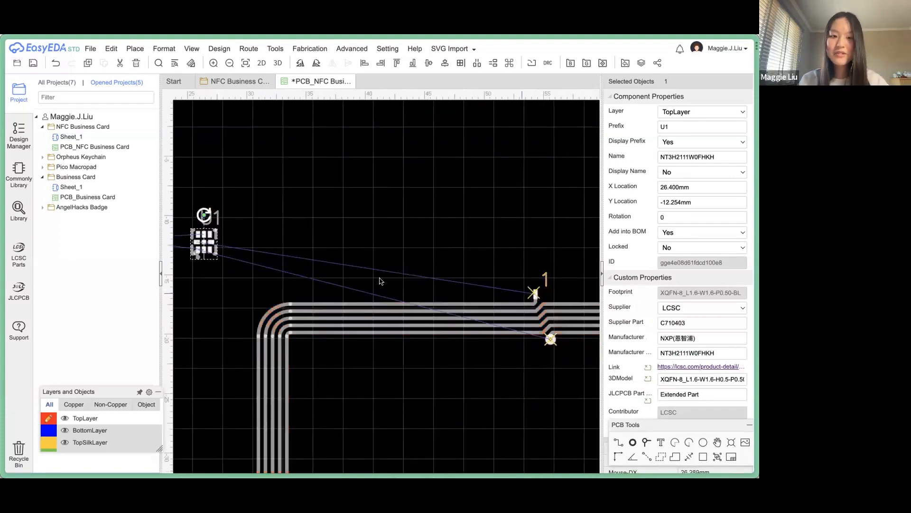
scroll(239, 269, up, 4)
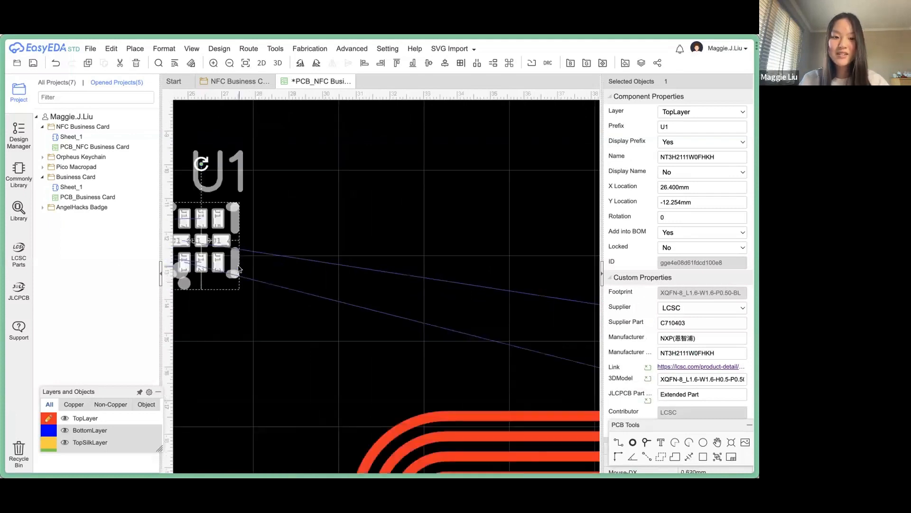
scroll(185, 261, down, 2)
scroll(286, 278, down, 1)
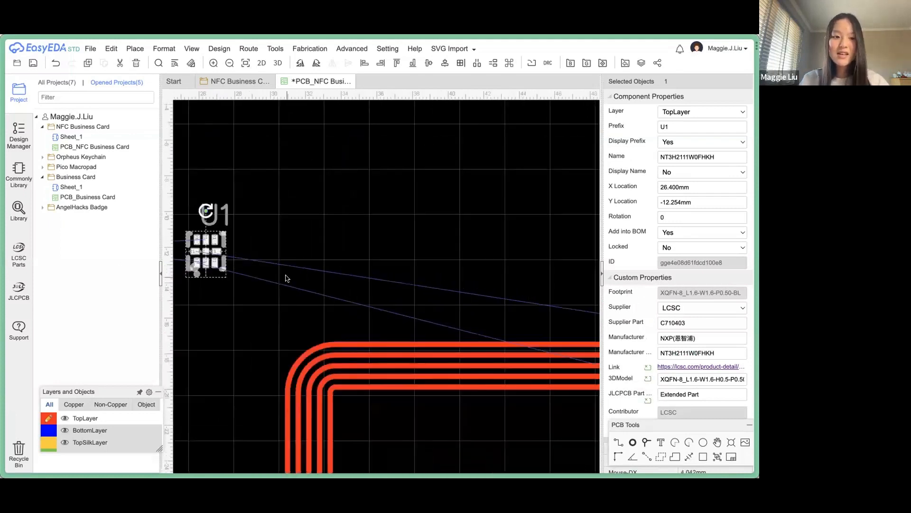
scroll(290, 255, down, 2)
Move U1 up and to the right toward the antenna.
right_drag(292, 255, 341, 216)
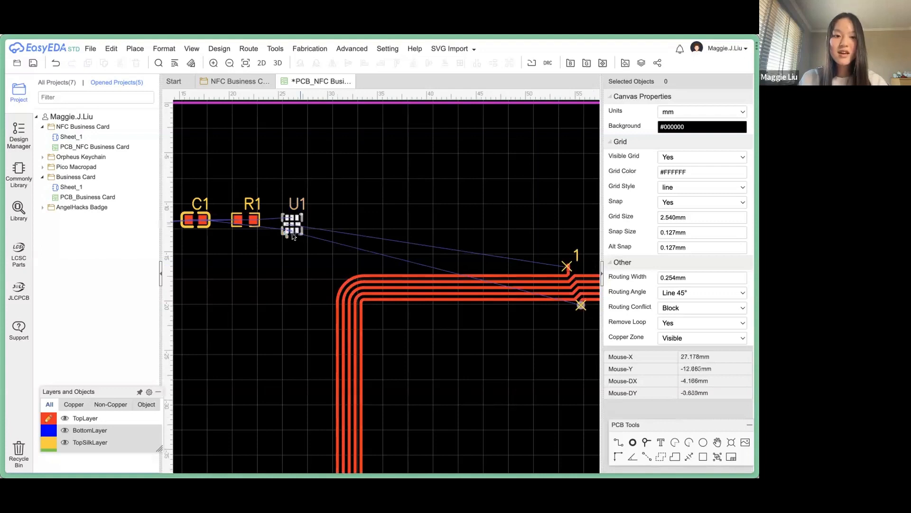
drag(292, 223, 370, 184)
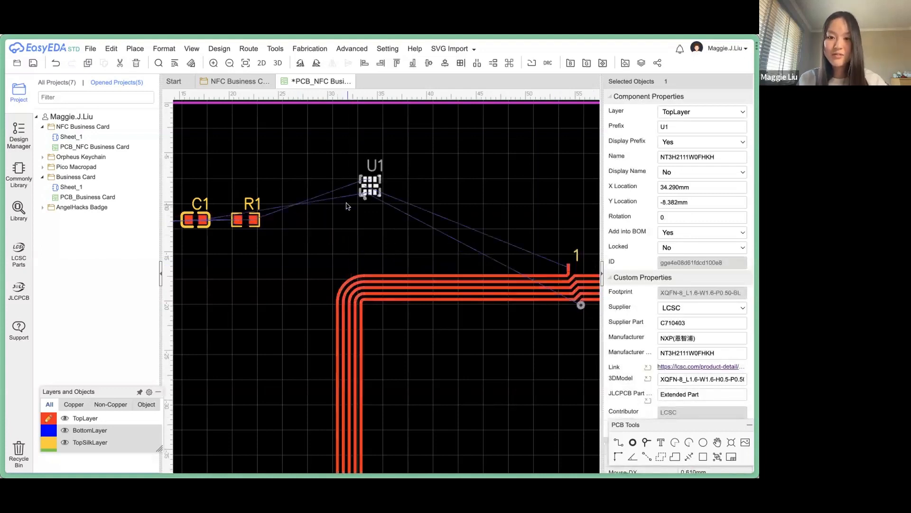
scroll(346, 206, down, 3)
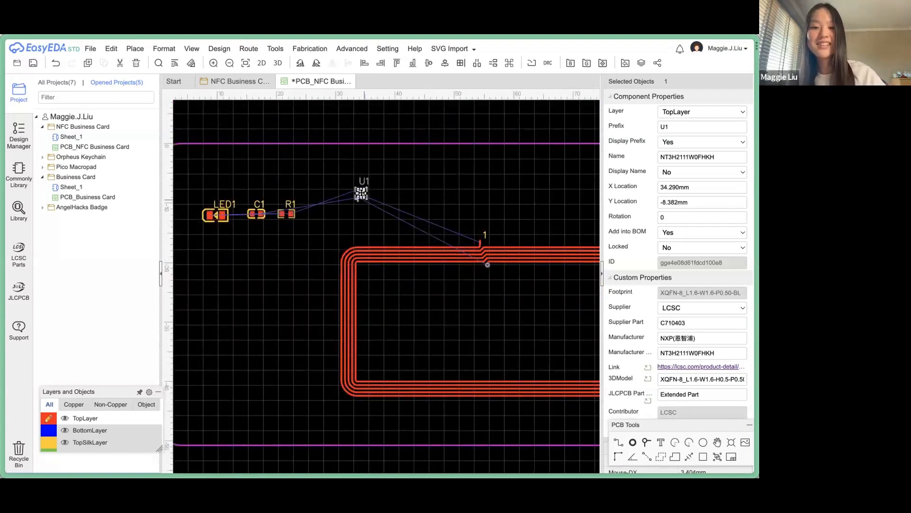
drag(377, 193, 376, 194)
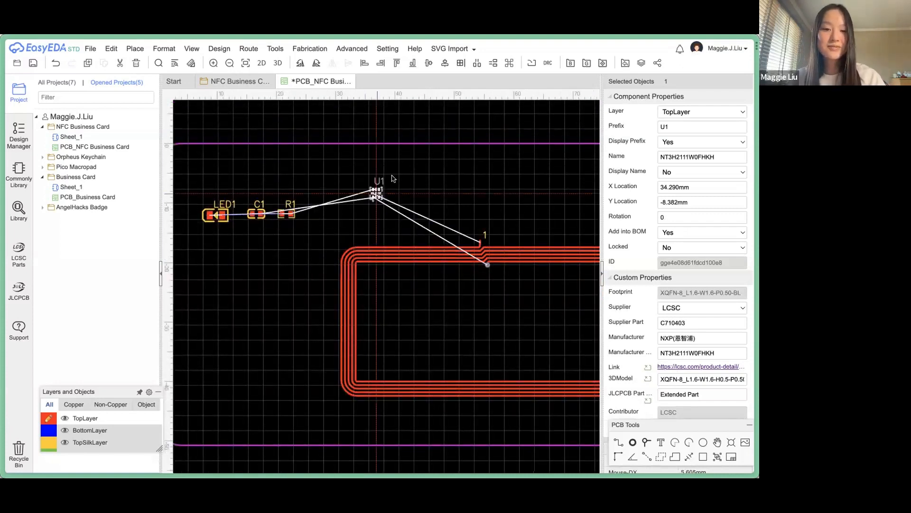
scroll(393, 179, down, 4)
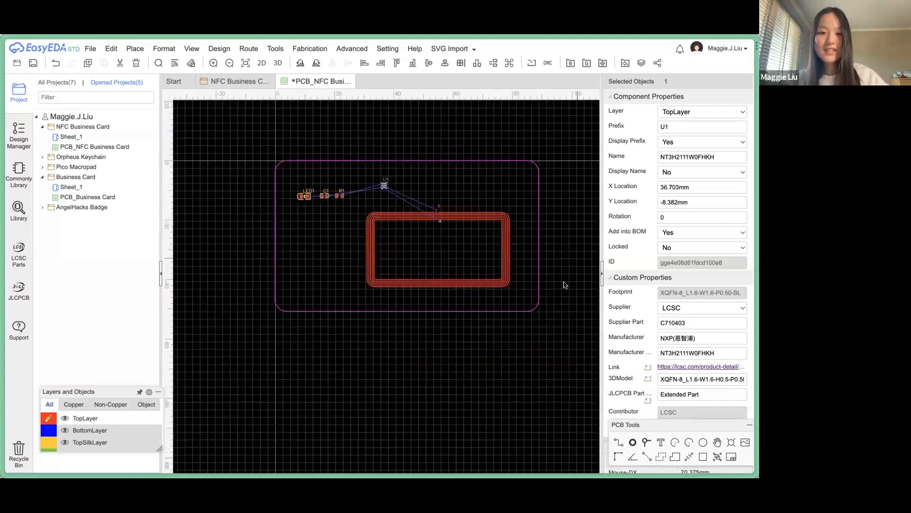
right_drag(583, 266, 564, 285)
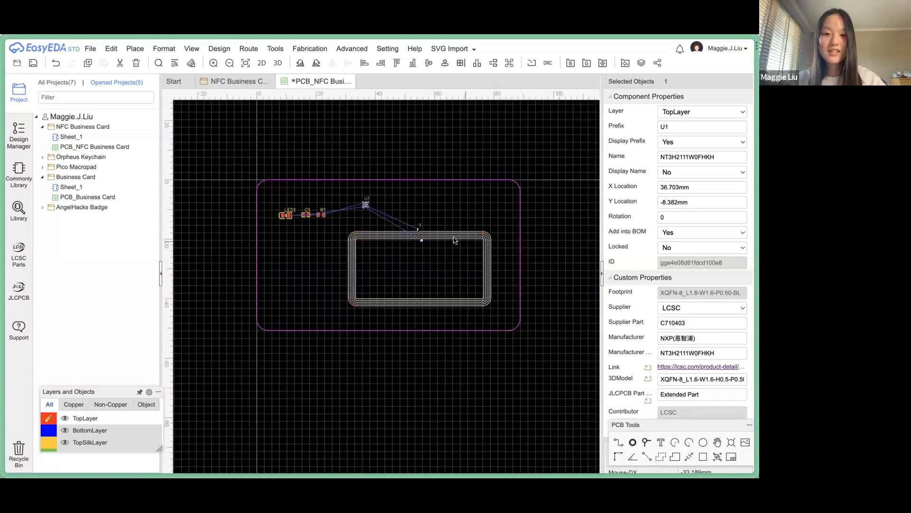
Rotate the antenna coil 90° and stand it along the board's right edge.
click(455, 241)
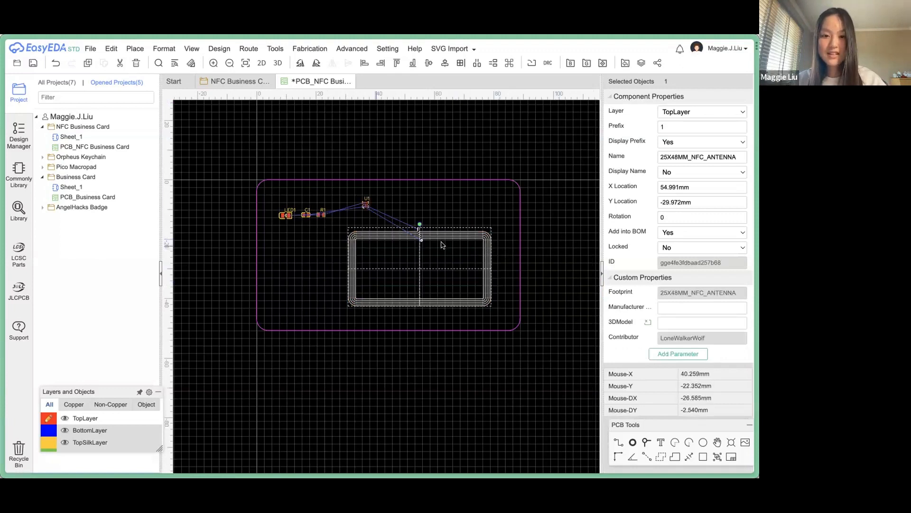
key(space)
drag(449, 248, 515, 233)
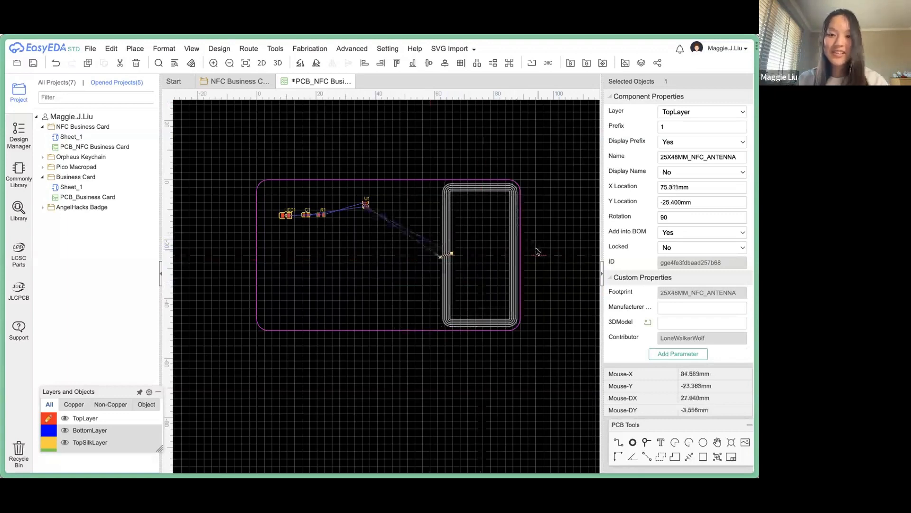
click(537, 249)
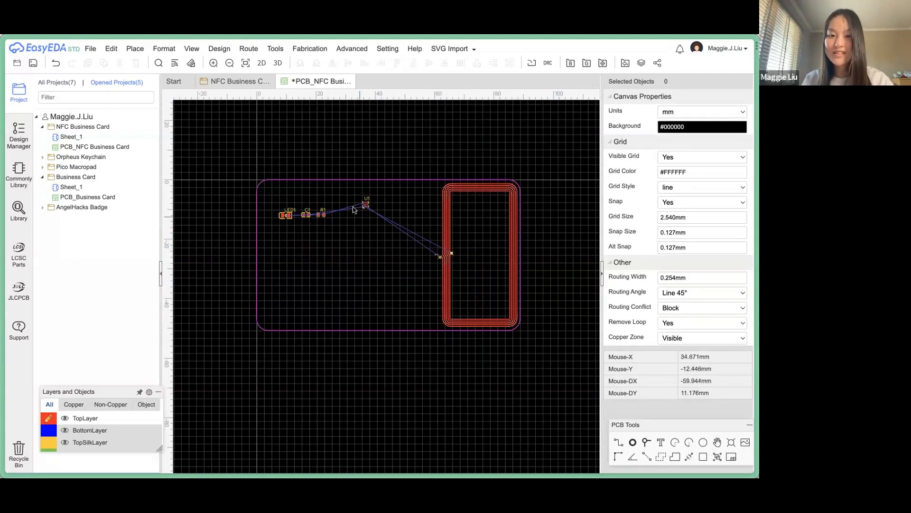
scroll(361, 210, up, 1)
right_drag(395, 204, 342, 200)
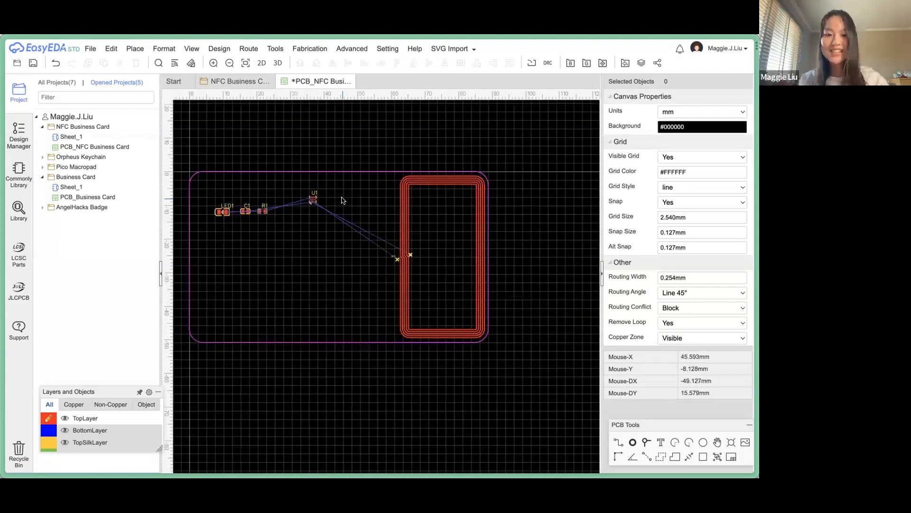
click(313, 204)
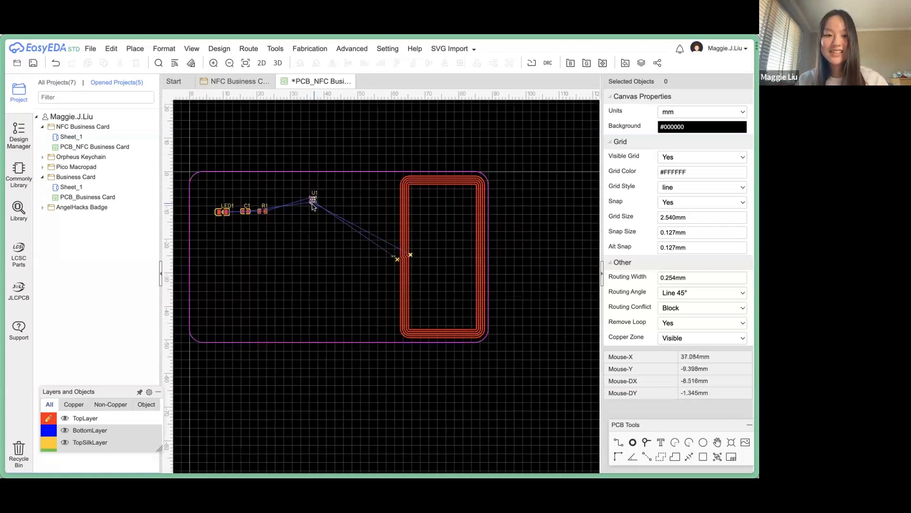
Rotate U1 180° and move it right beside the antenna traces.
scroll(315, 200, up, 5)
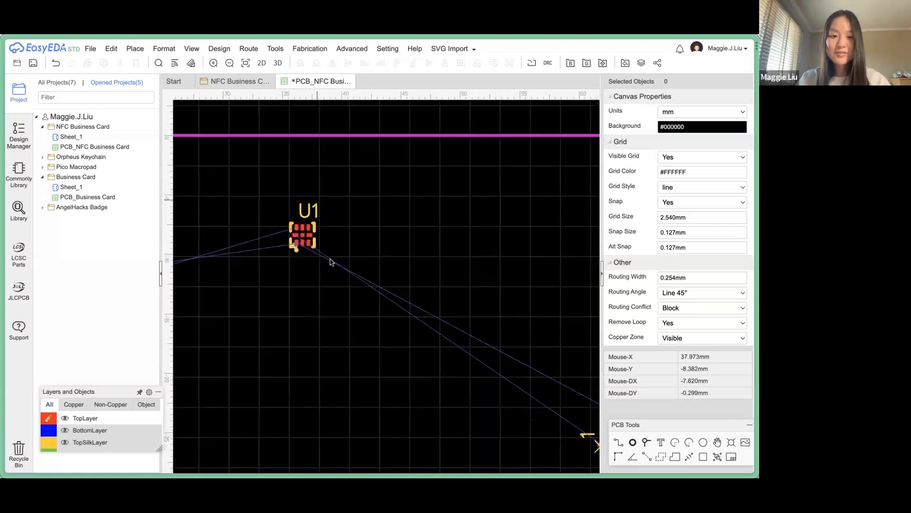
key(space)
key(space)
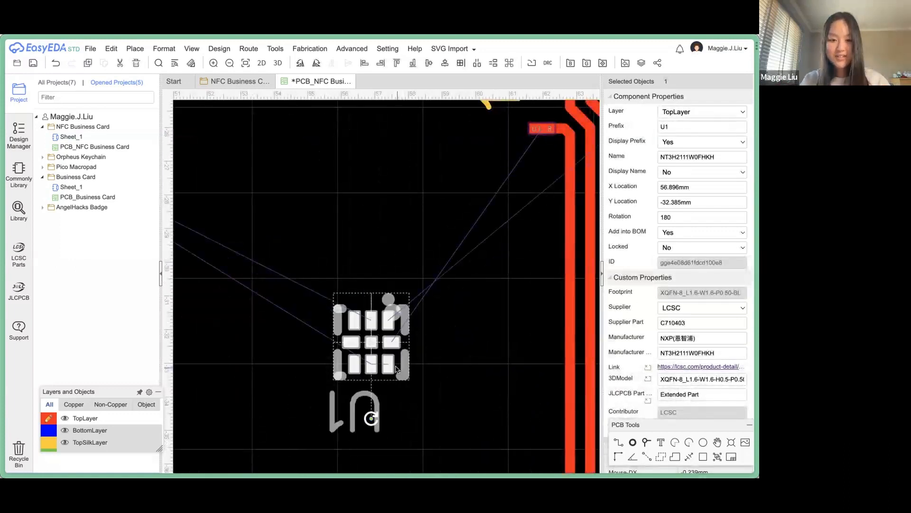
drag(397, 366, 376, 157)
right_drag(407, 206, 341, 327)
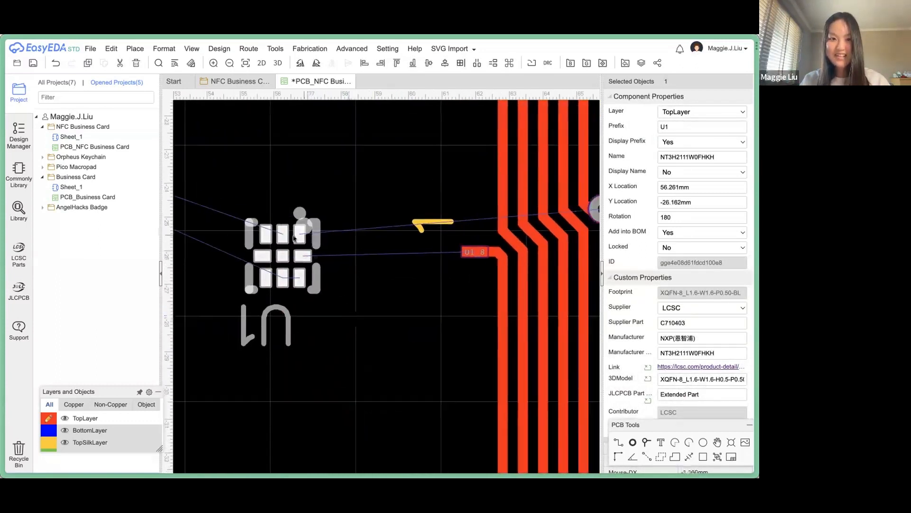
drag(292, 256, 376, 241)
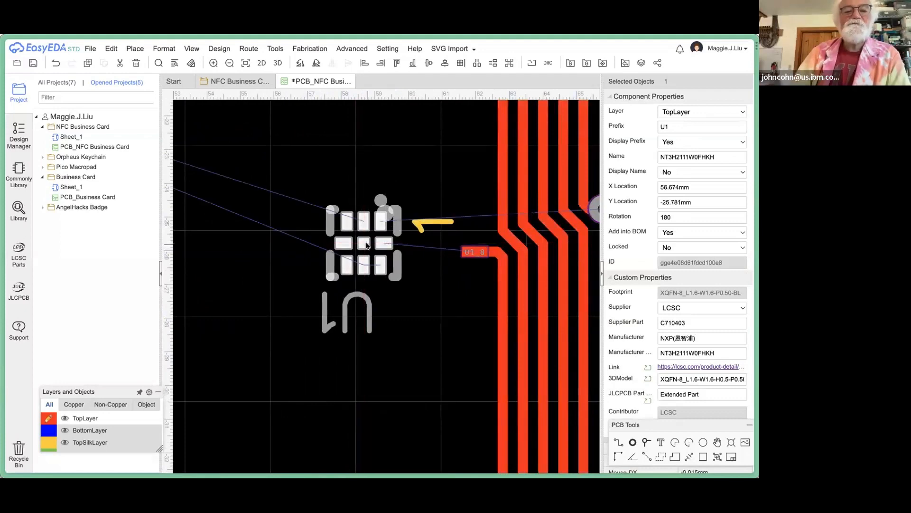
scroll(352, 302, down, 3)
scroll(352, 303, down, 5)
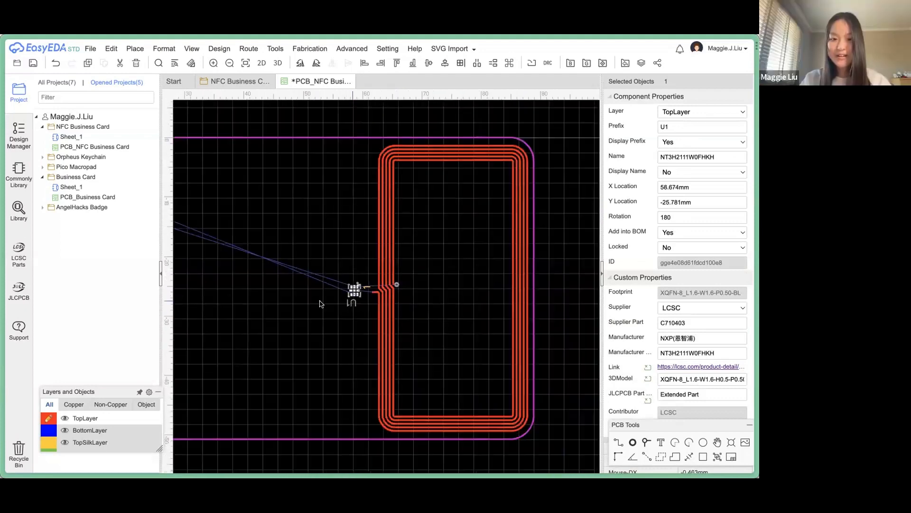
Bring C1 next to U1 and R1 just above U1.
right_drag(320, 301, 468, 301)
drag(256, 207, 472, 302)
click(286, 204)
drag(286, 204, 485, 250)
scroll(499, 293, up, 2)
scroll(500, 293, up, 3)
Rotate C1 and R1 a quarter turn each and pack them beside U1.
drag(402, 333, 457, 290)
key(space)
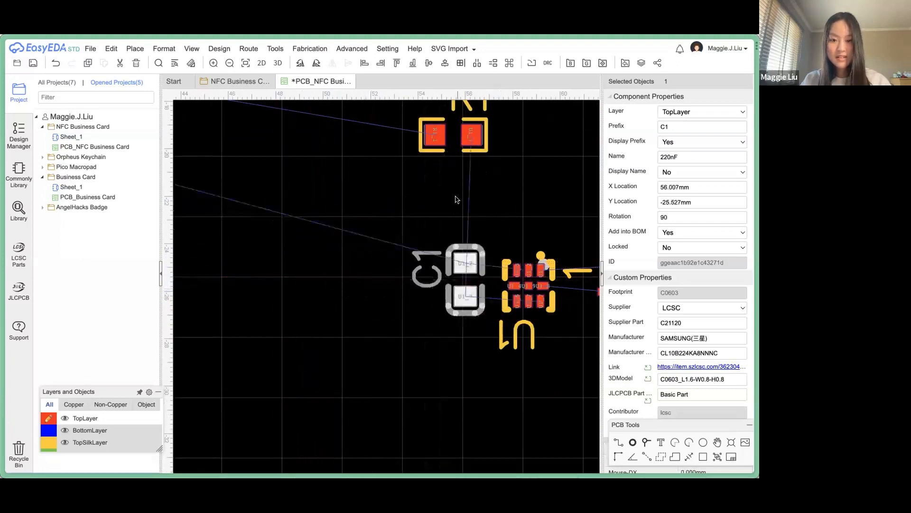
drag(433, 151, 397, 284)
key(space)
key(space)
key(space)
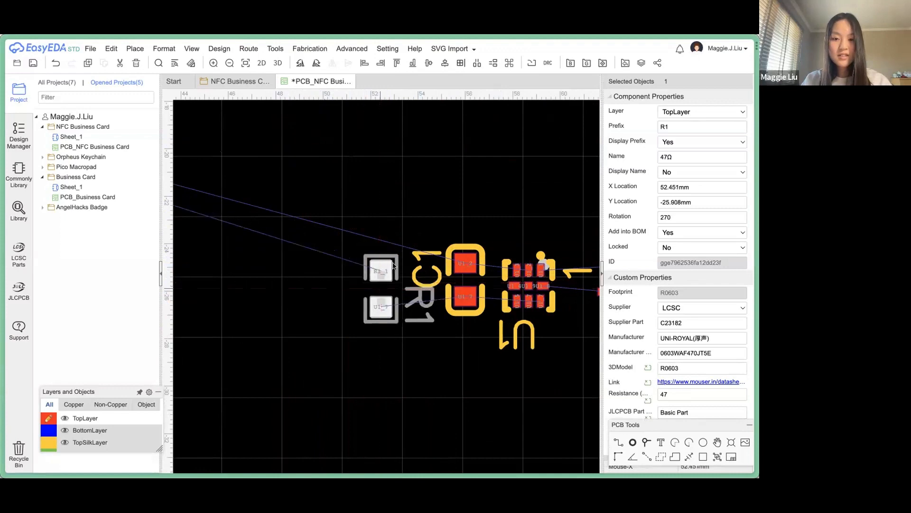
click(420, 219)
scroll(419, 219, down, 1)
scroll(482, 220, down, 3)
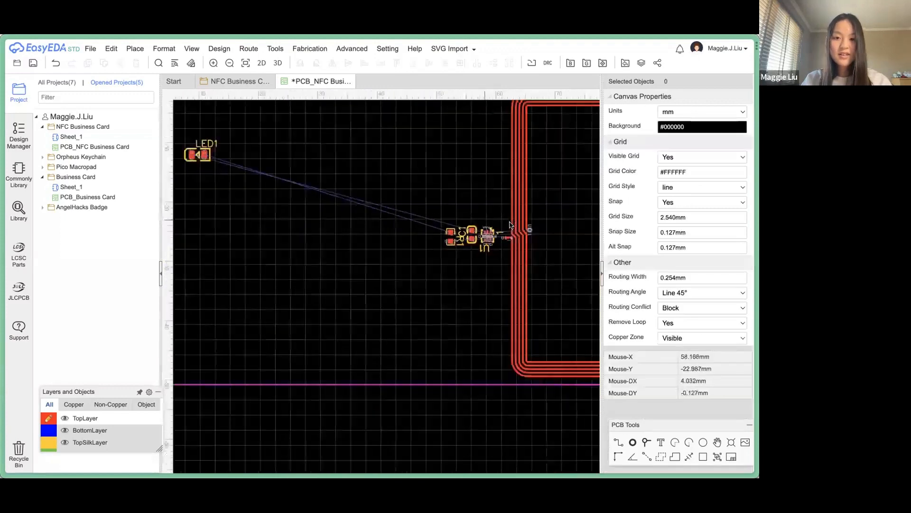
mouse_move(91, 395)
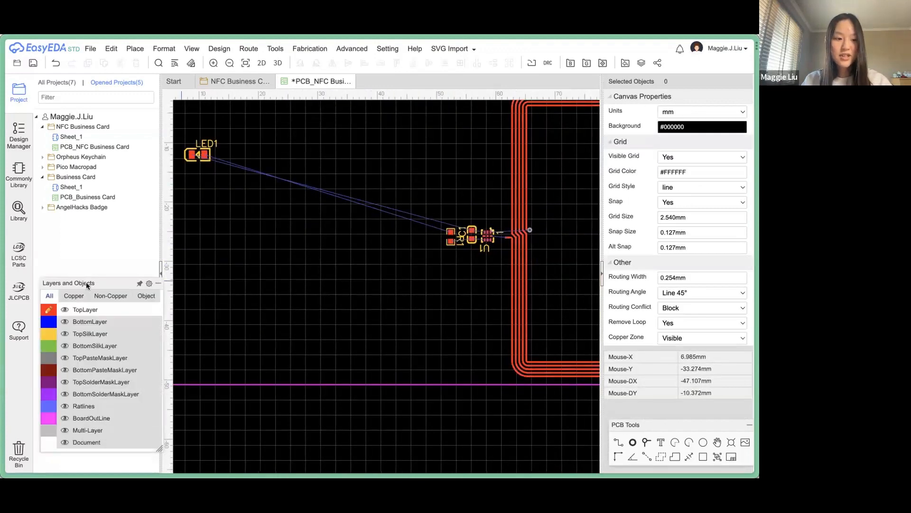
drag(85, 283, 60, 373)
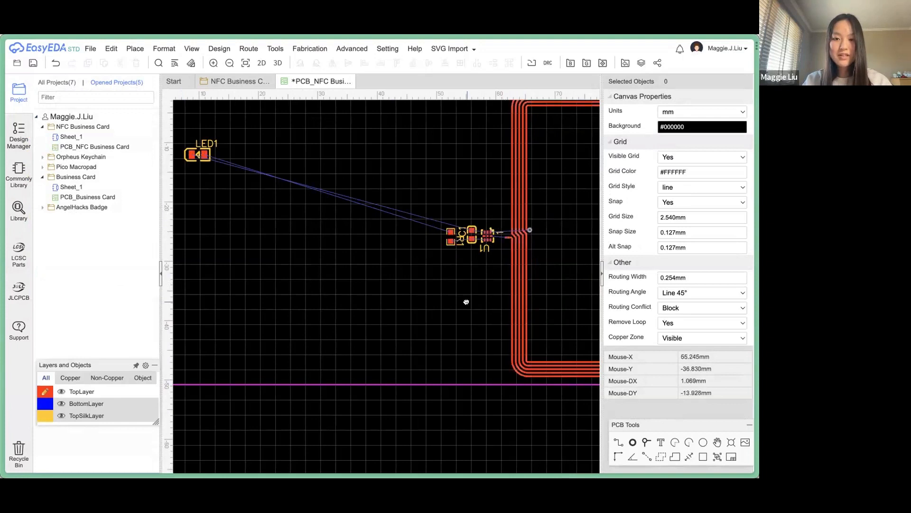
right_drag(464, 302, 369, 363)
scroll(369, 364, down, 2)
scroll(386, 333, up, 2)
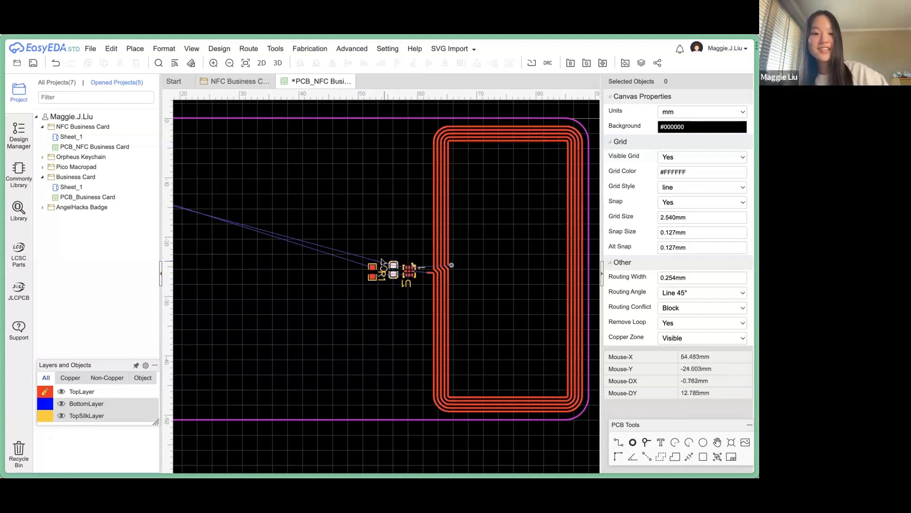
scroll(406, 275, up, 5)
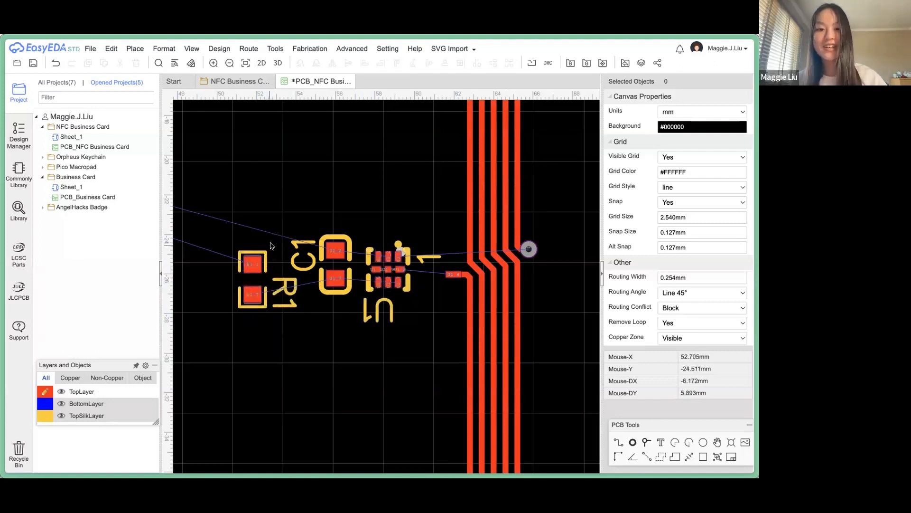
scroll(338, 228, down, 1)
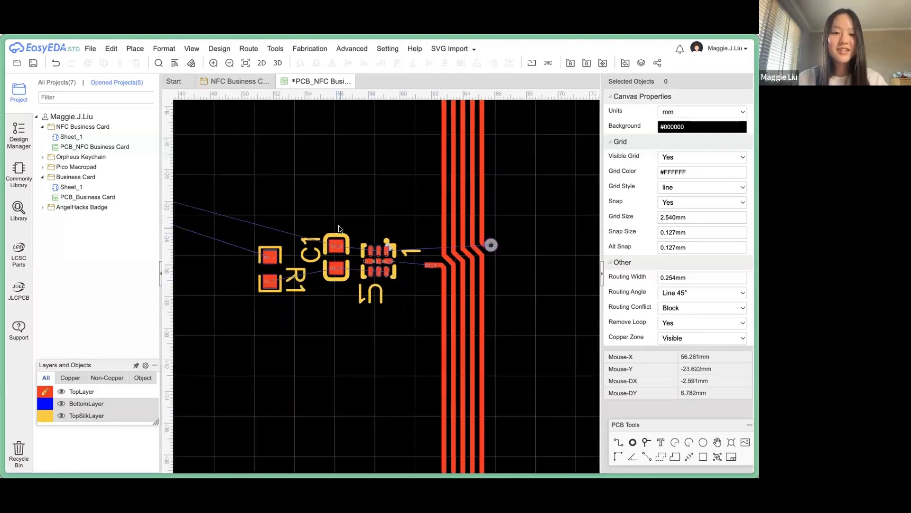
scroll(339, 228, down, 2)
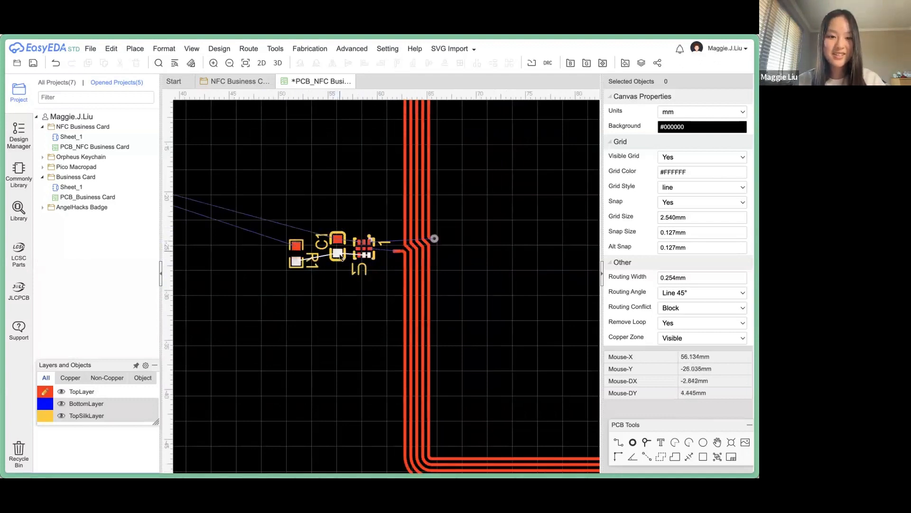
scroll(346, 286, down, 2)
Move LED1 up and to the right and rotate it 180°.
right_drag(333, 306, 441, 330)
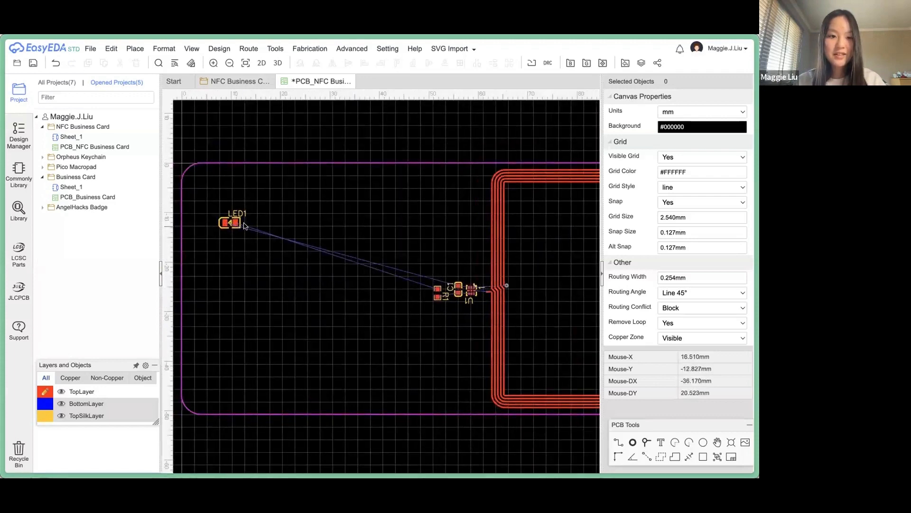
drag(230, 223, 272, 196)
key(space)
key(space)
click(272, 259)
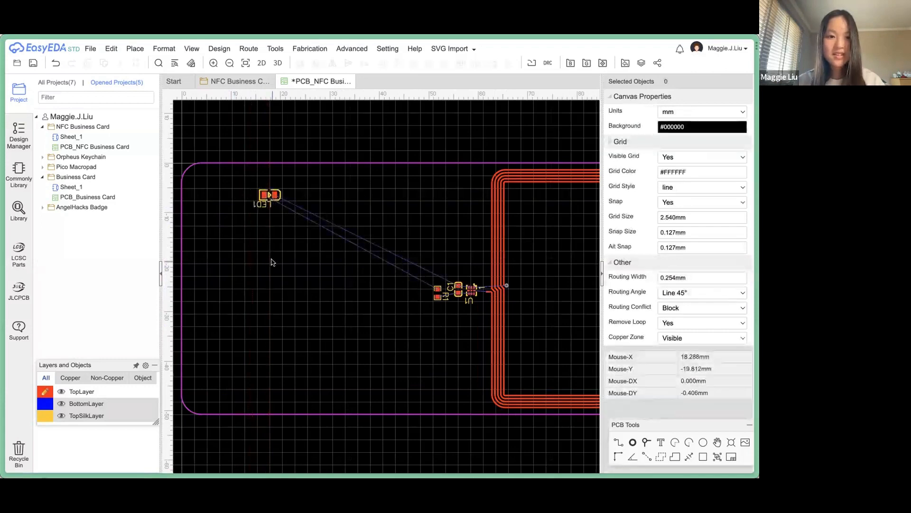
scroll(294, 241, down, 1)
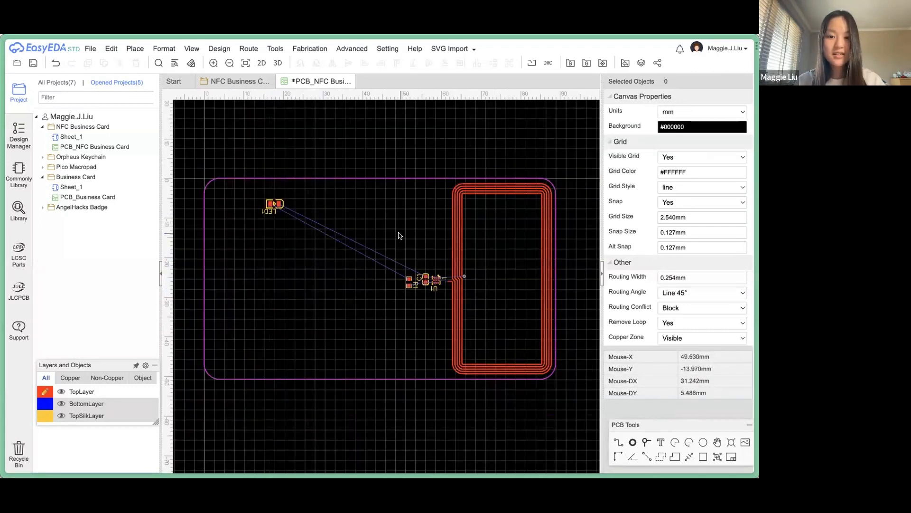
scroll(442, 289, up, 2)
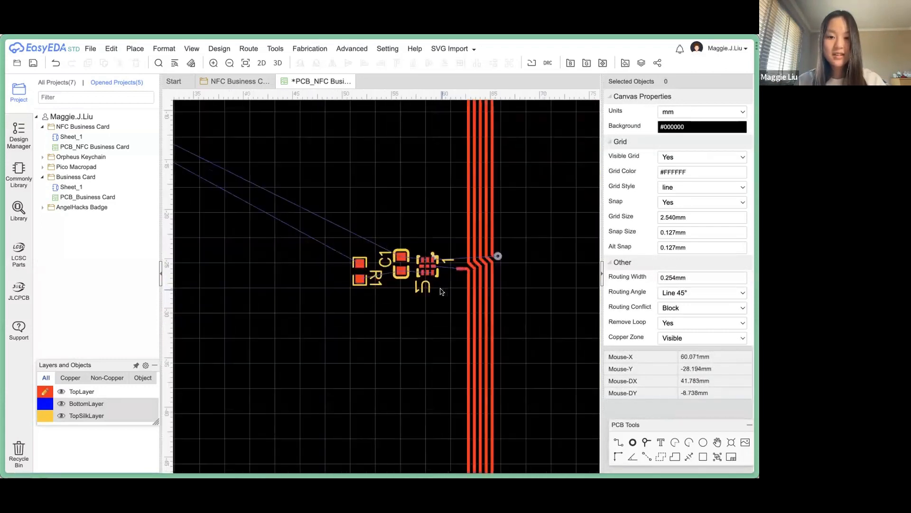
scroll(442, 290, up, 3)
Nudge U1 and R1 upward to line them up with C1.
click(377, 252)
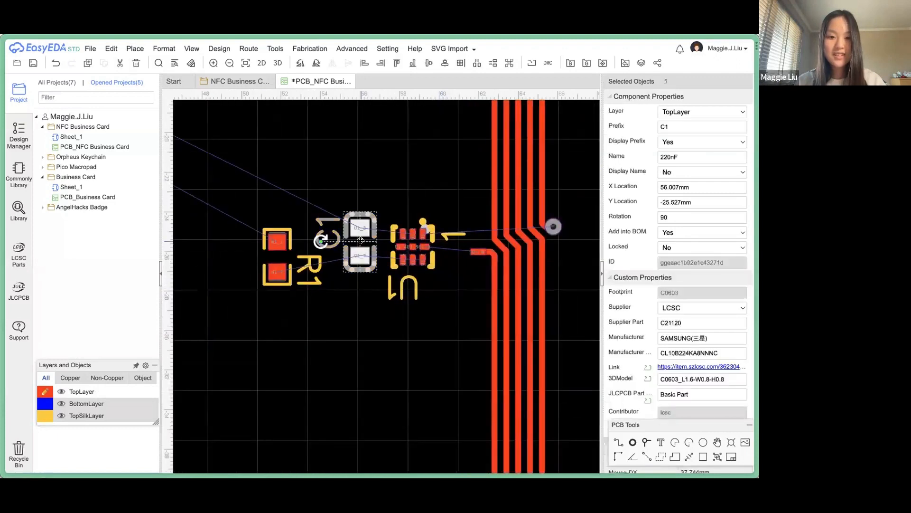
click(411, 239)
drag(410, 239, 410, 232)
drag(273, 247, 296, 234)
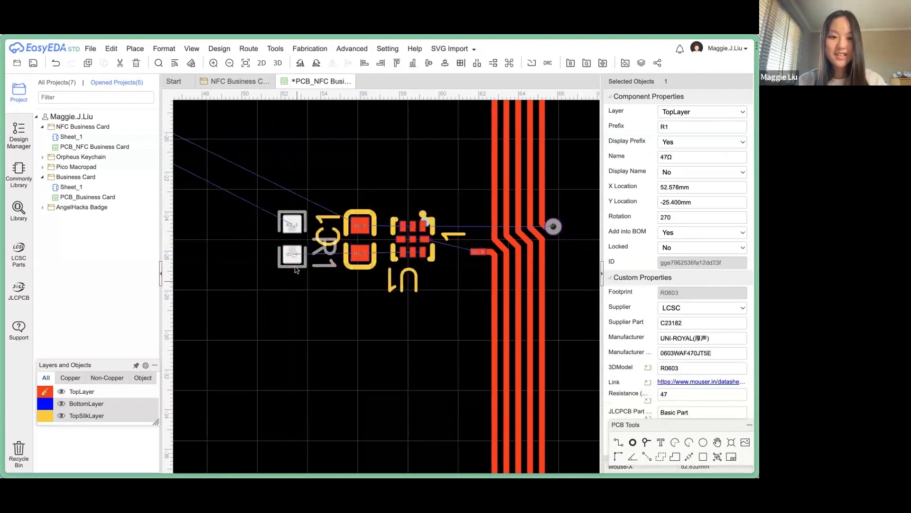
click(294, 291)
scroll(295, 291, down, 5)
scroll(296, 291, down, 3)
Save the PCB design with the whole card outline in view.
right_drag(289, 298, 402, 298)
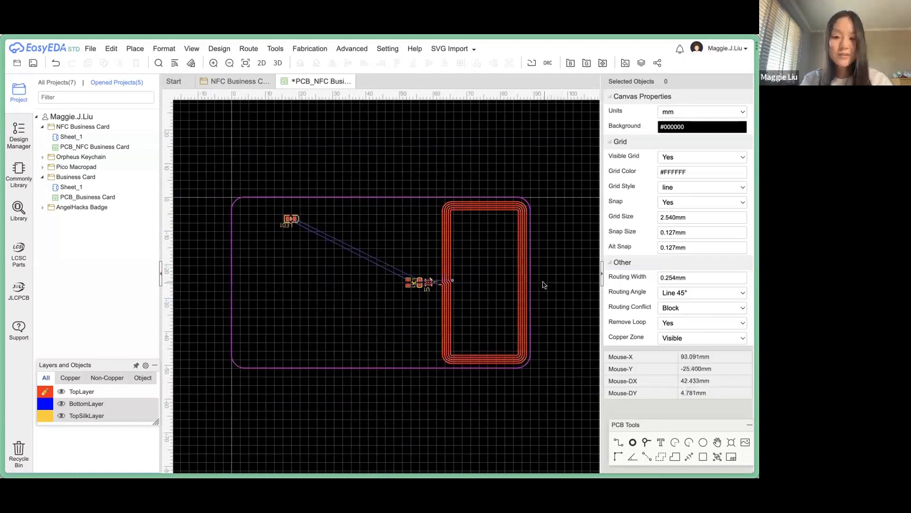
right_drag(544, 285, 555, 293)
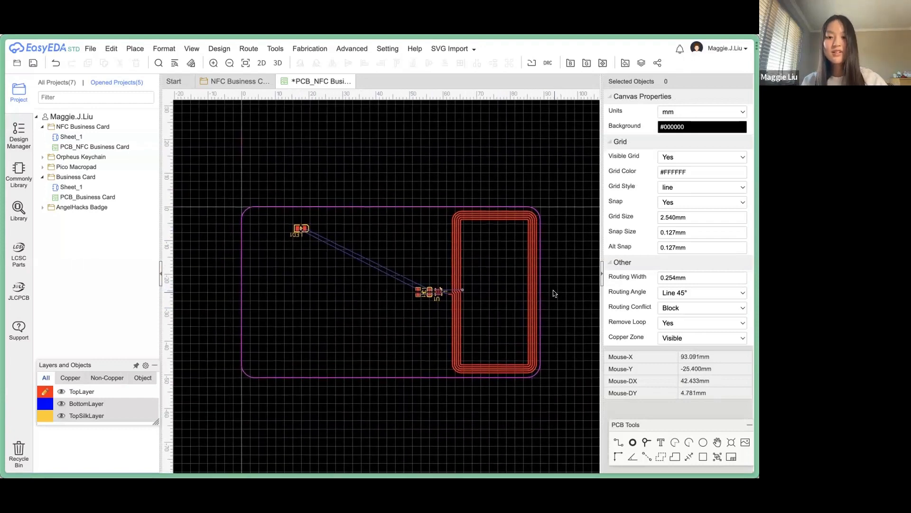
key(ctrl+s)
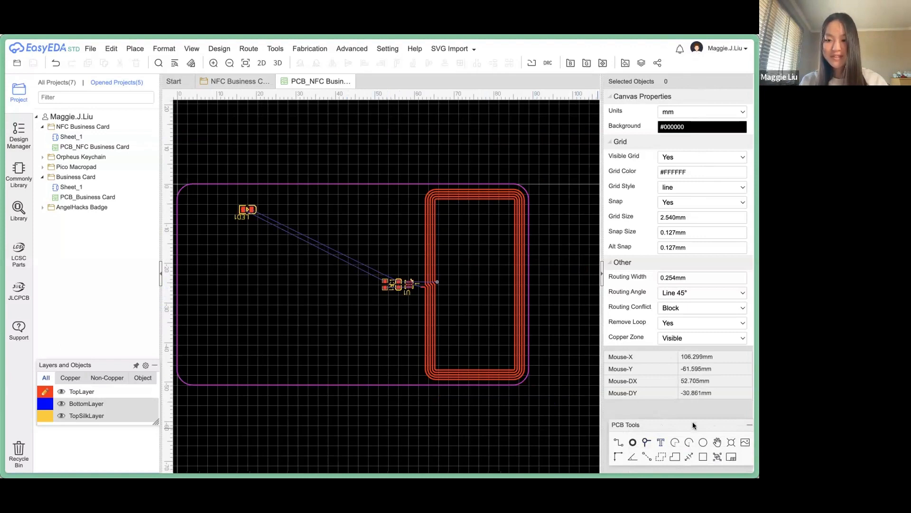
mouse_move(693, 425)
mouse_down()
mouse_move(665, 393)
mouse_move(689, 419)
mouse_up()
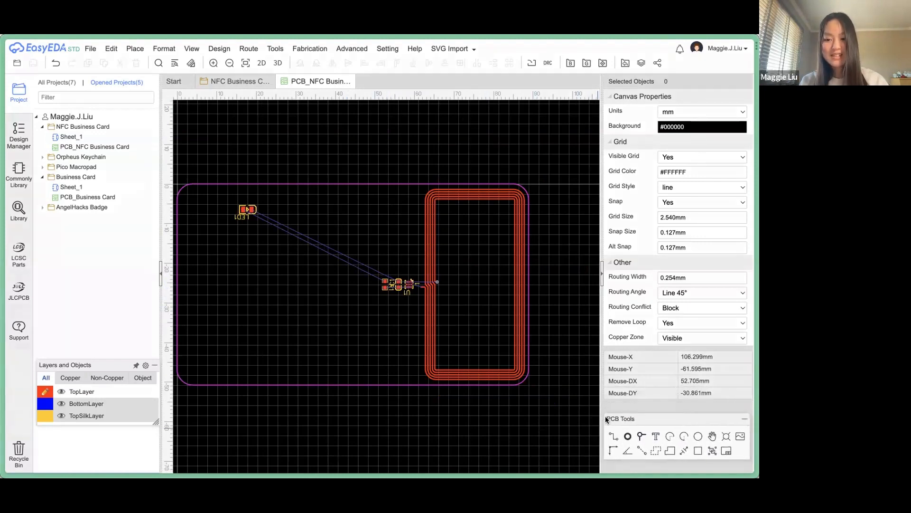
Place a text label on the board and change its wording to the card owner's name.
click(654, 435)
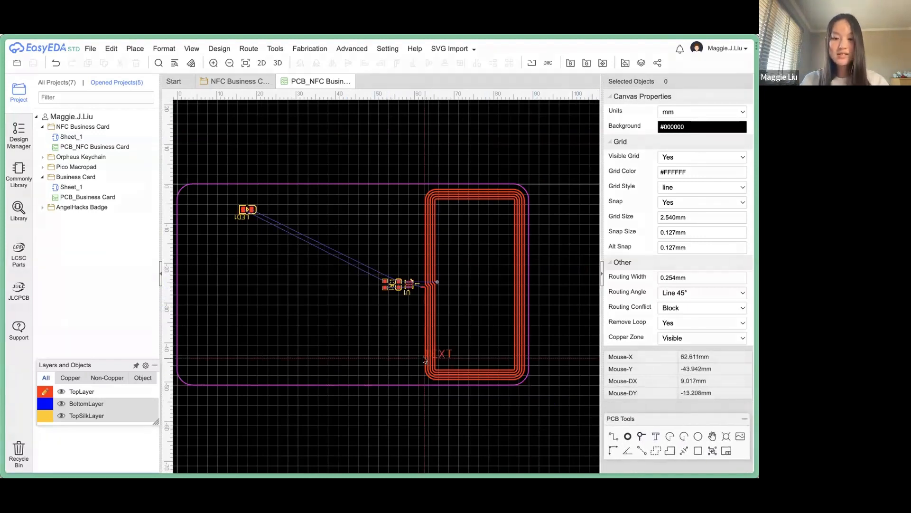
click(218, 256)
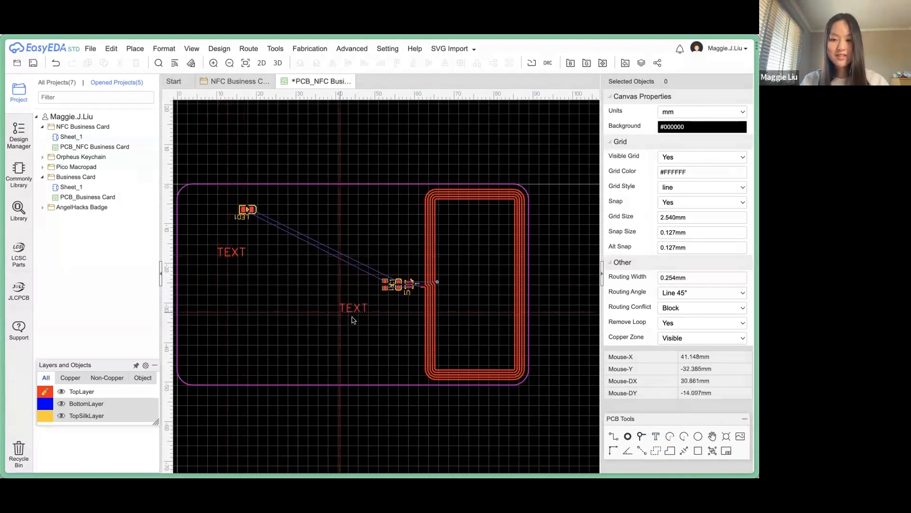
key(Escape)
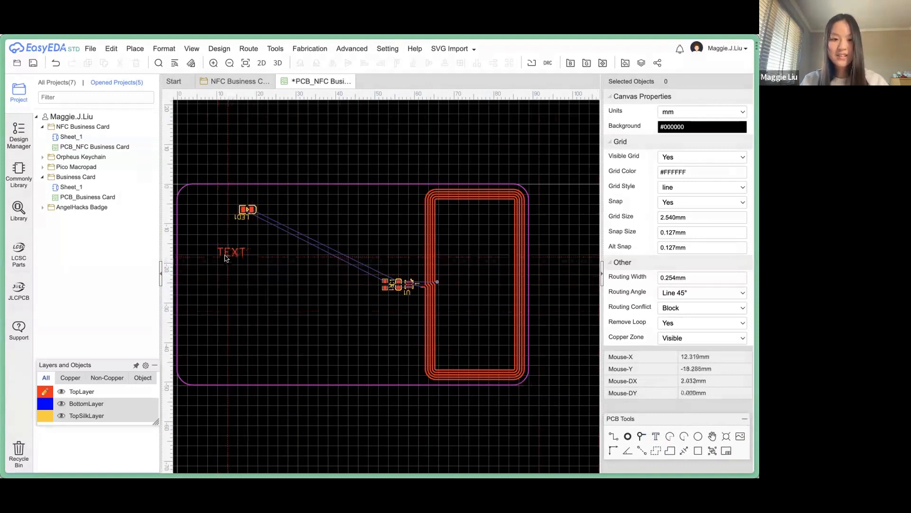
double_click(223, 255)
click(208, 244)
double_click(224, 250)
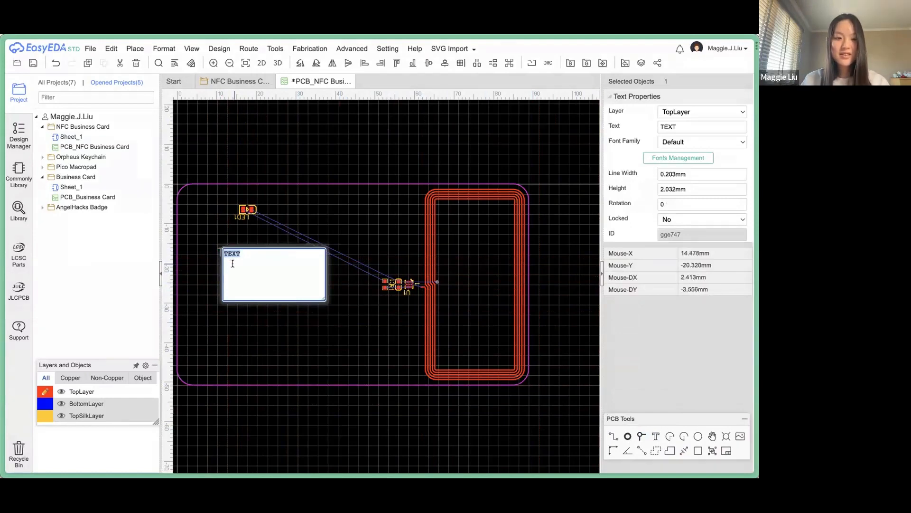
key(Return)
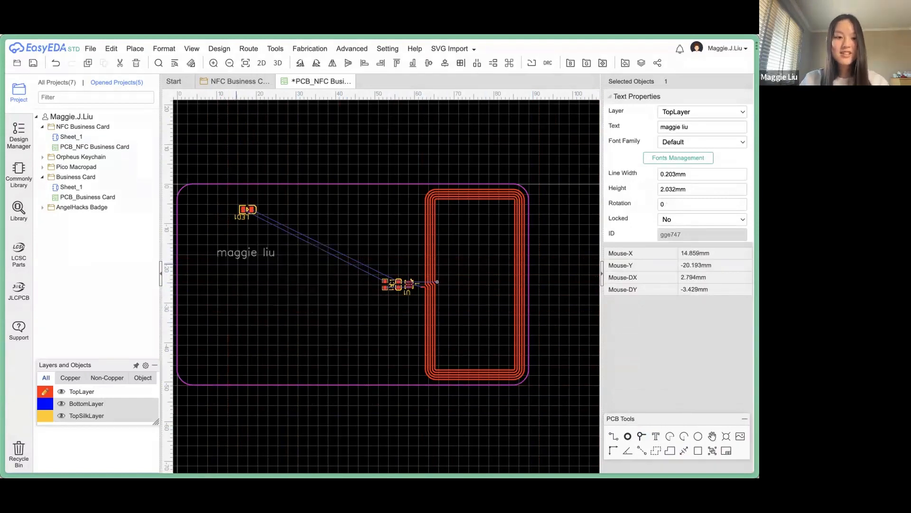
right_drag(235, 307, 319, 340)
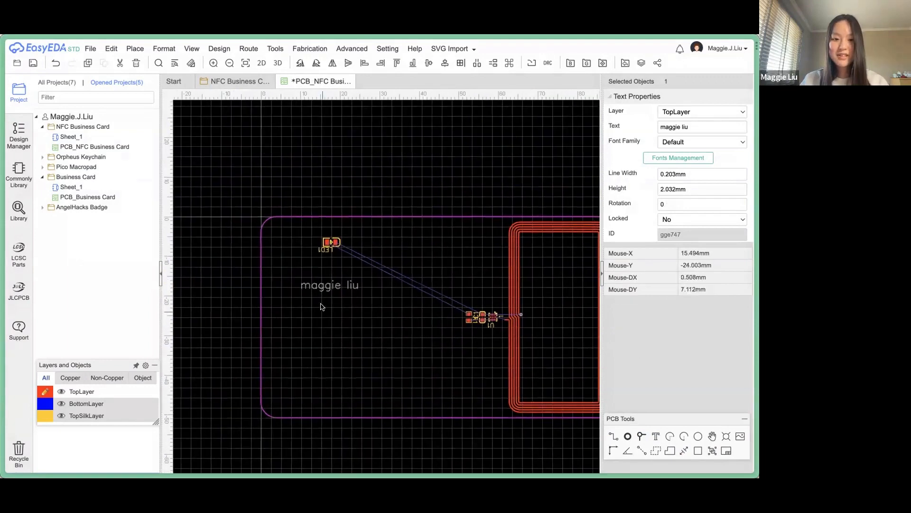
Give the name text 5 mm height and 0.4 mm line width, moving it up slightly.
click(316, 284)
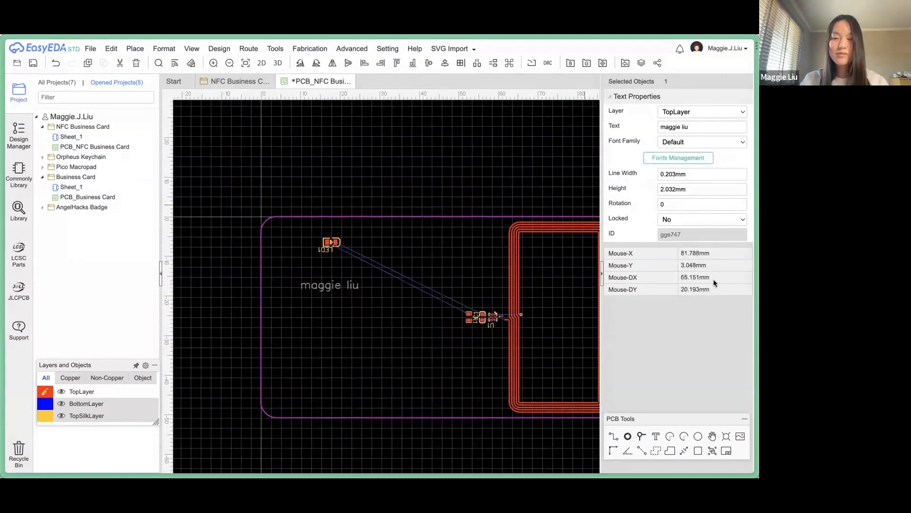
click(689, 185)
key(Return)
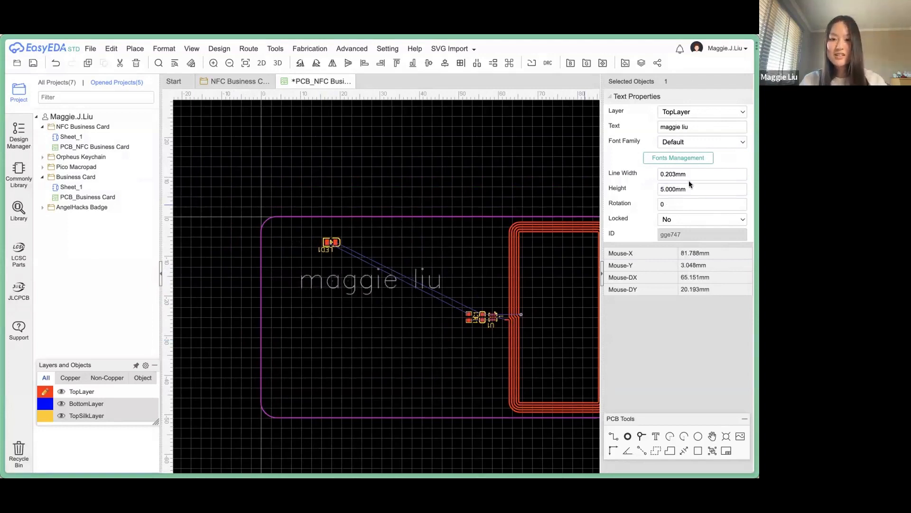
click(690, 175)
text(0.4)
key(Return)
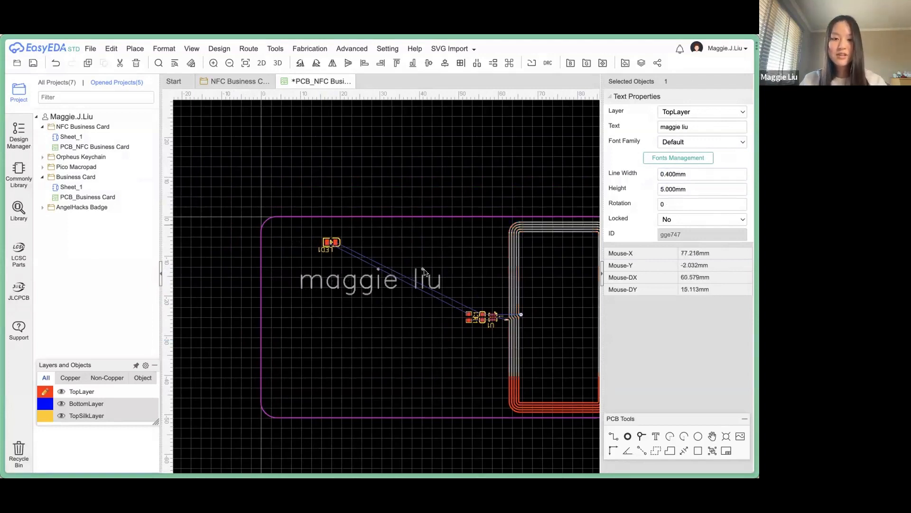
drag(346, 272, 344, 259)
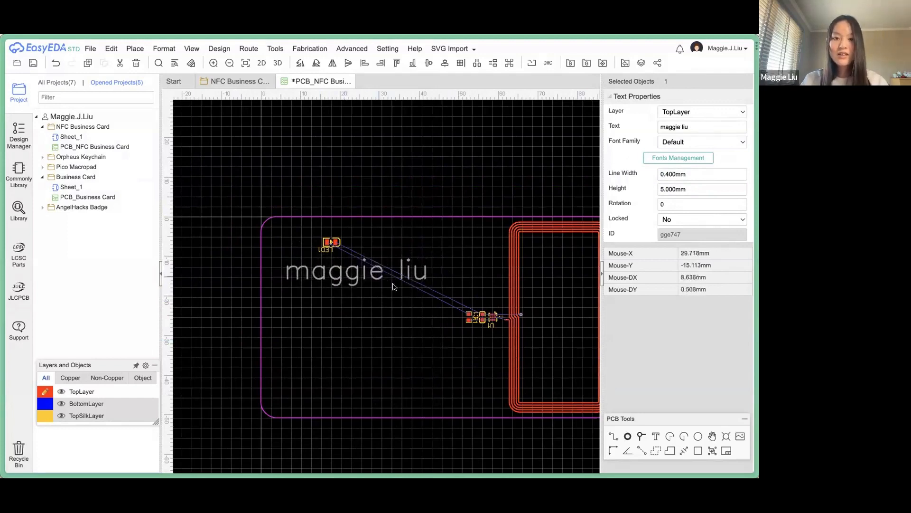
click(687, 113)
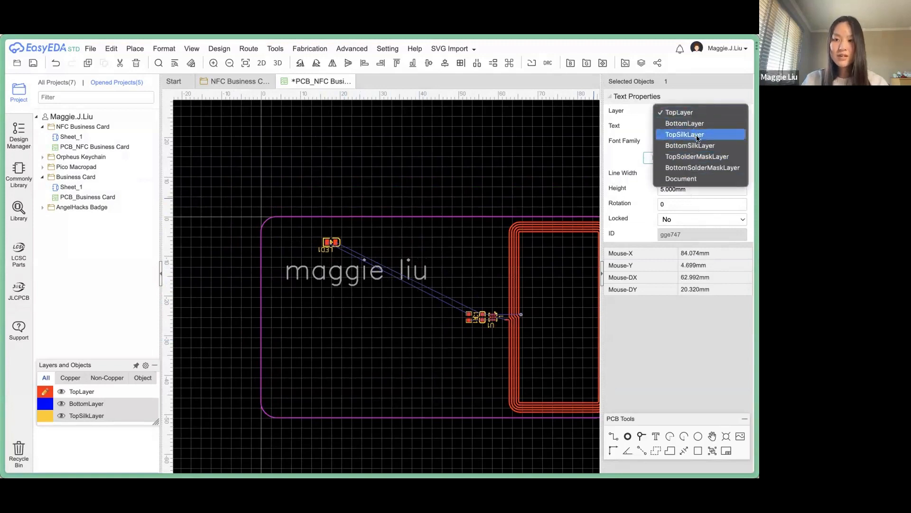
Reposition the name silkscreen text on the board, leaving it on TopSilkLayer.
click(697, 137)
click(363, 305)
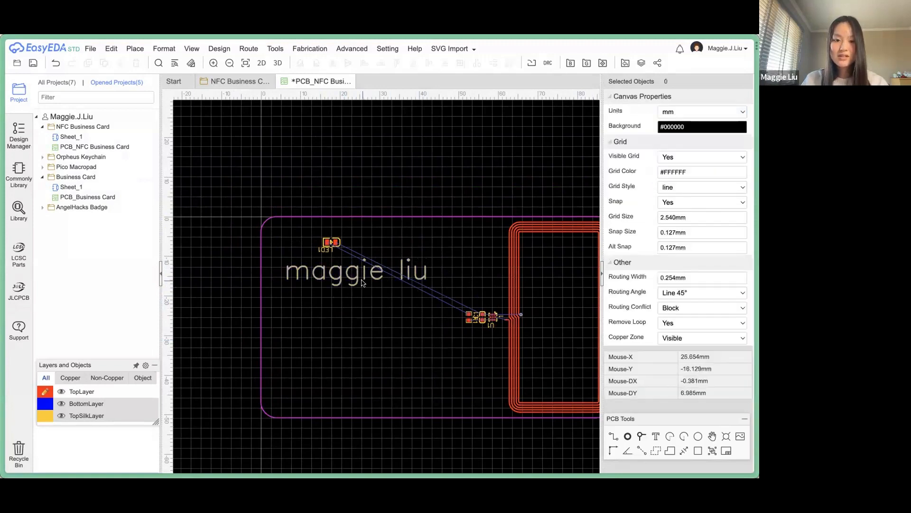
drag(362, 283, 359, 250)
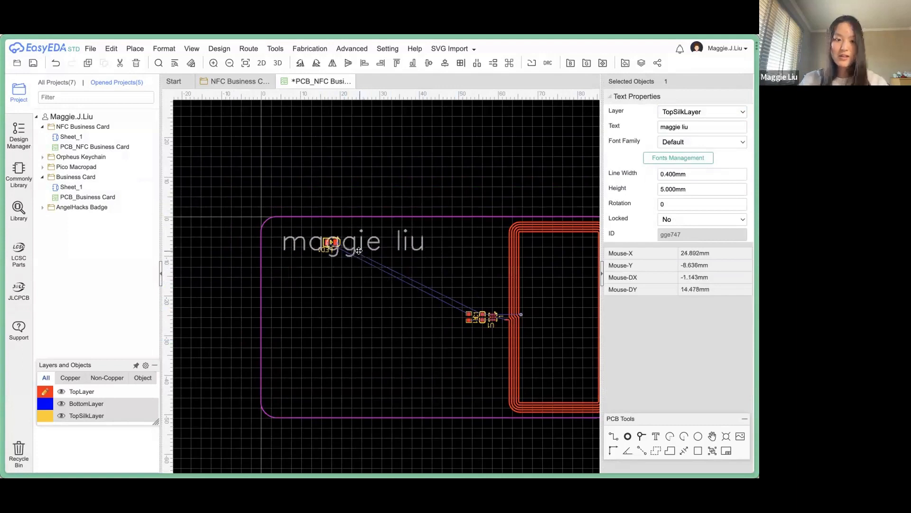
click(683, 111)
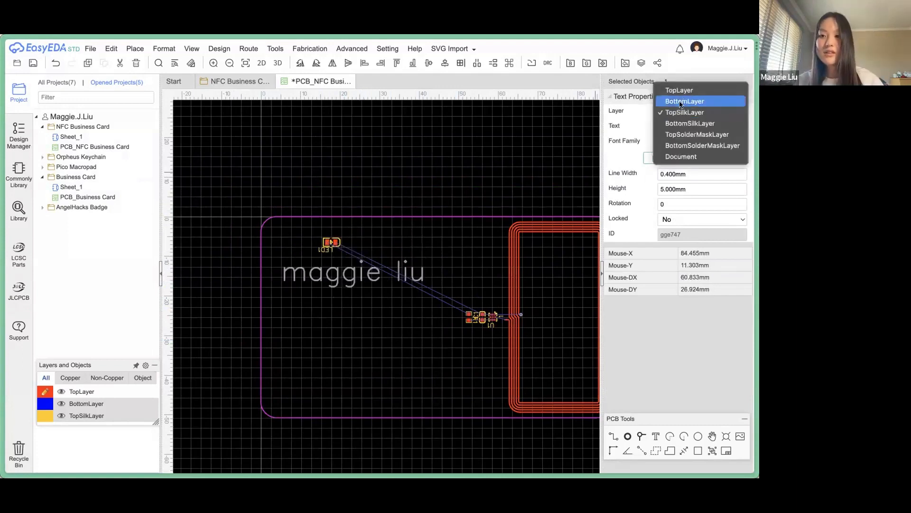
click(638, 117)
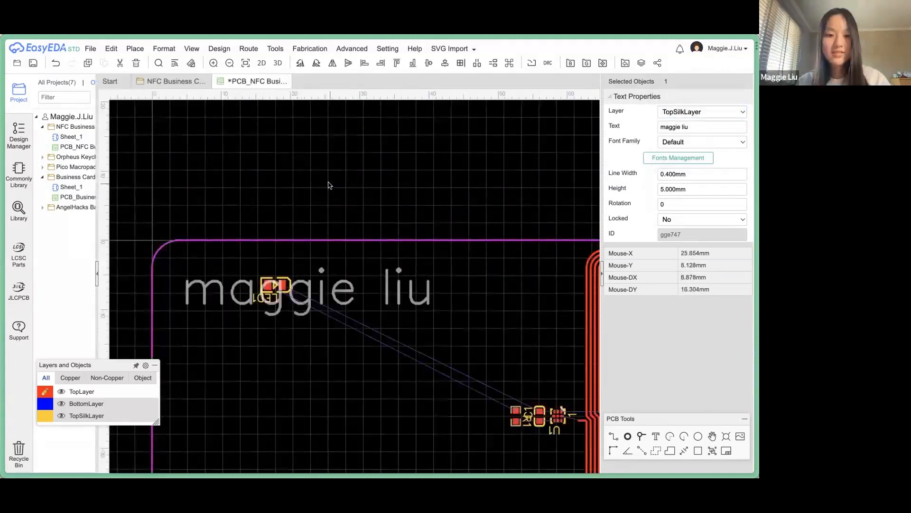
scroll(329, 184, down, 1)
right_click(329, 184)
click(304, 172)
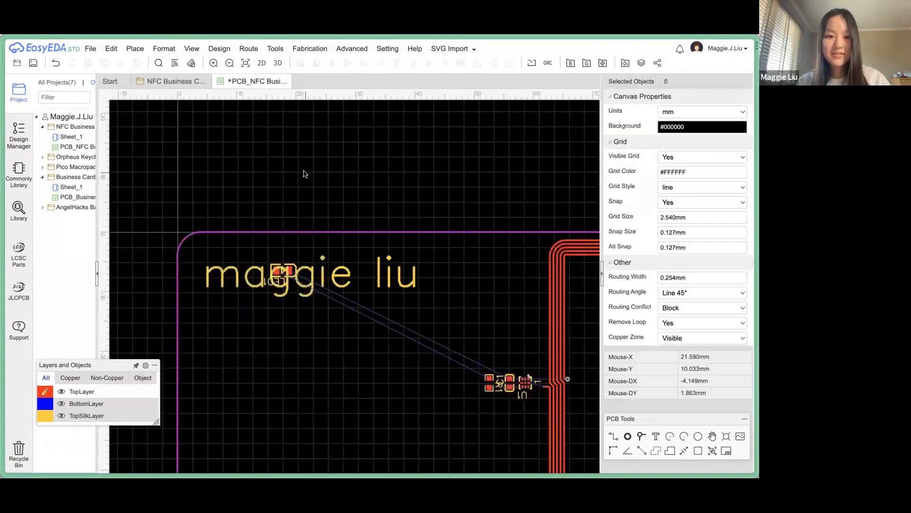
click(290, 262)
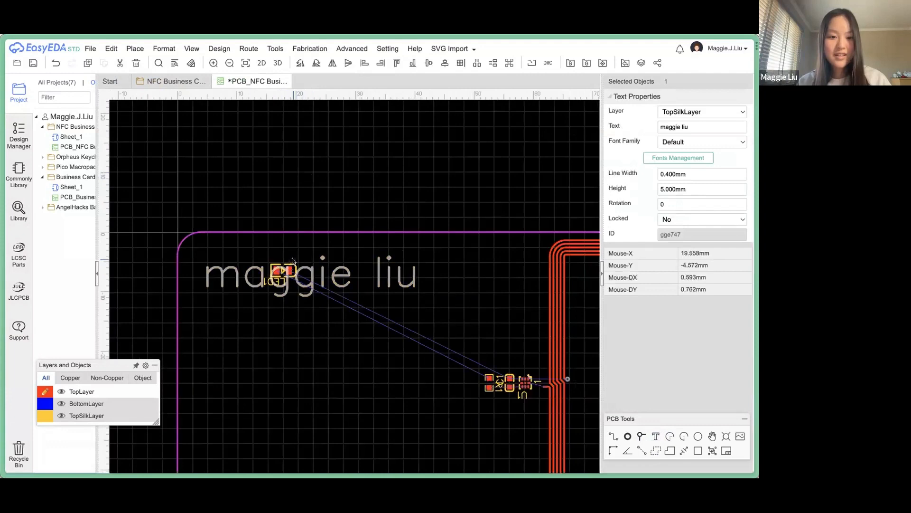
click(291, 252)
scroll(292, 250, up, 3)
drag(290, 292, 416, 380)
Move LED1 to sit just above the name text near the card's upper-left corner.
drag(305, 313, 301, 283)
scroll(301, 284, down, 2)
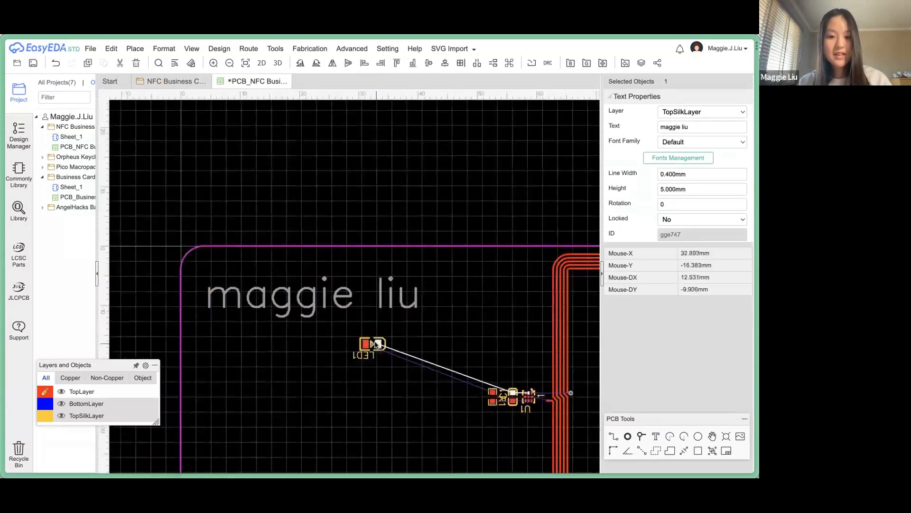
drag(372, 346, 327, 283)
click(340, 220)
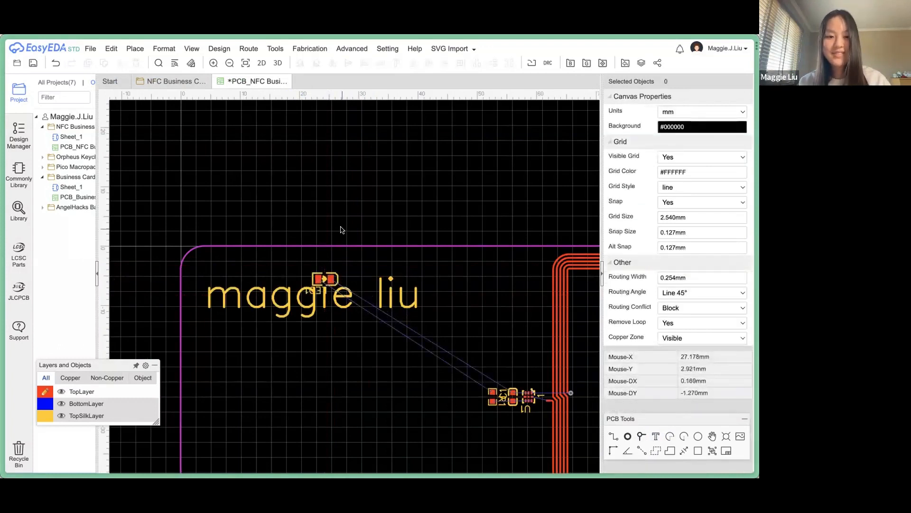
right_drag(341, 228, 354, 150)
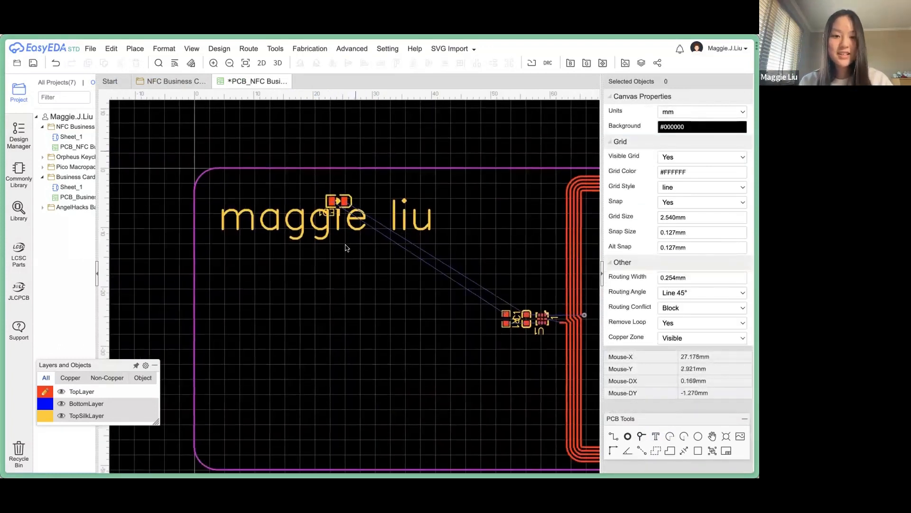
click(336, 198)
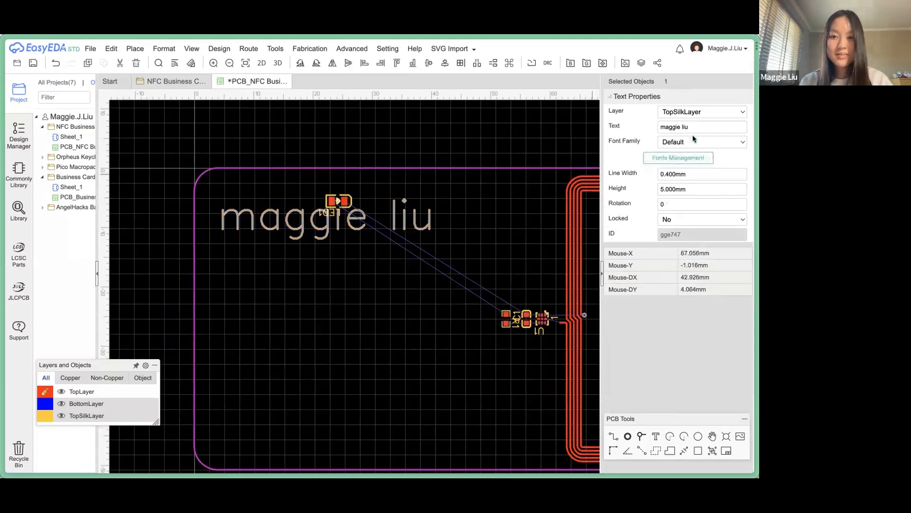
click(346, 200)
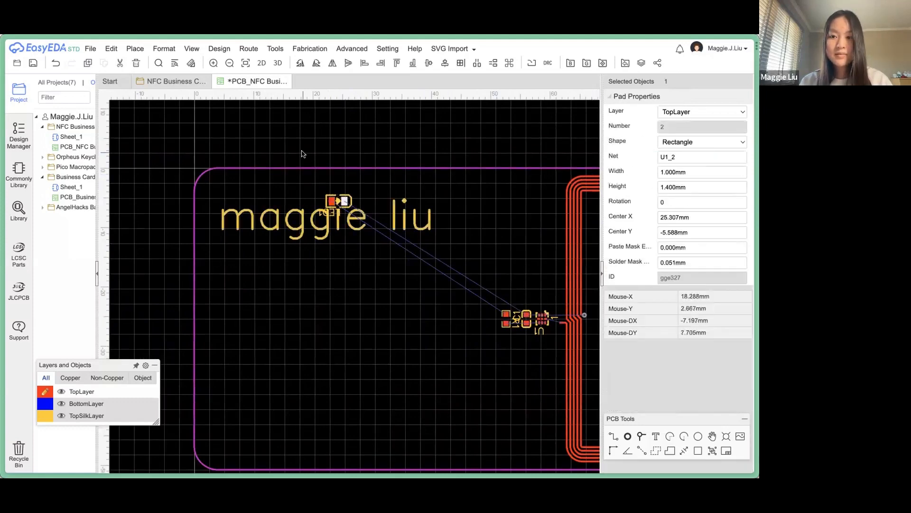
scroll(311, 164, up, 3)
scroll(389, 280, down, 5)
click(351, 187)
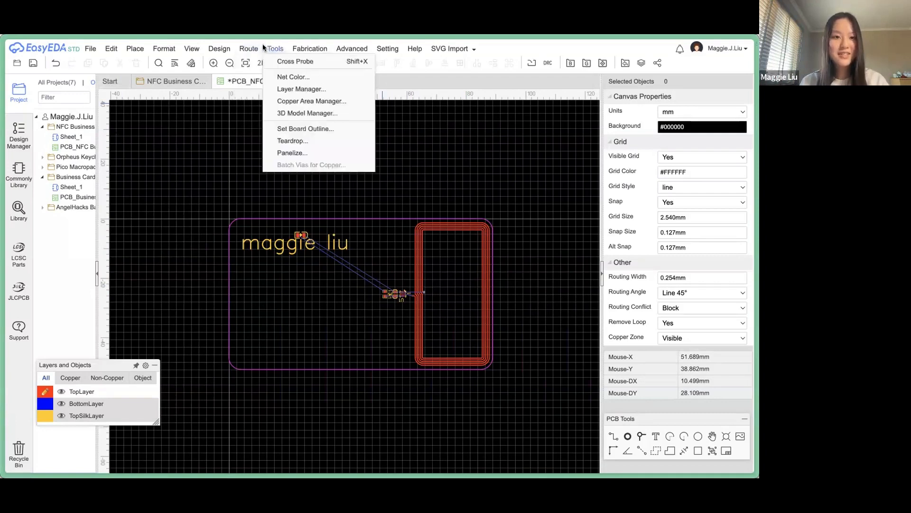
mouse_move(409, 48)
mouse_move(250, 48)
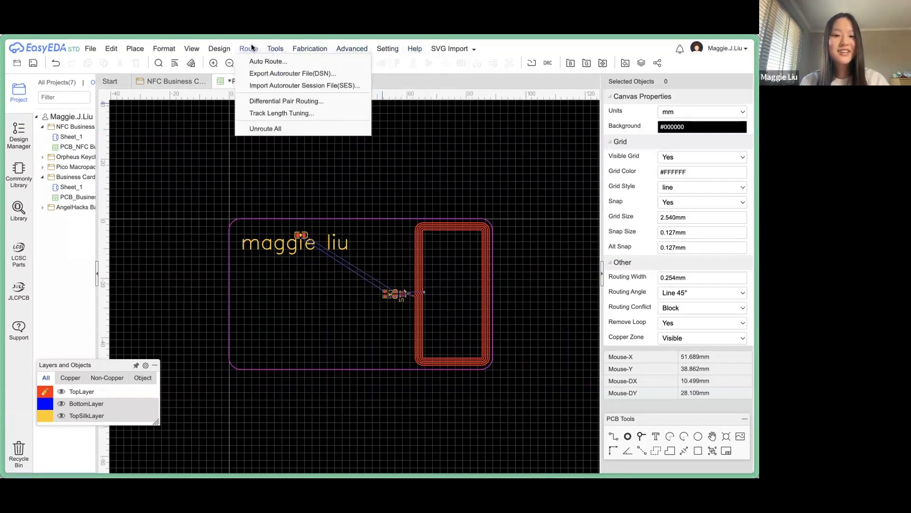
click(612, 436)
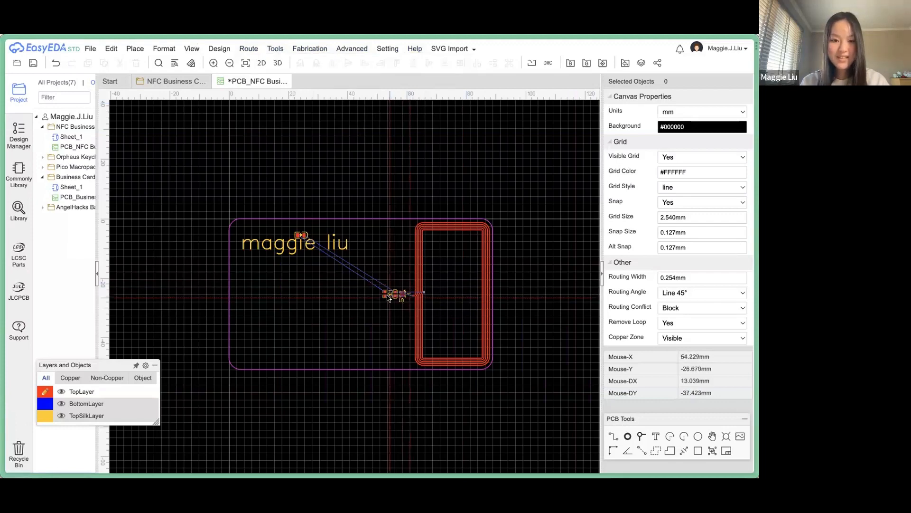
scroll(389, 297, up, 1)
scroll(388, 297, up, 3)
scroll(394, 298, down, 1)
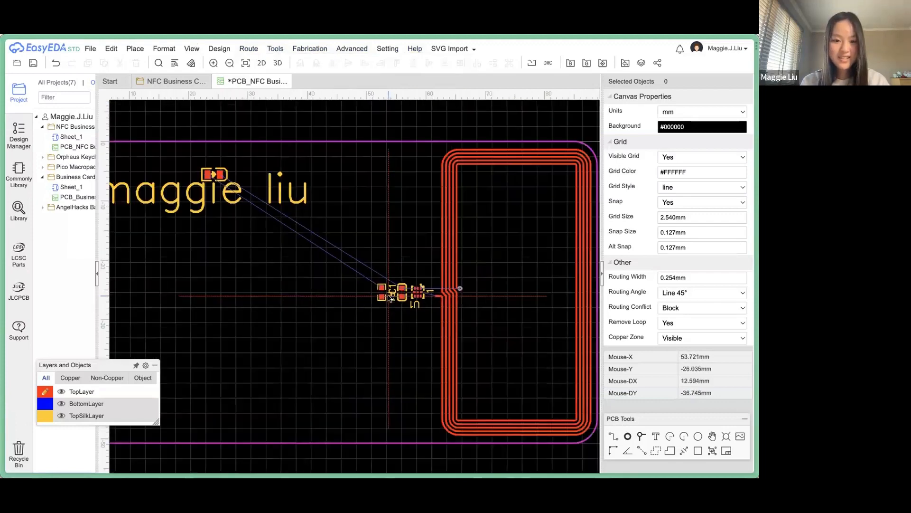
scroll(395, 298, up, 8)
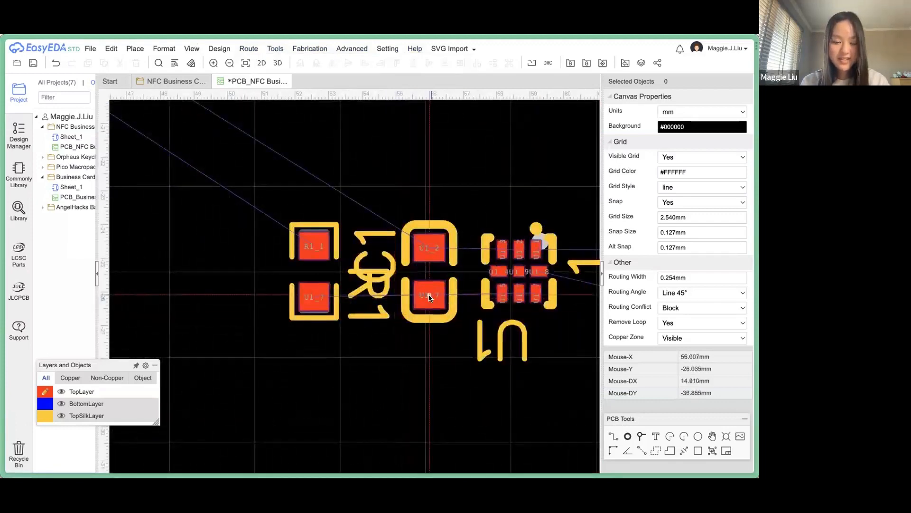
click(429, 297)
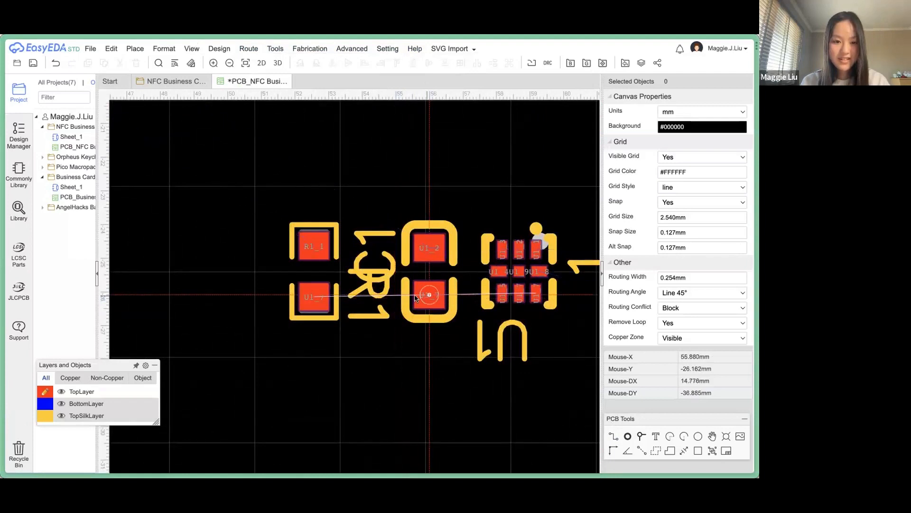
click(312, 297)
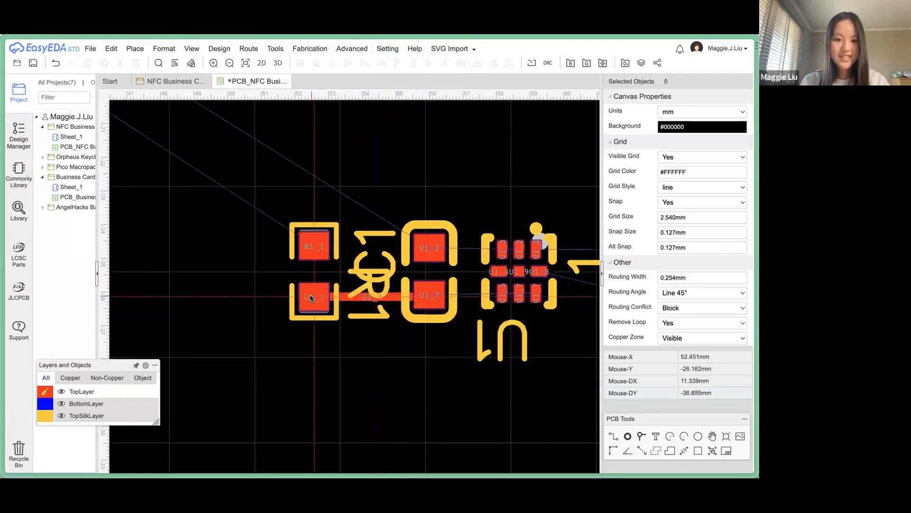
click(346, 300)
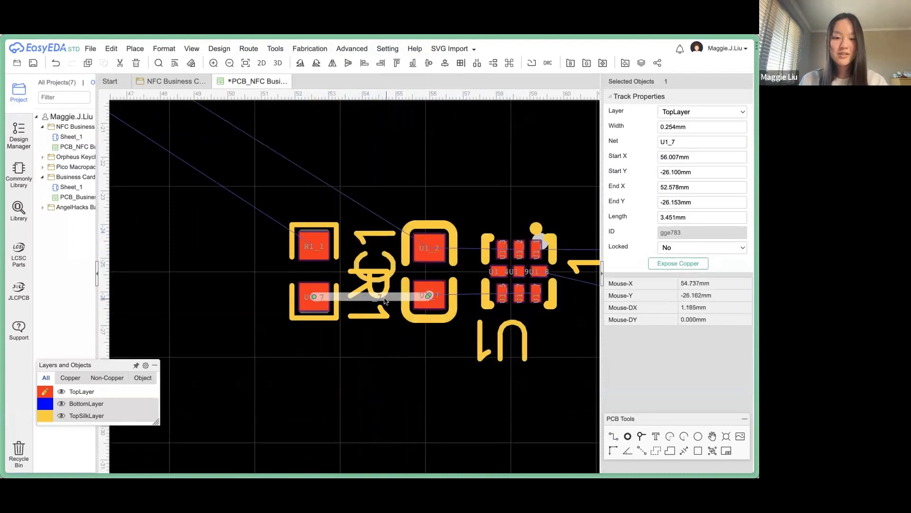
key(Delete)
scroll(374, 372, down, 4)
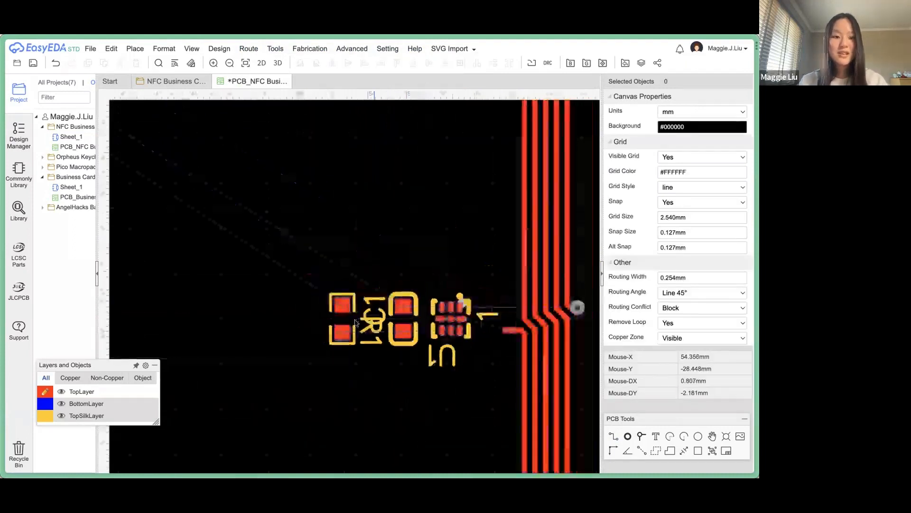
Run the Auto Router on the Cloud server with TopLayer and BottomLayer checked.
click(260, 59)
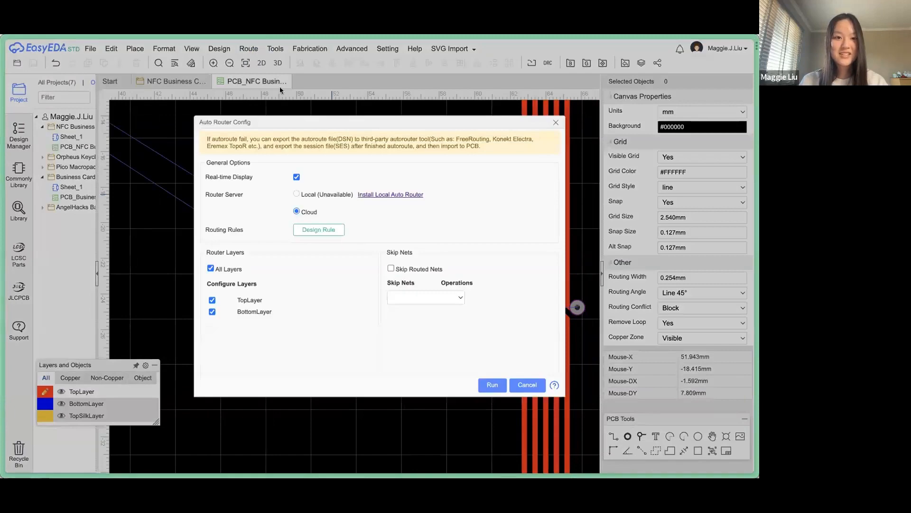
click(527, 384)
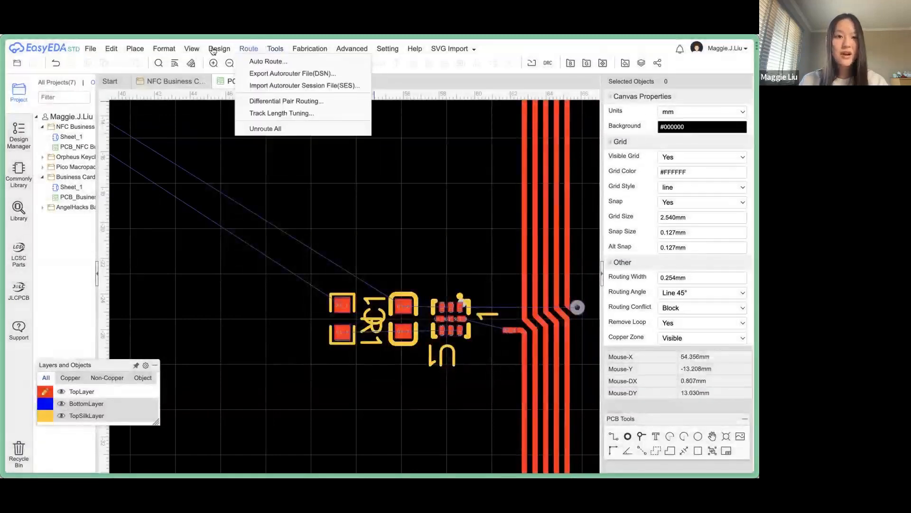
click(252, 59)
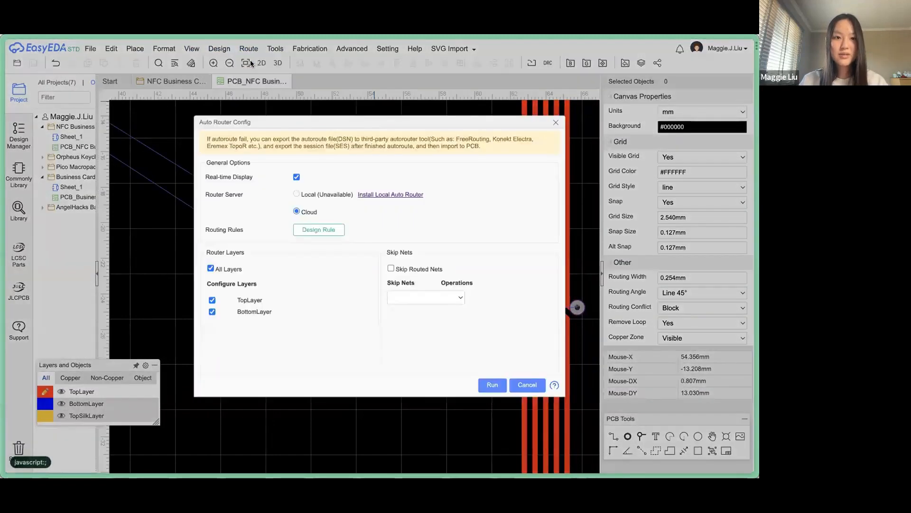
click(492, 385)
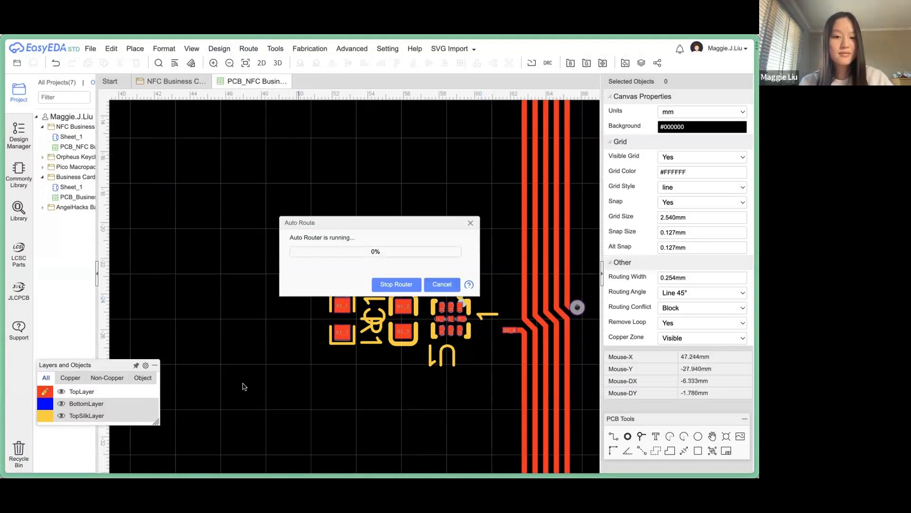
Let auto-routing reach 88%, then stop the router to keep the LED1–U1 traces.
scroll(403, 338, down, 4)
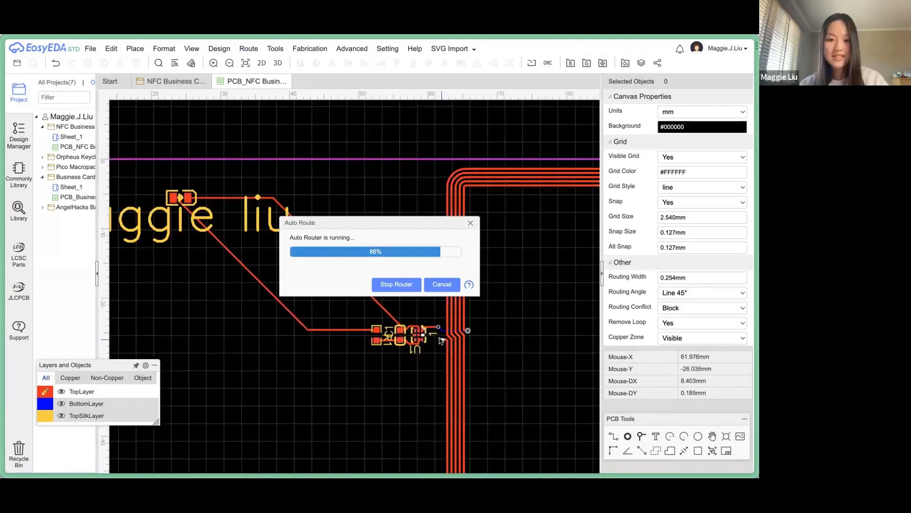
scroll(440, 340, up, 4)
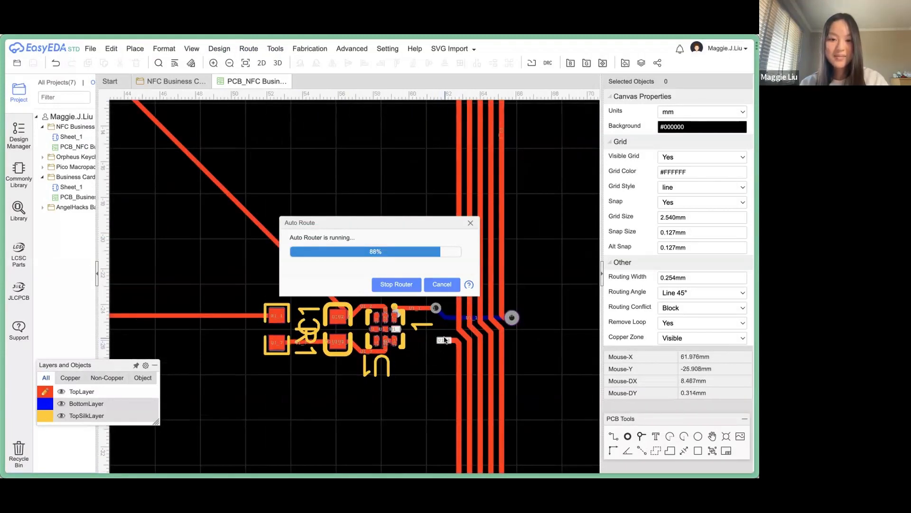
scroll(441, 338, up, 3)
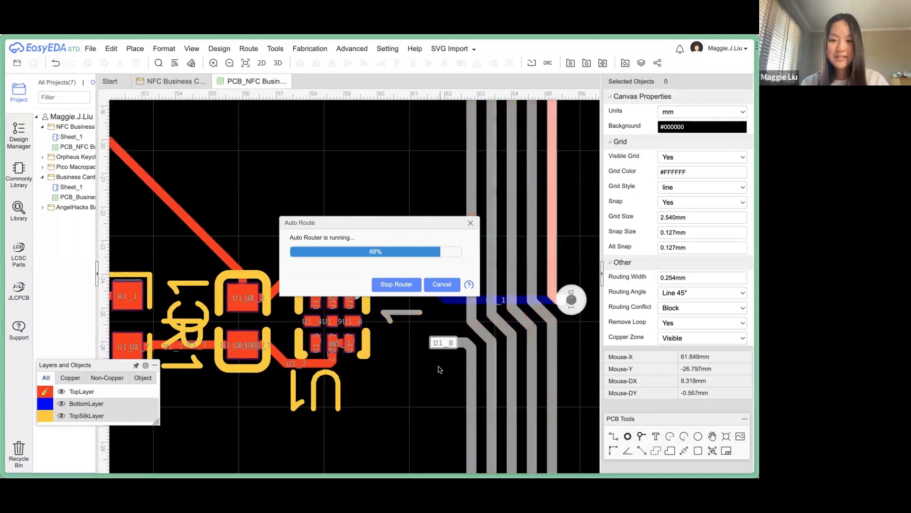
scroll(440, 369, down, 4)
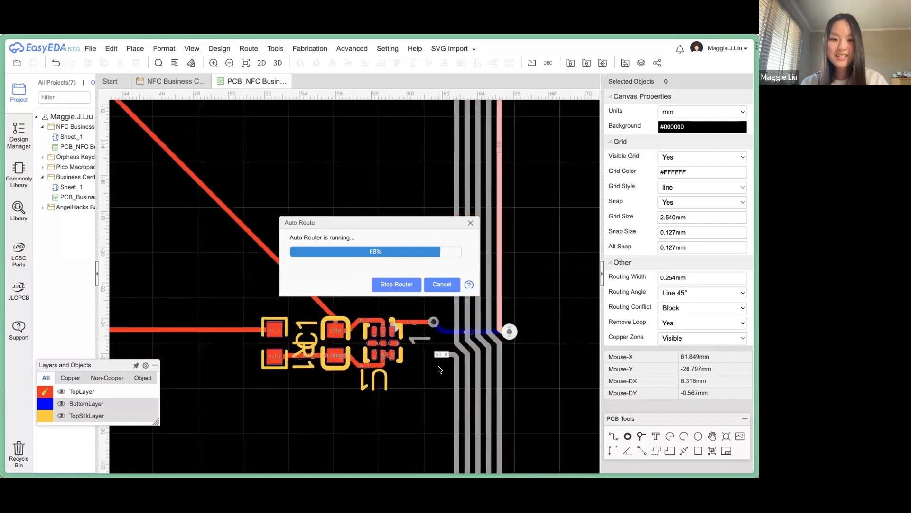
scroll(440, 369, up, 3)
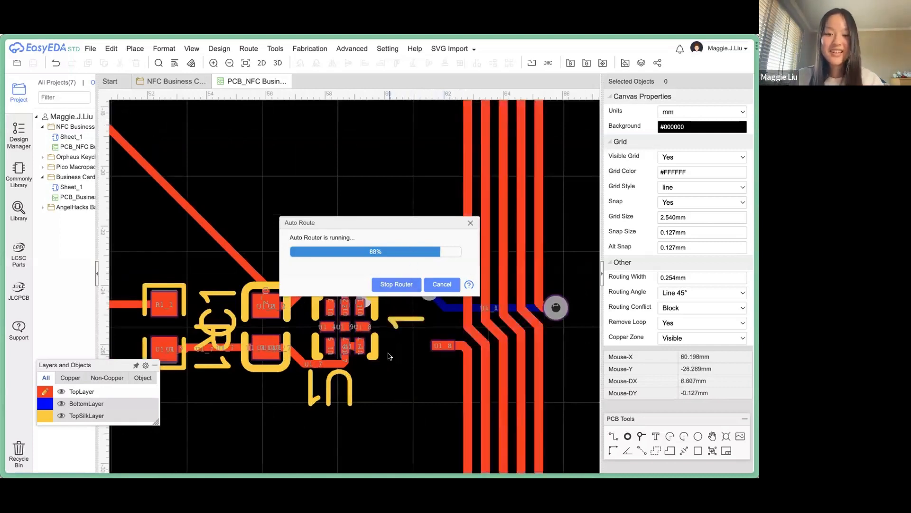
scroll(388, 355, down, 5)
scroll(389, 355, down, 1)
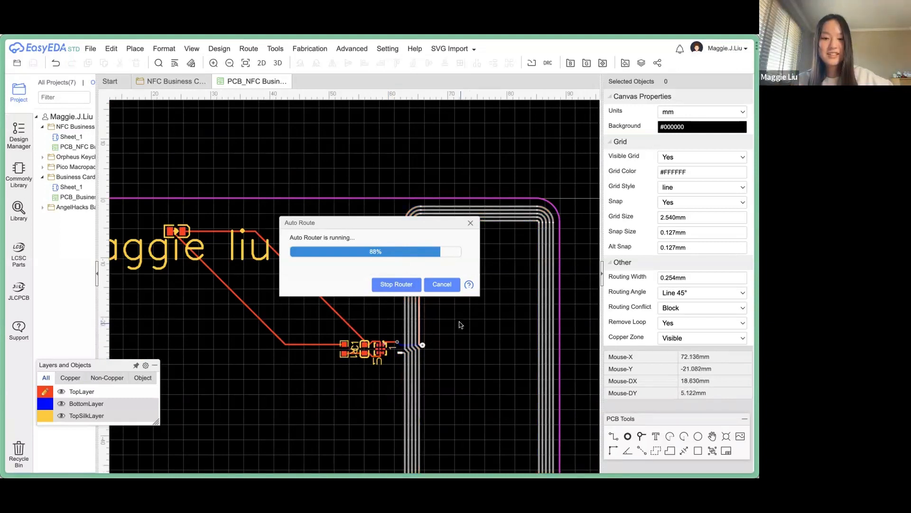
click(391, 285)
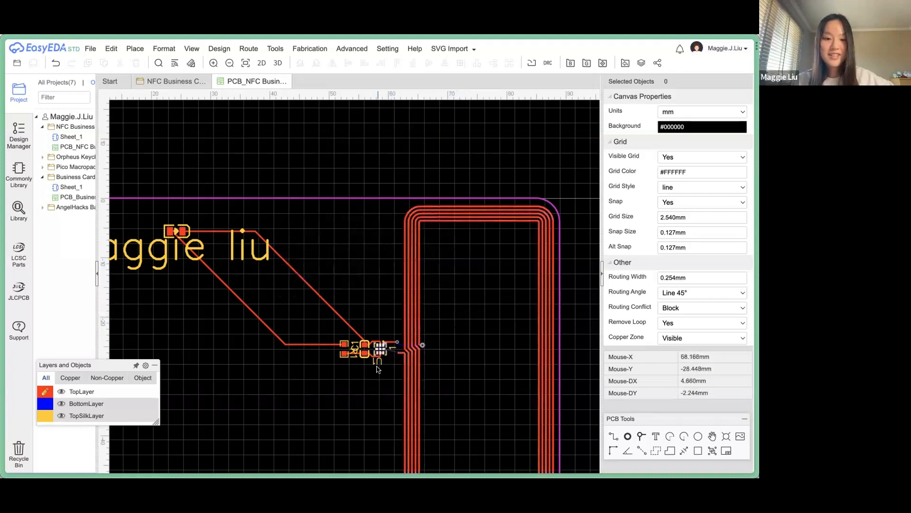
Draw a short trial track near pad U1_8, then undo it.
scroll(377, 369, up, 1)
scroll(378, 369, up, 2)
right_click(423, 303)
key(Escape)
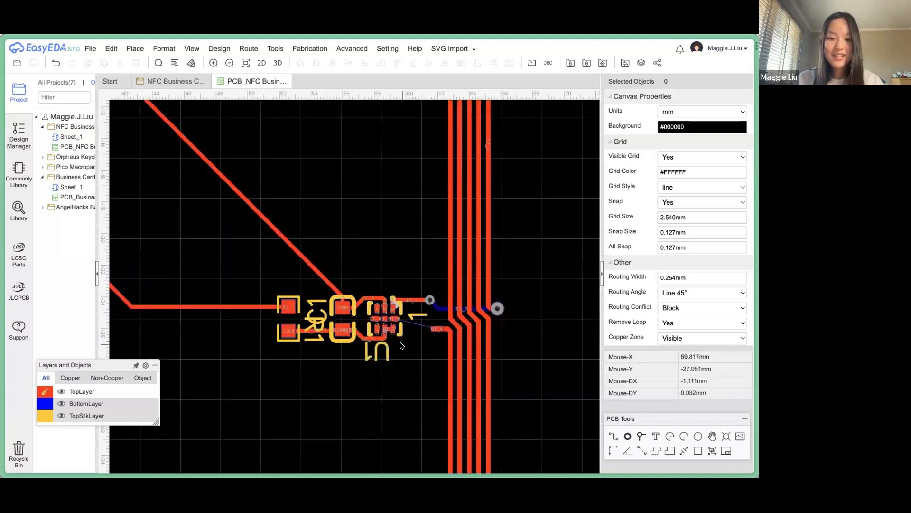
scroll(419, 328, up, 2)
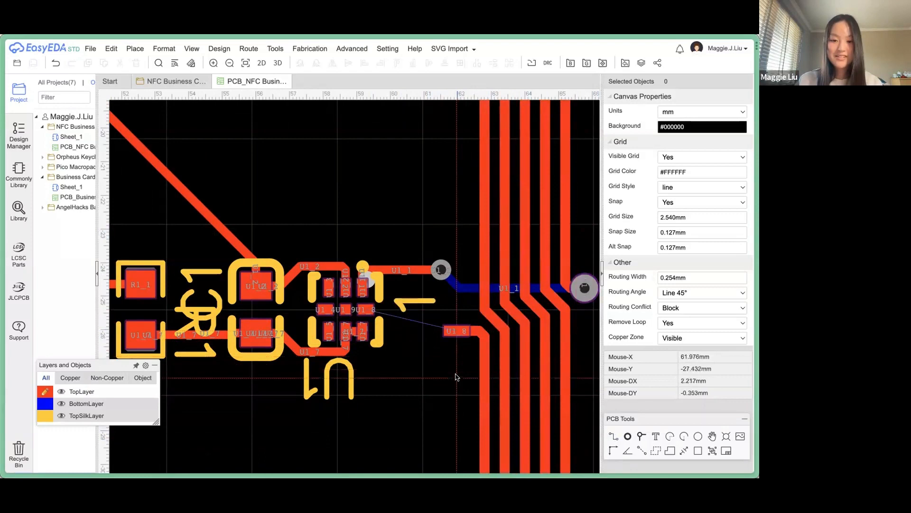
click(456, 374)
click(407, 374)
key(Escape)
drag(432, 374, 432, 328)
click(419, 374)
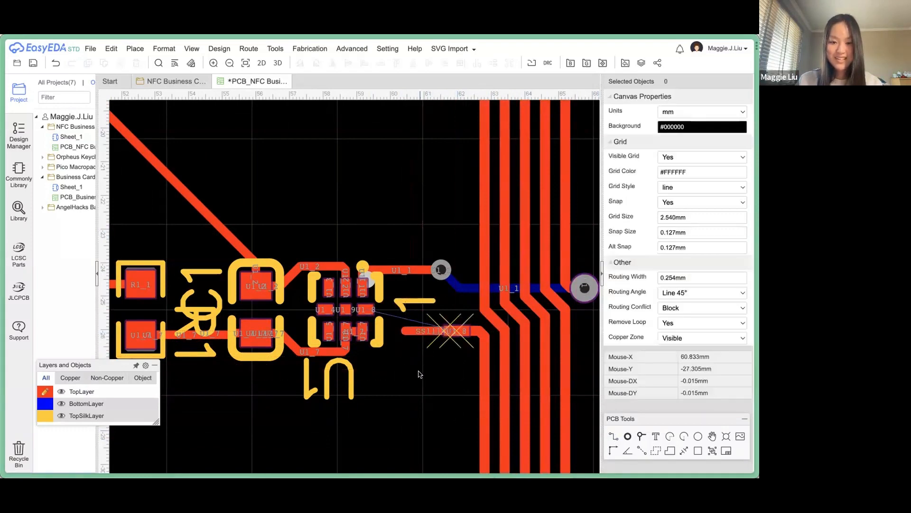
scroll(406, 341, up, 4)
key(ctrl+z)
key(ctrl+z)
Route a track with a 45° bend from the S$1121 track end to pad U1_8.
key(w)
click(515, 353)
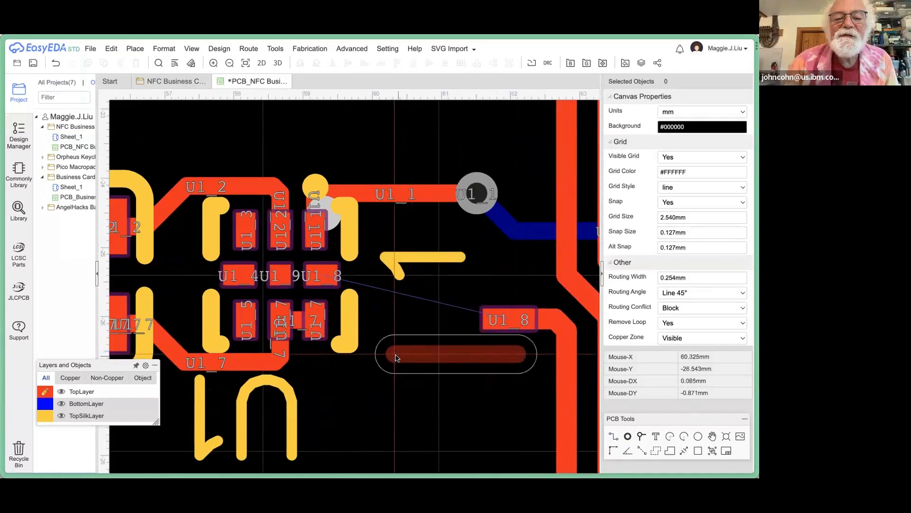
click(429, 355)
key(Escape)
drag(453, 354, 443, 319)
click(482, 384)
click(610, 437)
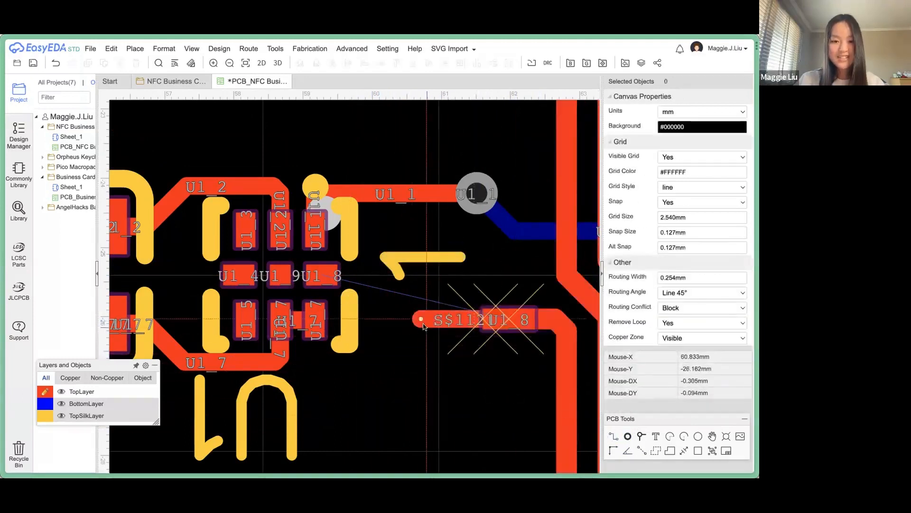
click(419, 319)
click(373, 274)
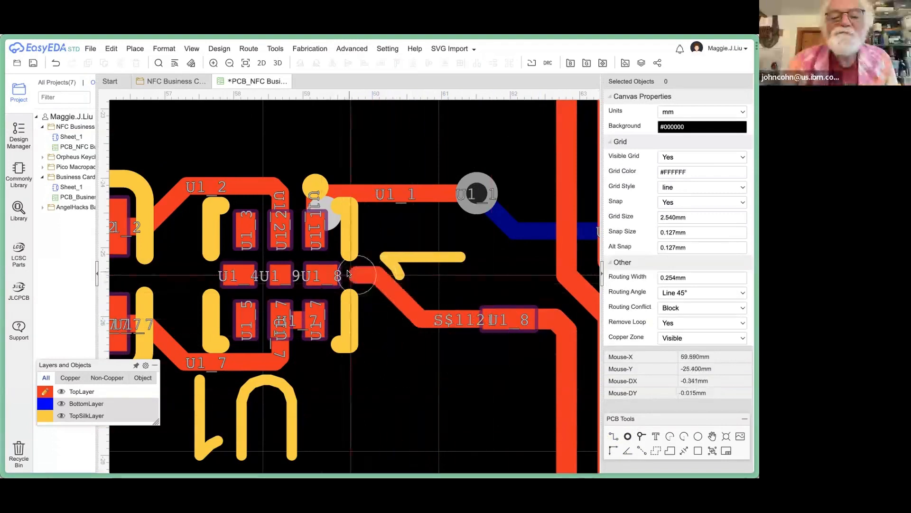
click(327, 274)
click(318, 274)
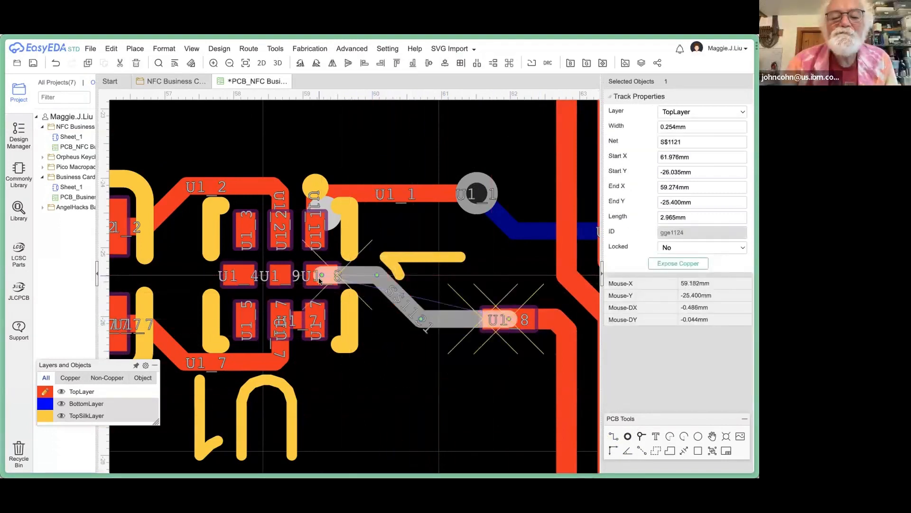
click(409, 378)
Check the U1_8 net on the pad, new track and antenna, then save the board.
scroll(411, 382, down, 2)
scroll(411, 382, down, 2)
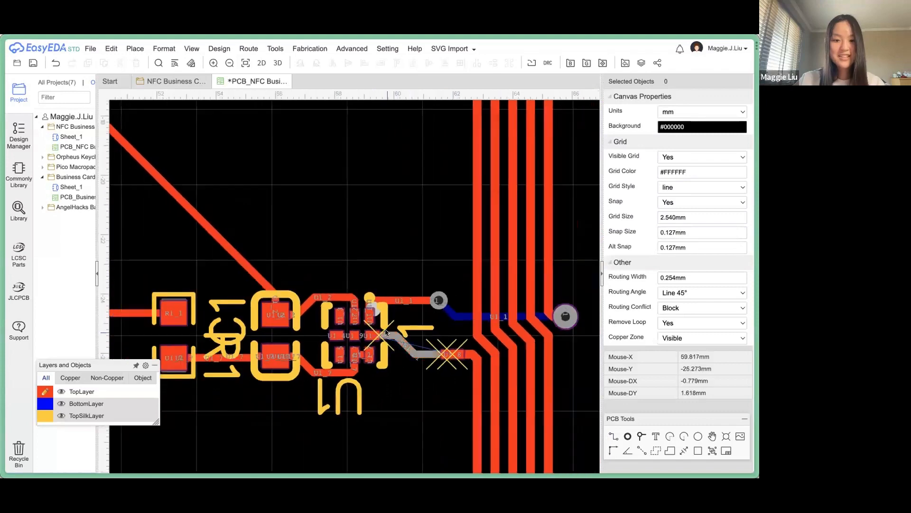
scroll(377, 344, down, 3)
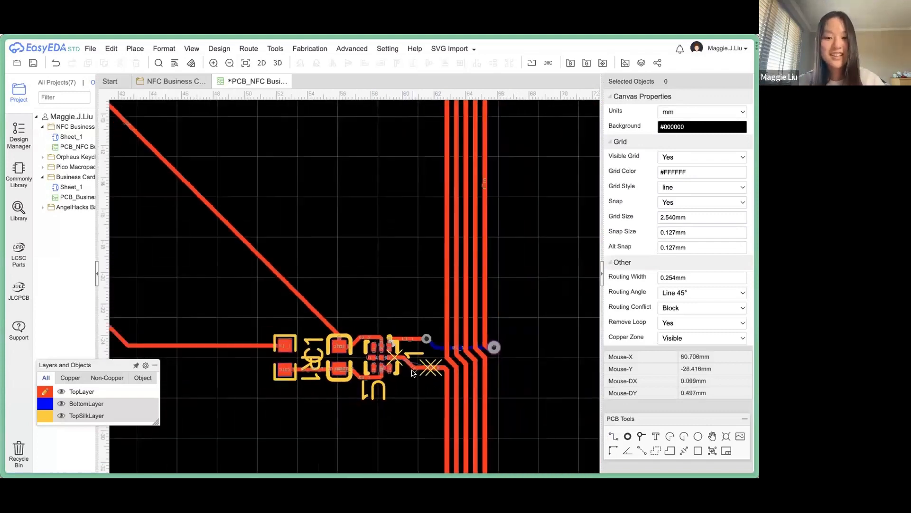
scroll(394, 361, up, 5)
click(382, 348)
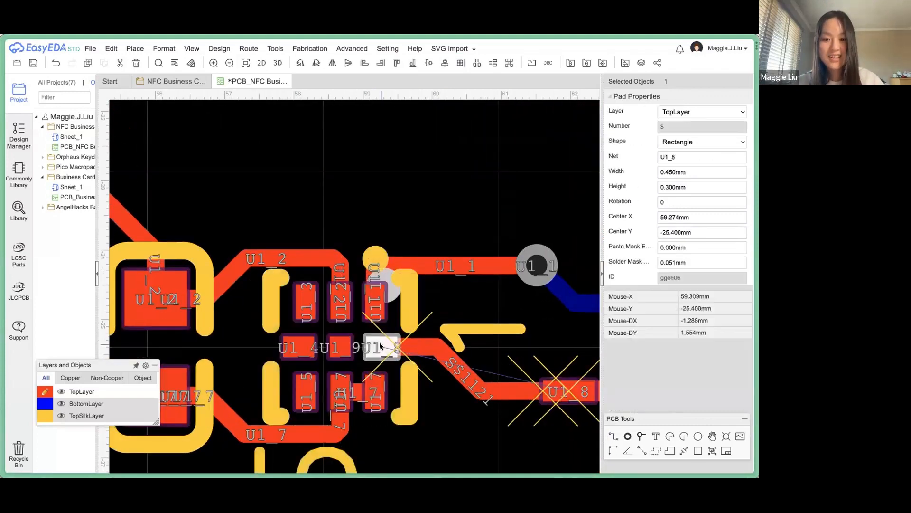
click(569, 394)
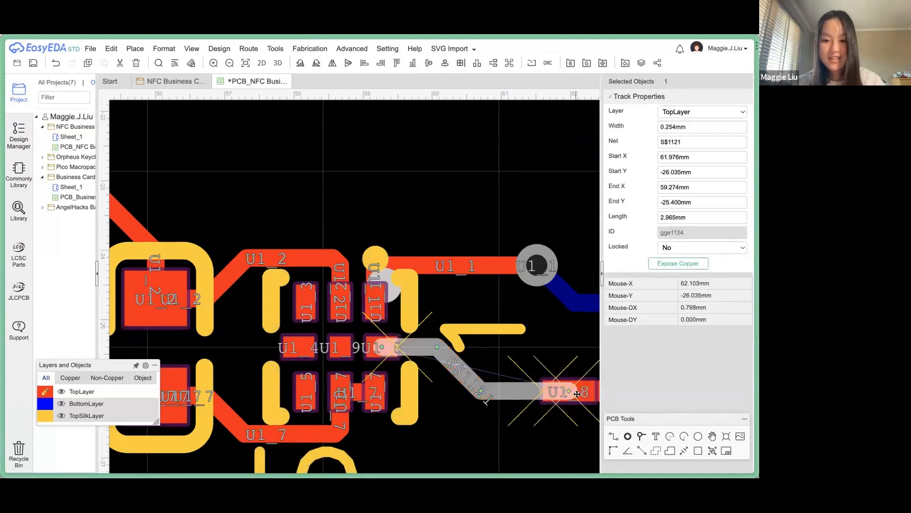
click(488, 434)
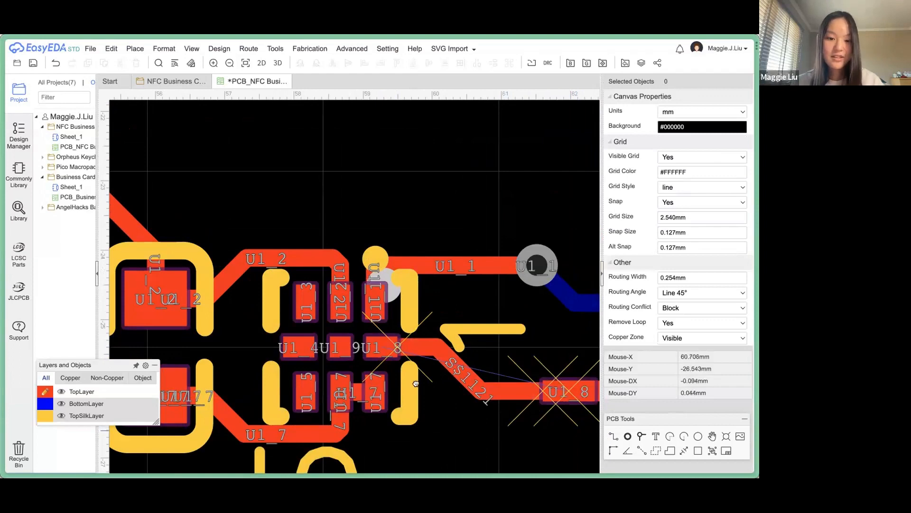
right_drag(416, 383, 332, 328)
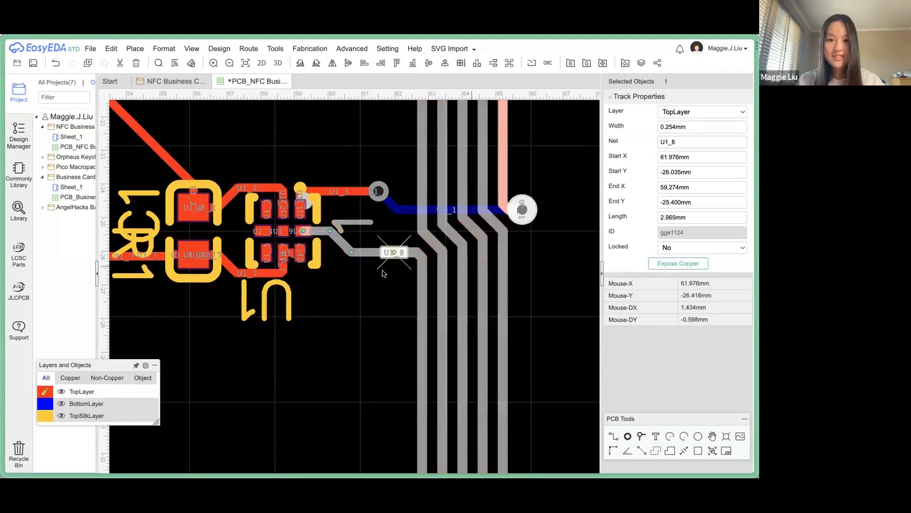
click(377, 277)
click(379, 318)
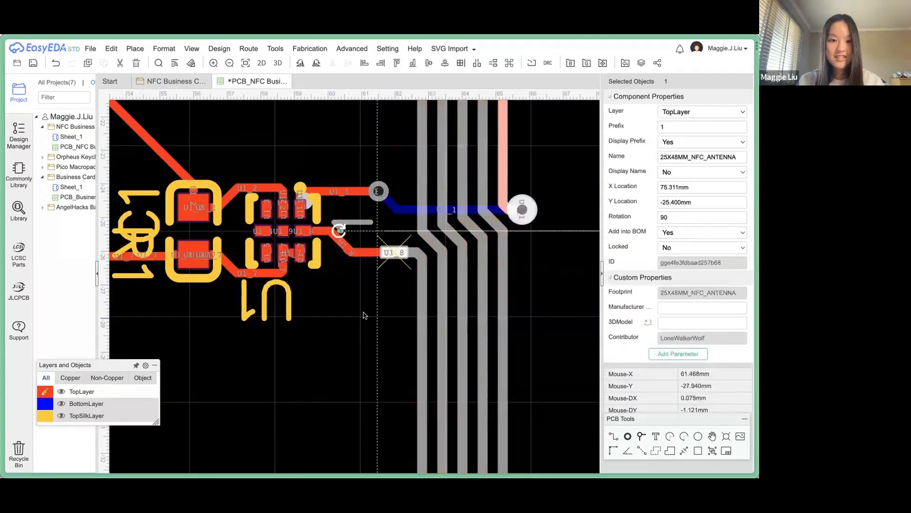
click(365, 315)
scroll(364, 327, down, 2)
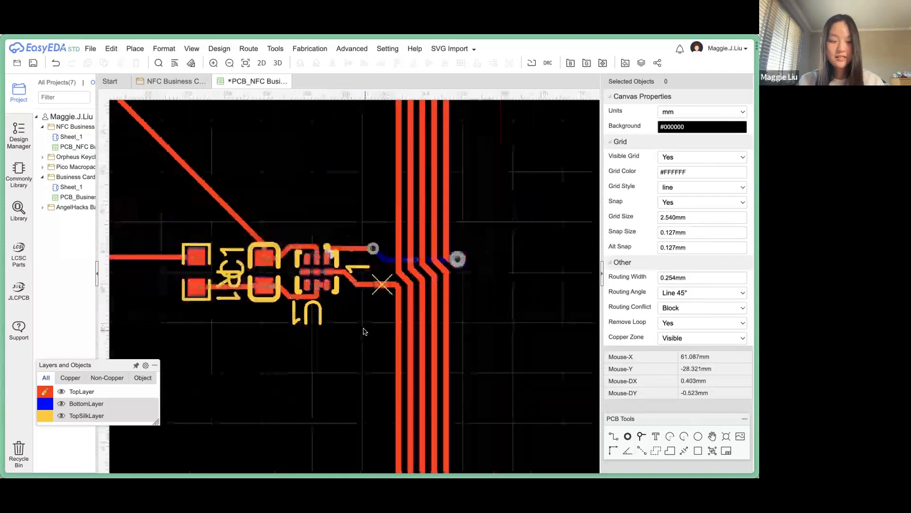
scroll(364, 331, down, 2)
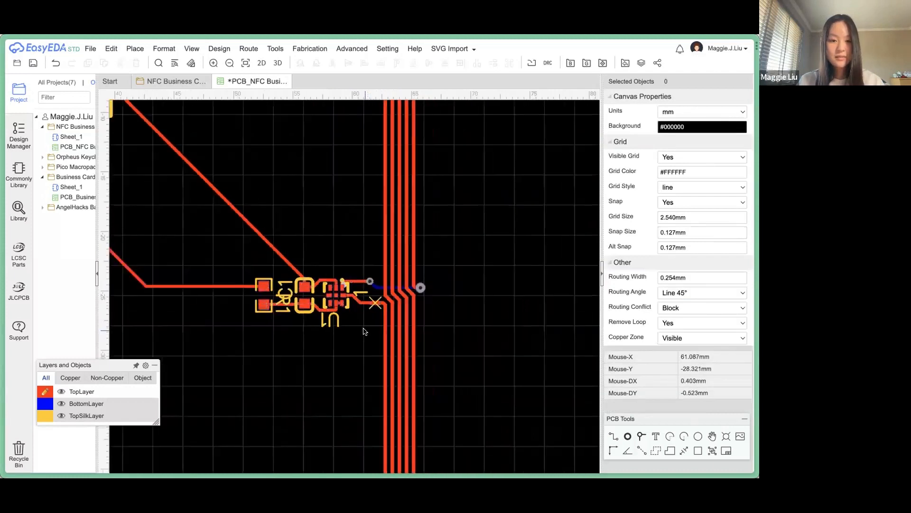
scroll(365, 331, up, 2)
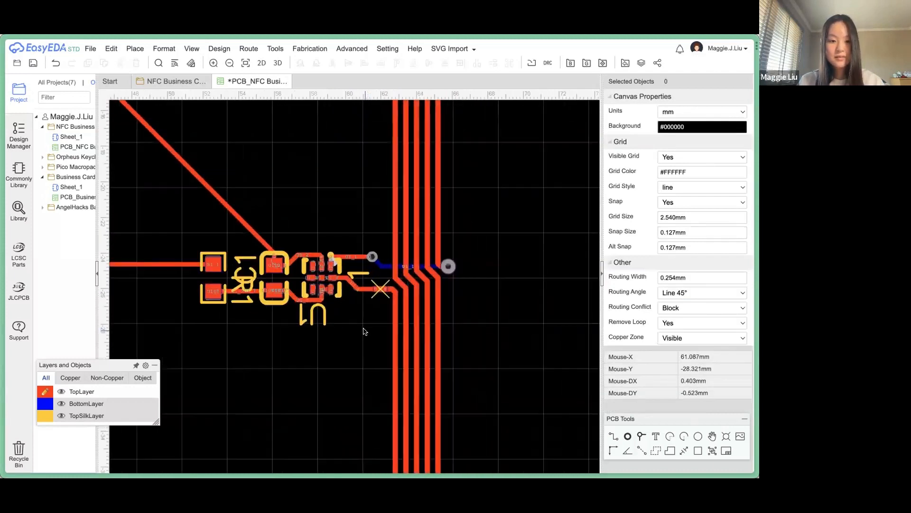
key(ctrl+s)
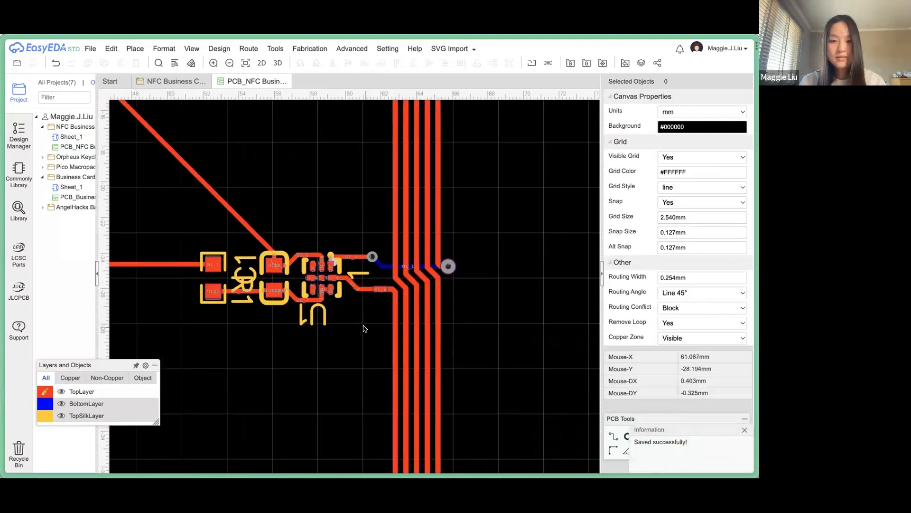
right_drag(364, 328, 457, 335)
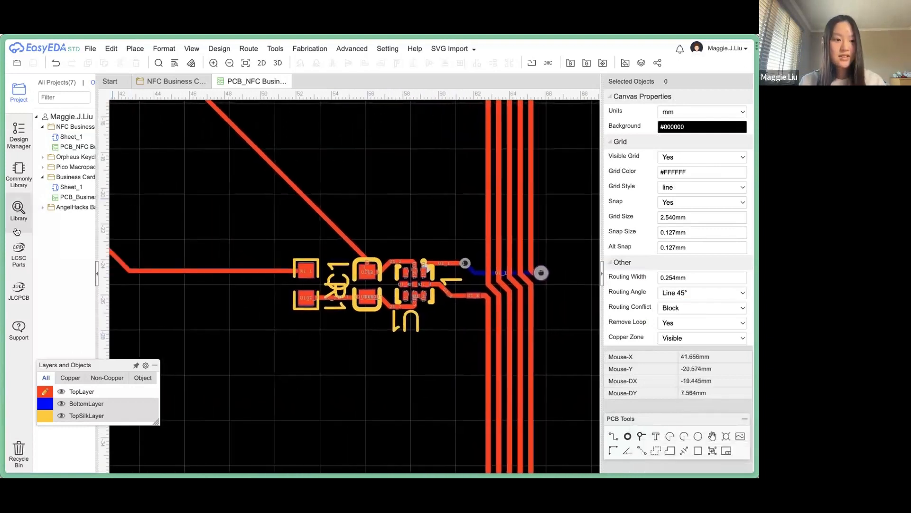
Refresh DRC Errors in Design Manager and jump to the Via Drill Diameter error.
click(17, 139)
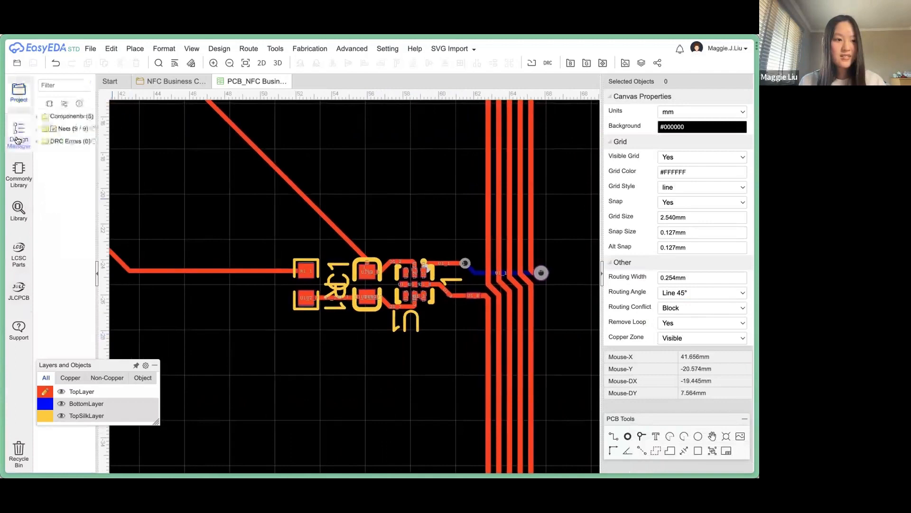
click(93, 141)
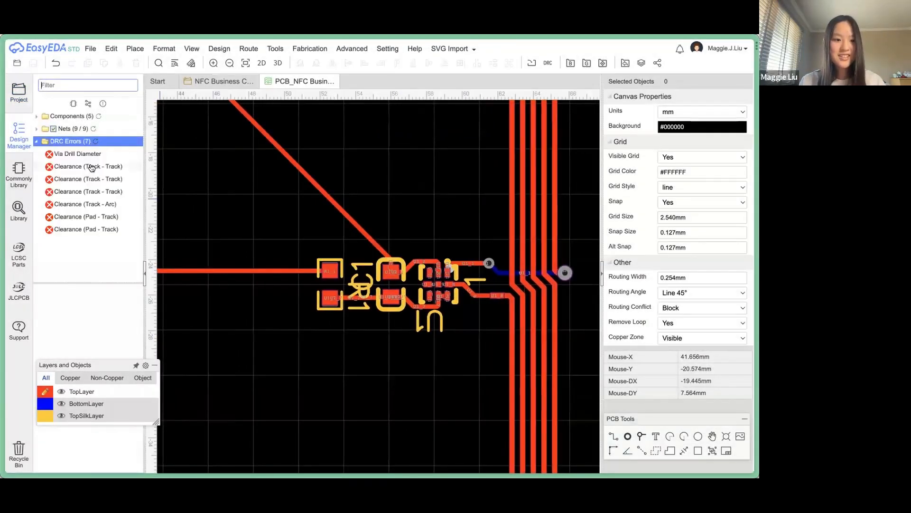
click(92, 167)
click(89, 154)
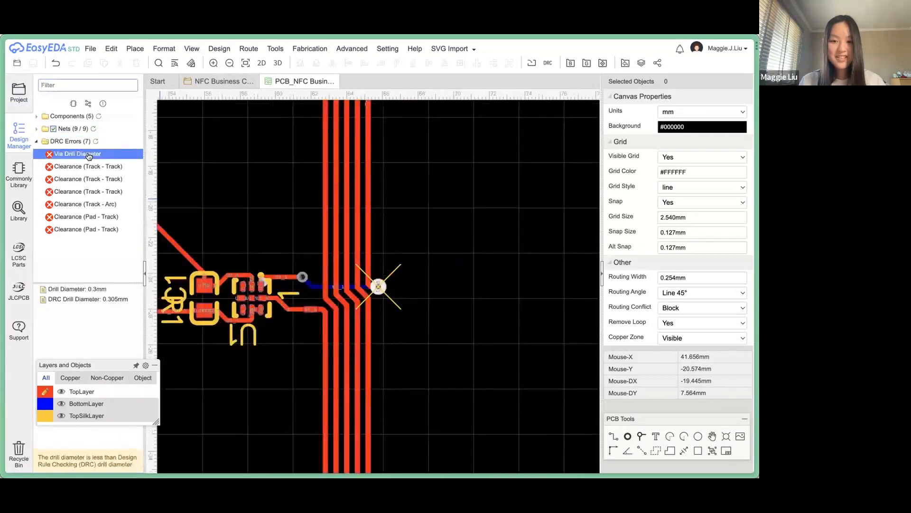
Set the antenna pad's Hole(D) to 0.305 mm and re-run the design rule check.
click(379, 287)
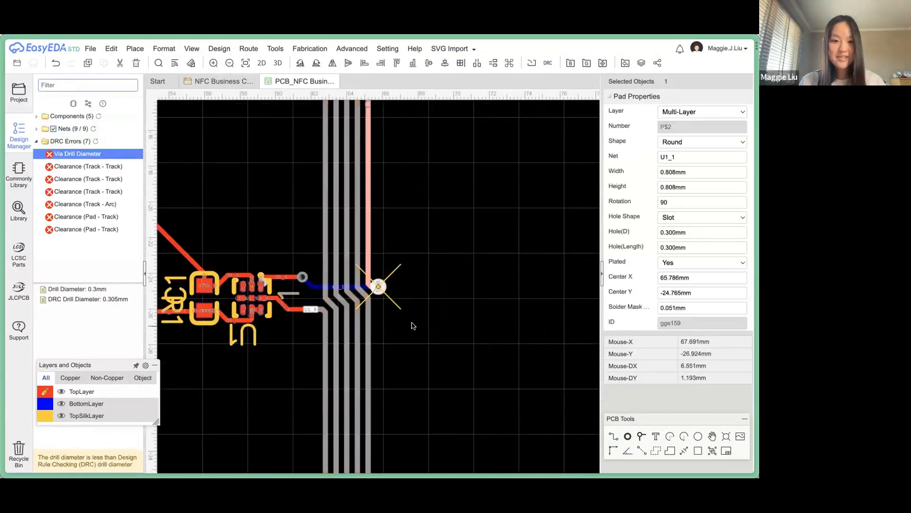
click(379, 287)
click(379, 287)
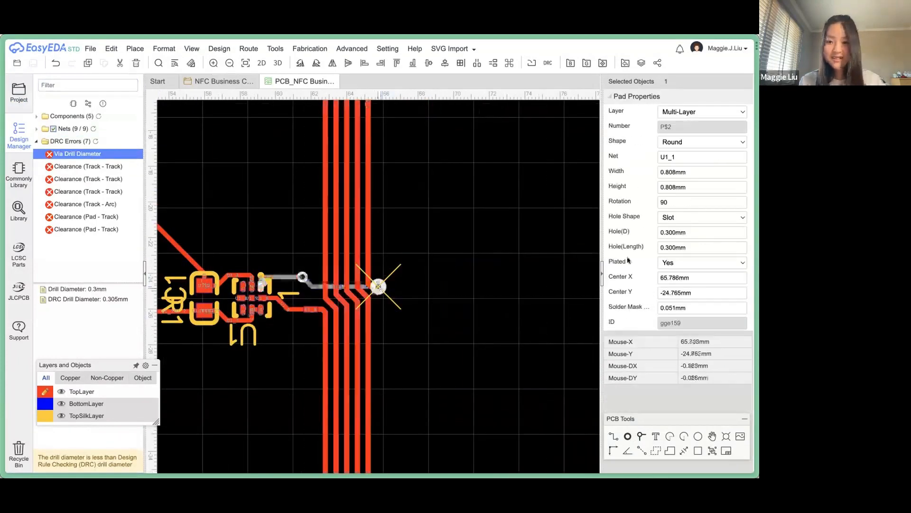
click(706, 249)
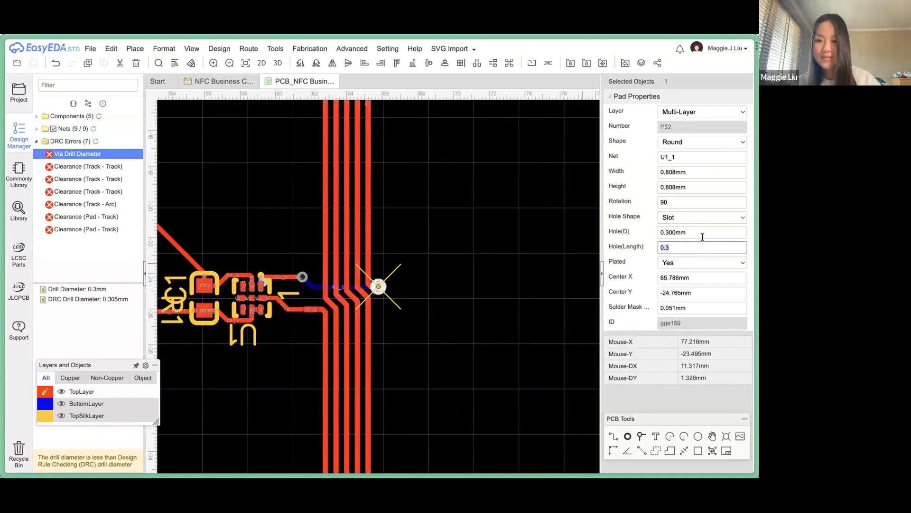
click(697, 233)
text(05)
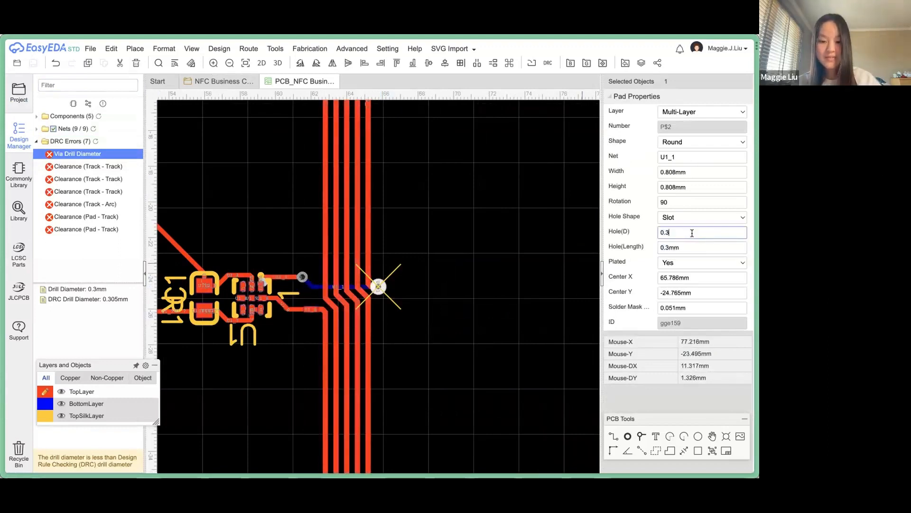
key(Return)
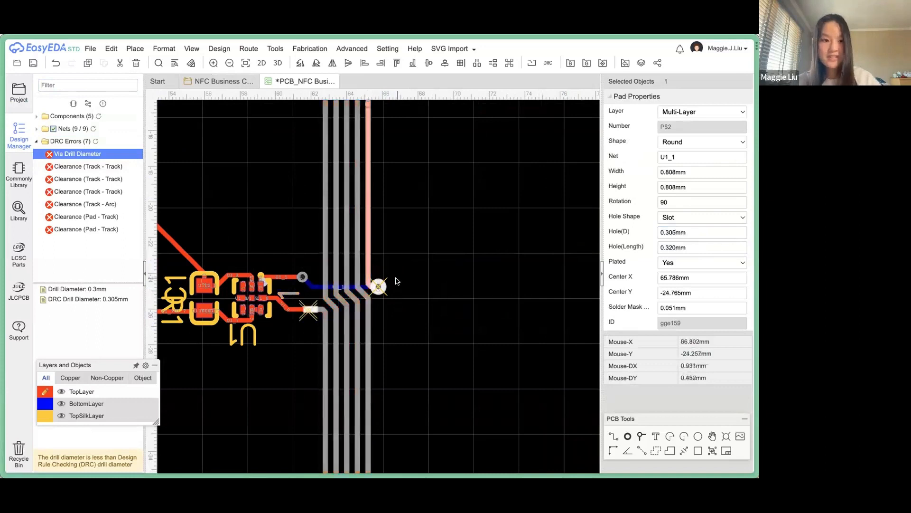
click(95, 141)
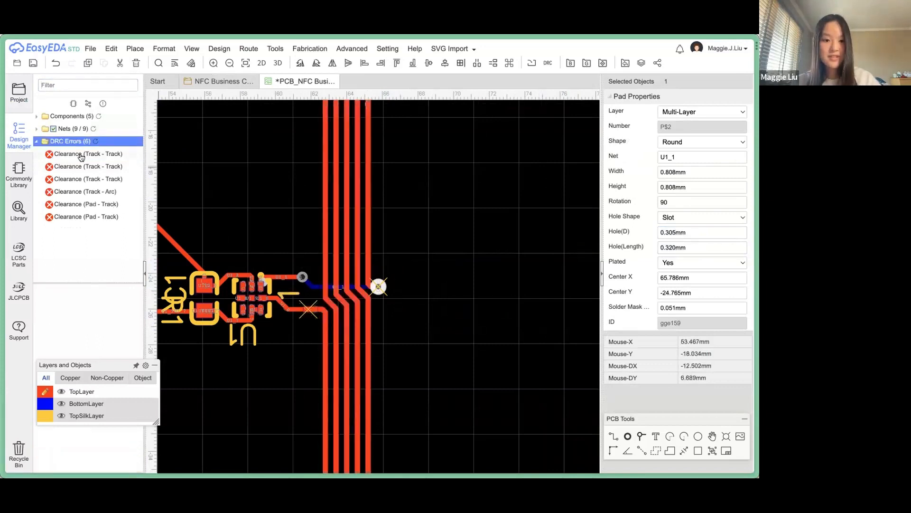
Inspect each track–track, track–arc and pad–track clearance error, including the one at pad U1_8.
click(81, 154)
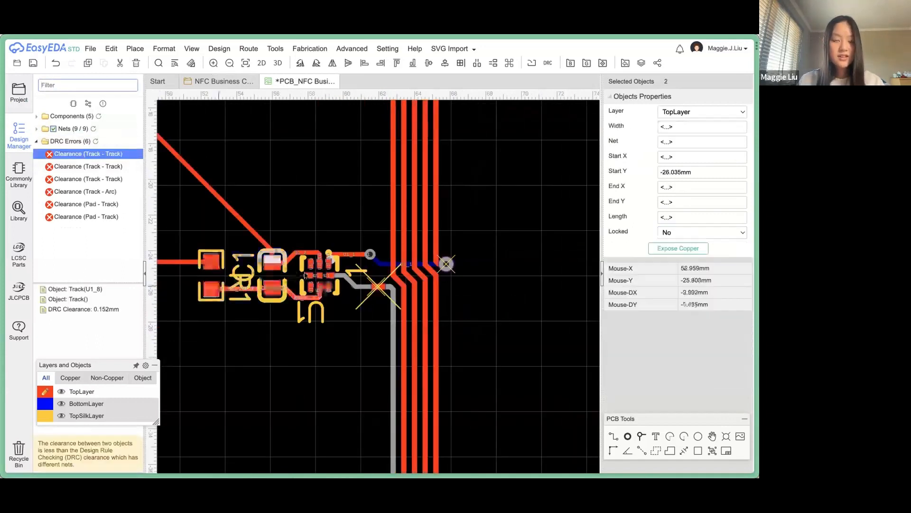
scroll(379, 288, up, 1)
scroll(384, 291, up, 3)
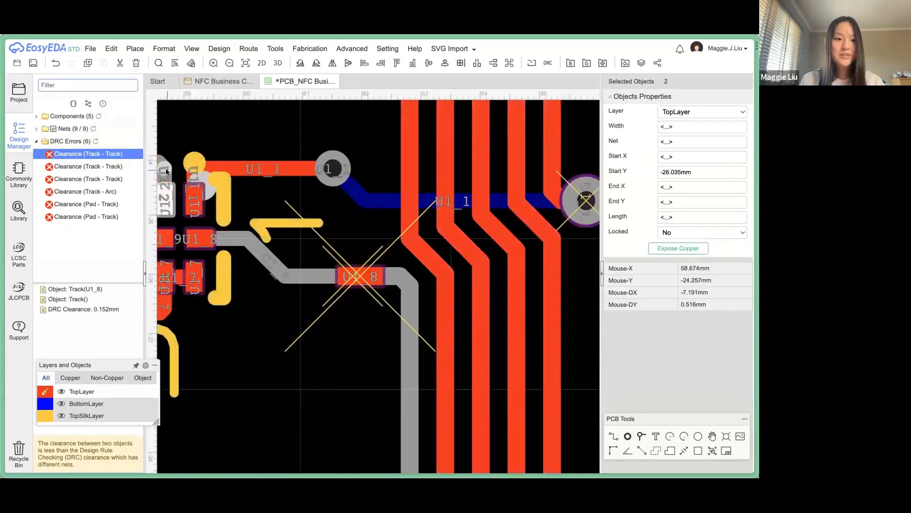
click(125, 169)
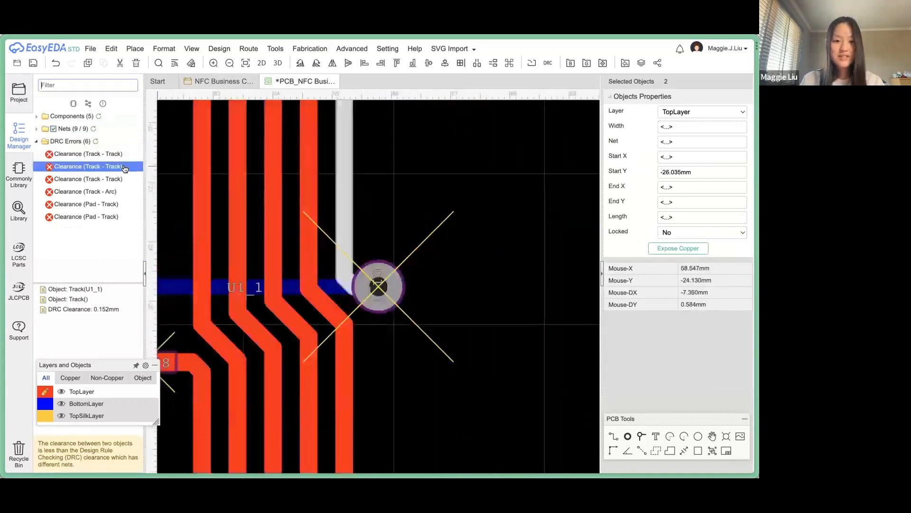
click(117, 179)
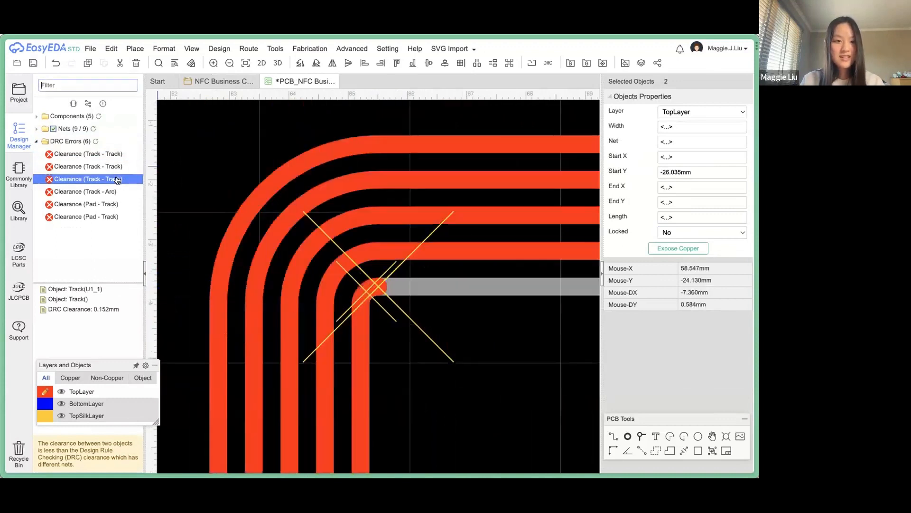
click(115, 193)
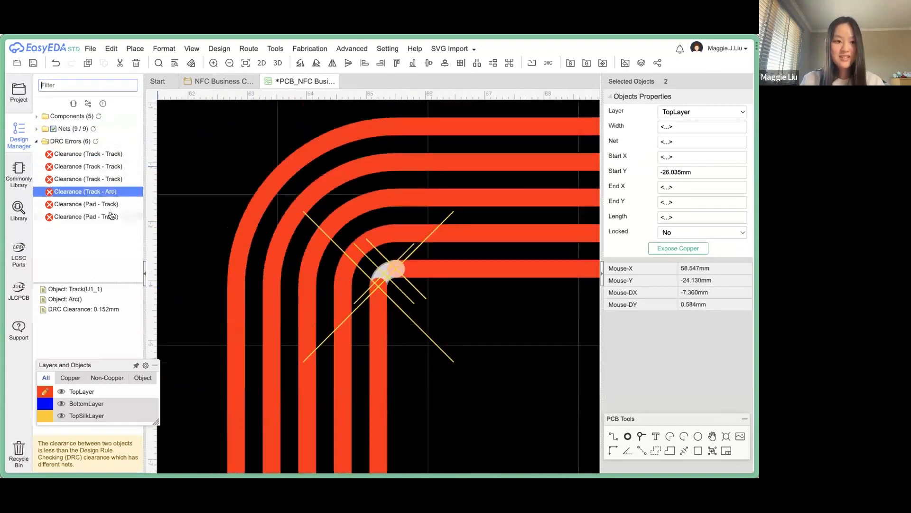
click(112, 216)
click(108, 204)
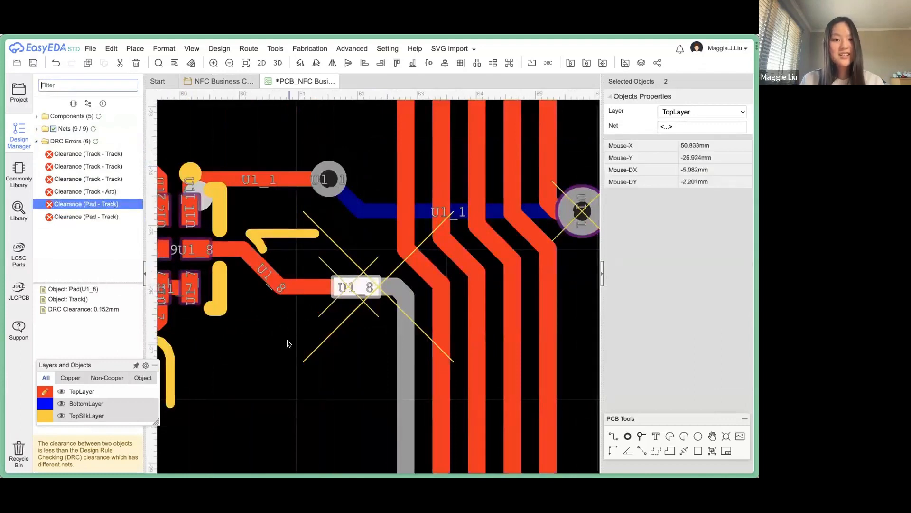
scroll(288, 344, down, 5)
click(426, 344)
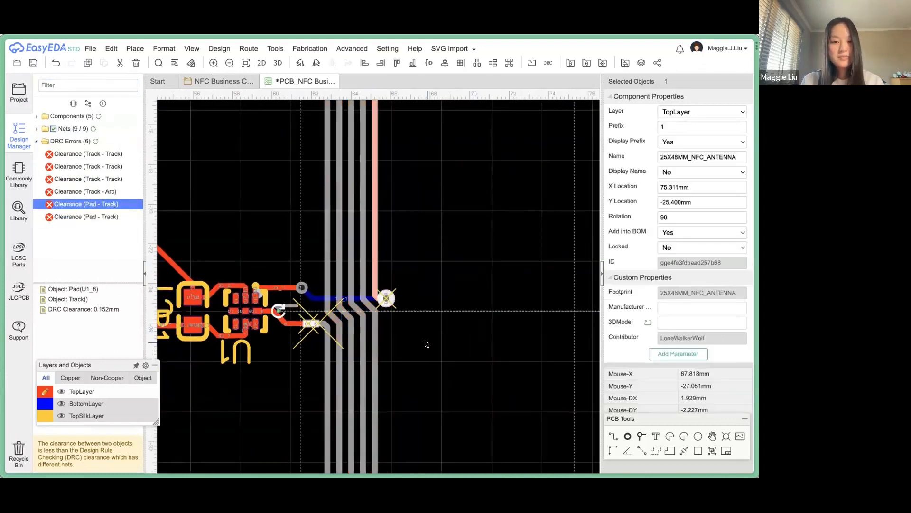
scroll(426, 344, down, 4)
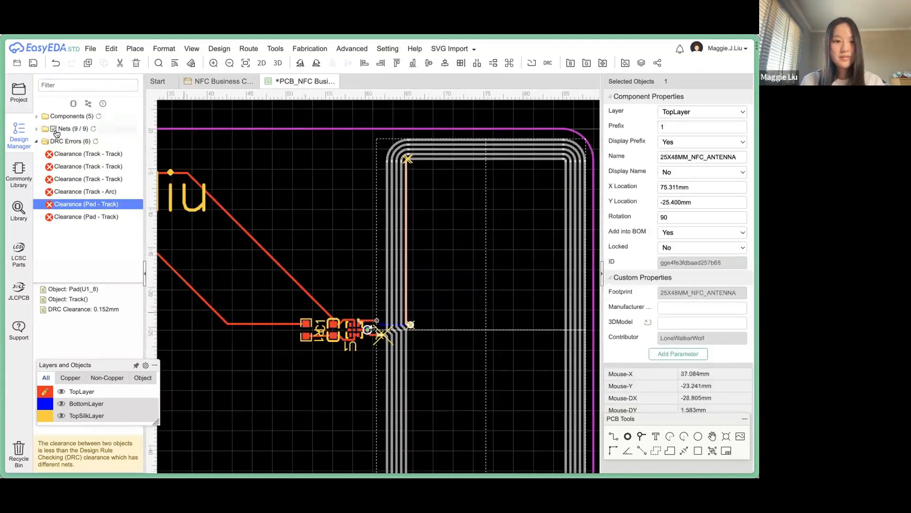
Collapse the error list and zoom in on the first track–track clearance error beside U1.
click(37, 141)
click(303, 153)
scroll(303, 152, down, 4)
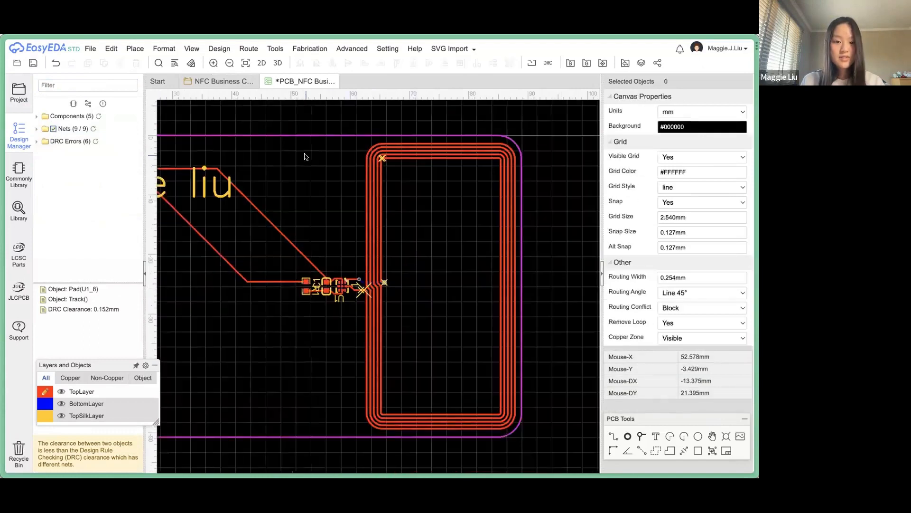
scroll(382, 277, up, 6)
click(374, 289)
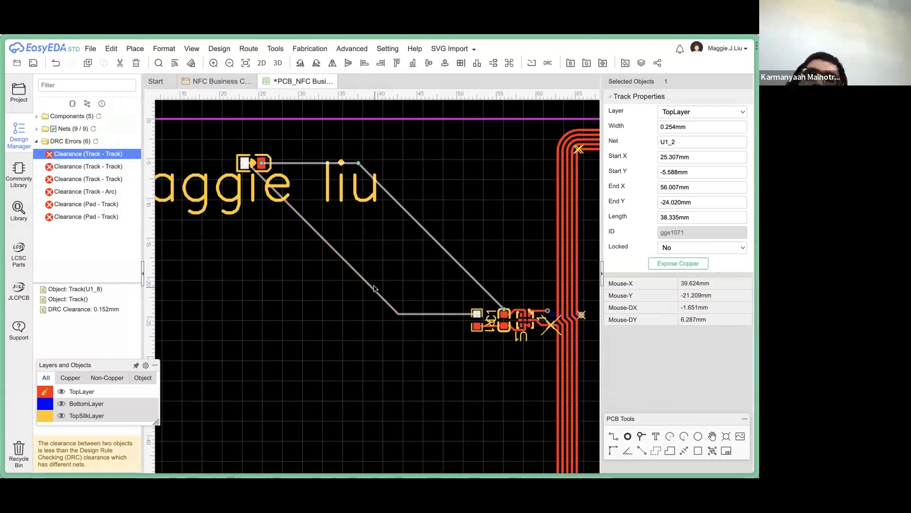
scroll(358, 384, down, 1)
scroll(357, 385, down, 1)
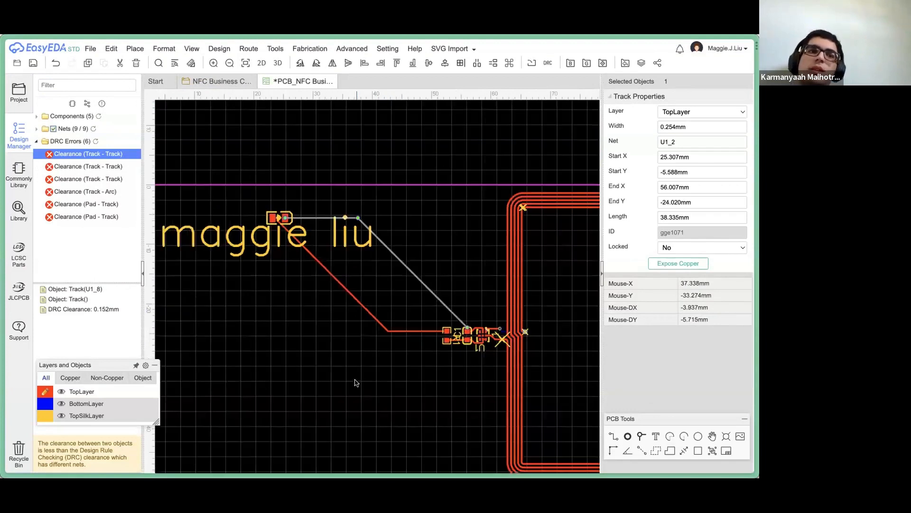
scroll(493, 355, up, 5)
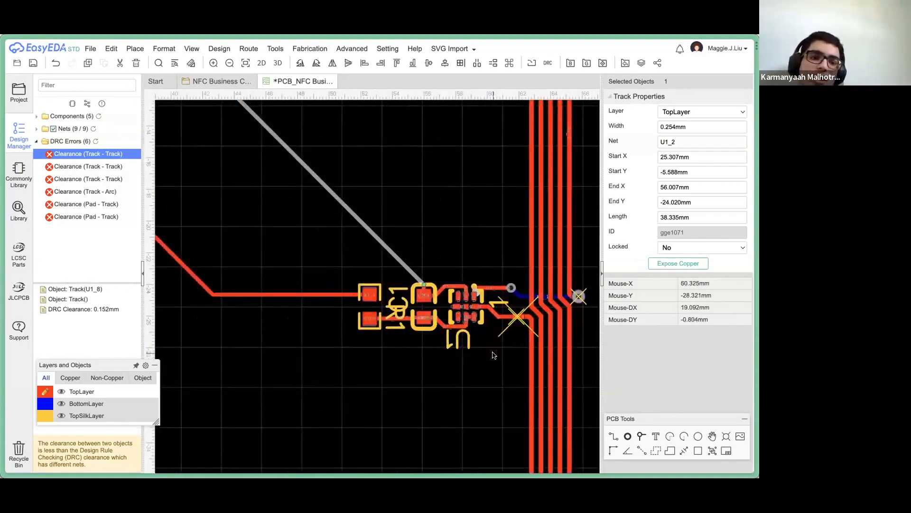
scroll(521, 326, up, 1)
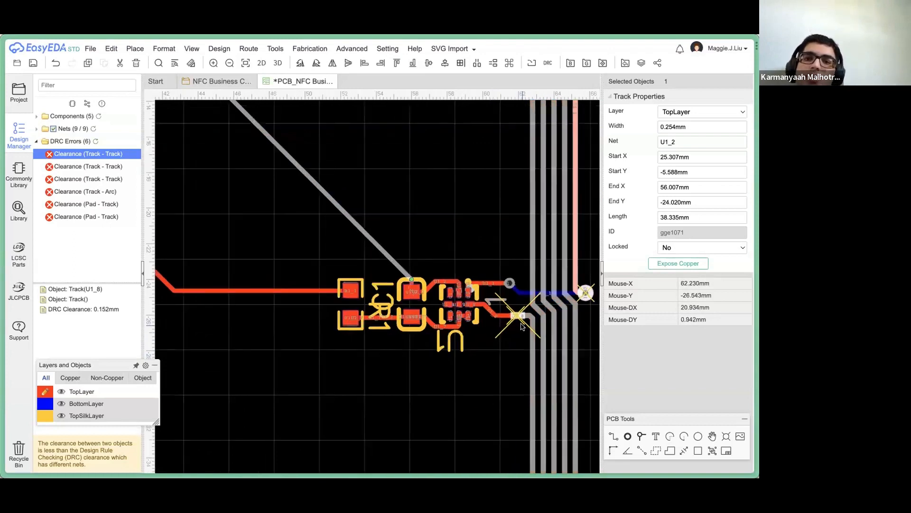
scroll(521, 326, up, 3)
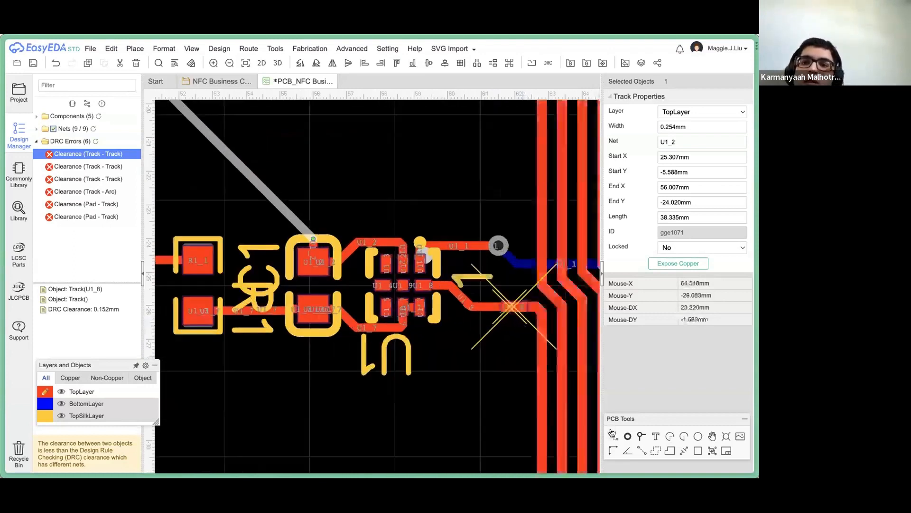
Set Routing Conflict to Ignore, then delete and re-route the U1_8 track to the pad.
click(611, 437)
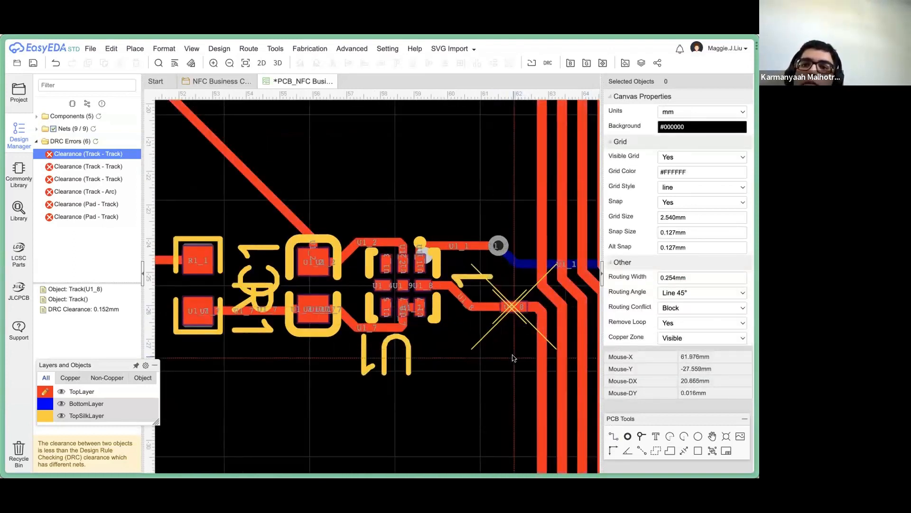
click(682, 308)
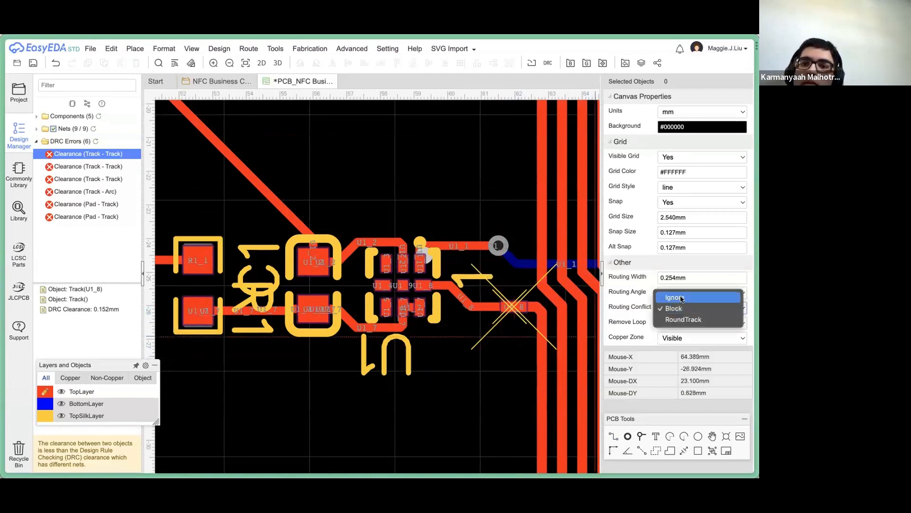
click(675, 297)
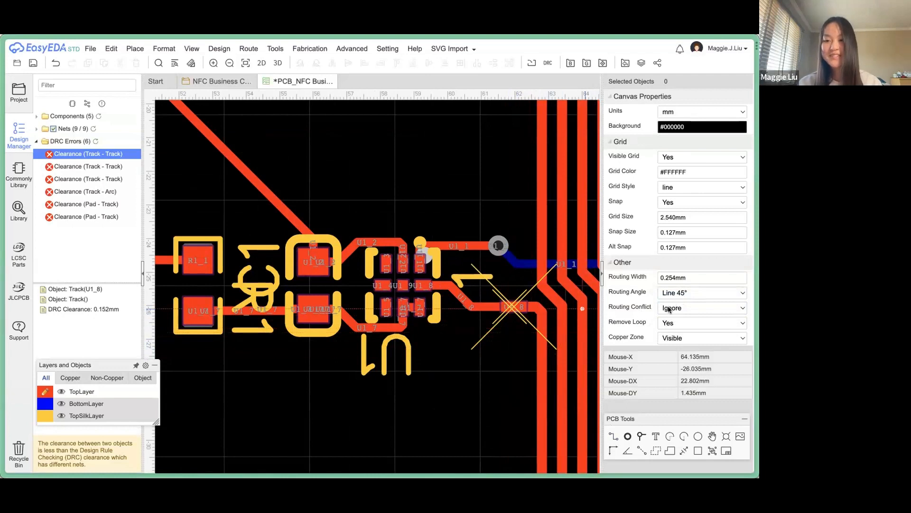
right_click(465, 347)
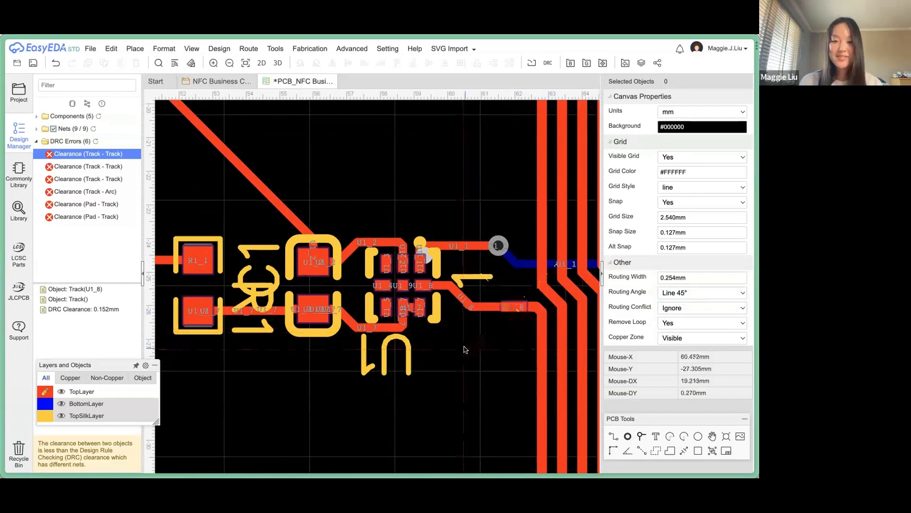
click(474, 304)
key(Delete)
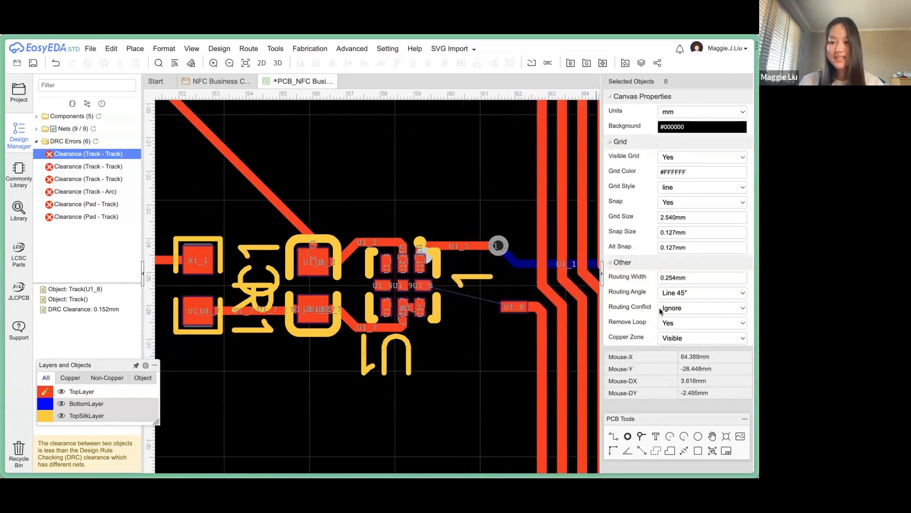
click(513, 309)
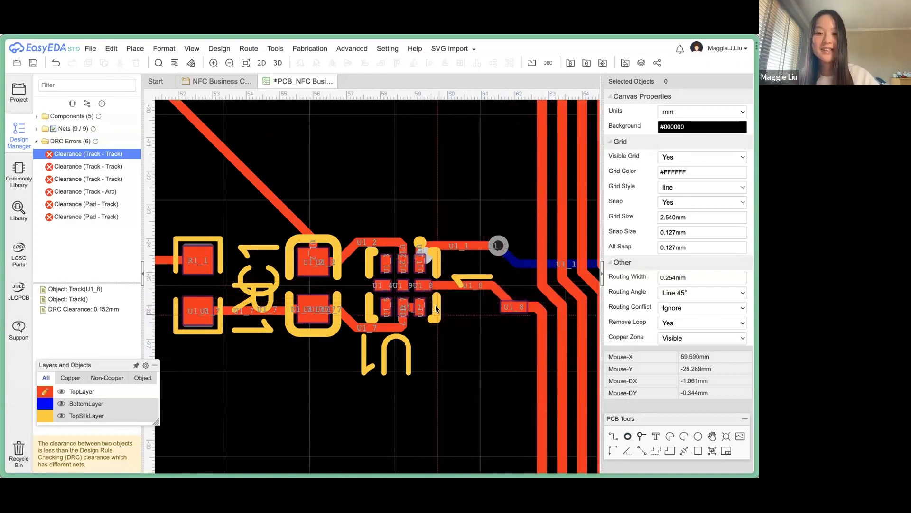
Set Routing Conflict back to Block and inspect the antenna around the rerouted track.
click(674, 308)
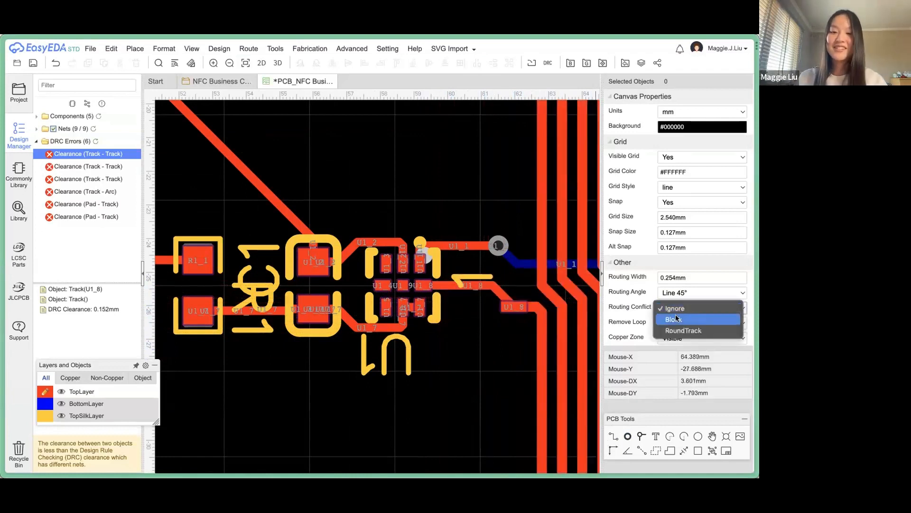
click(677, 319)
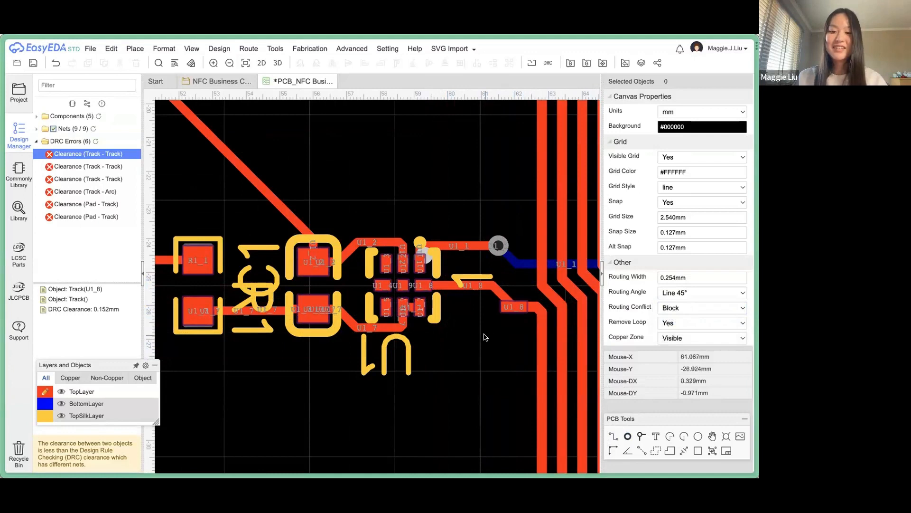
scroll(485, 337, down, 3)
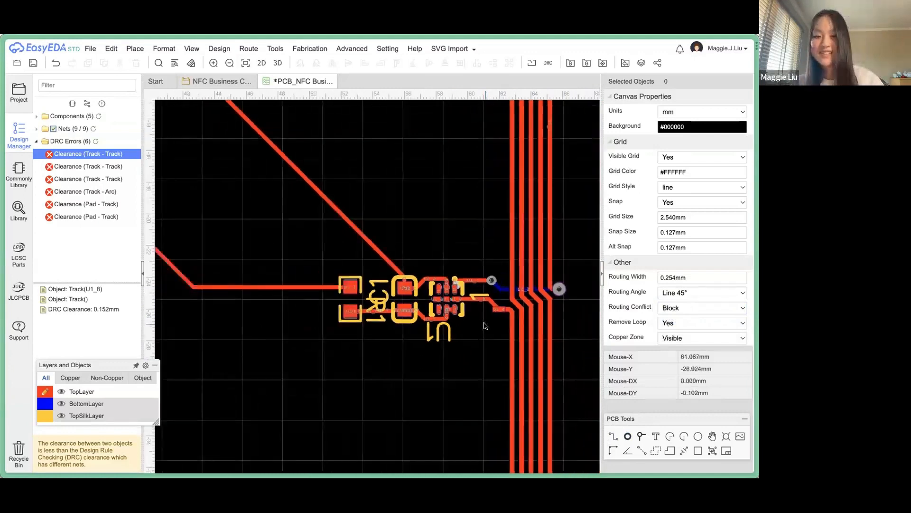
scroll(485, 325, down, 2)
scroll(483, 322, up, 6)
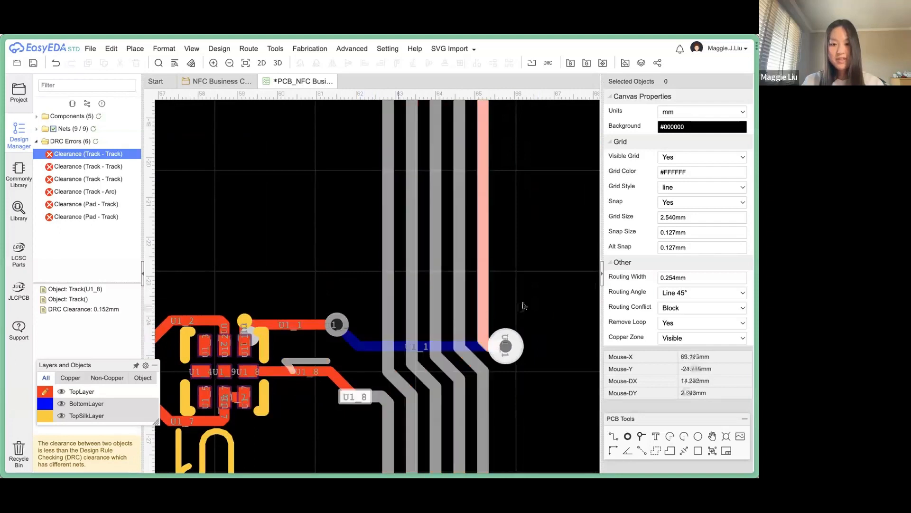
click(523, 302)
mouse_move(71, 285)
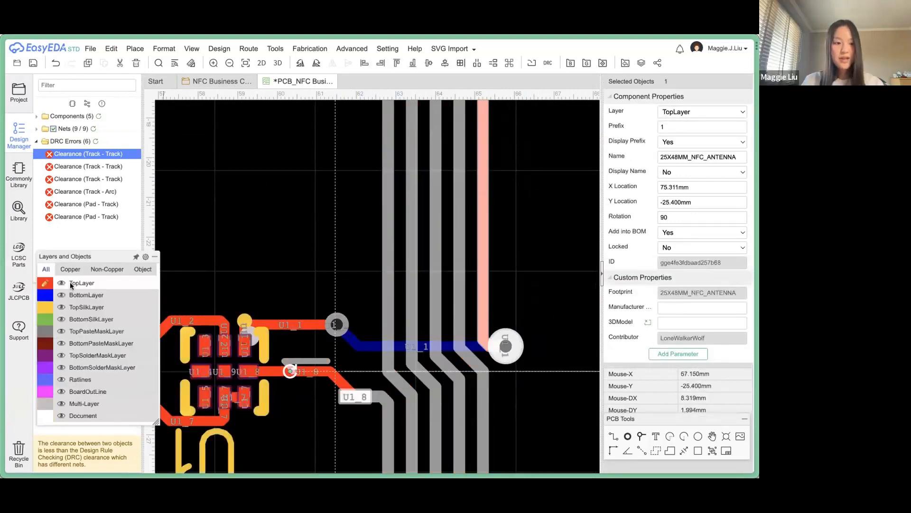
click(298, 259)
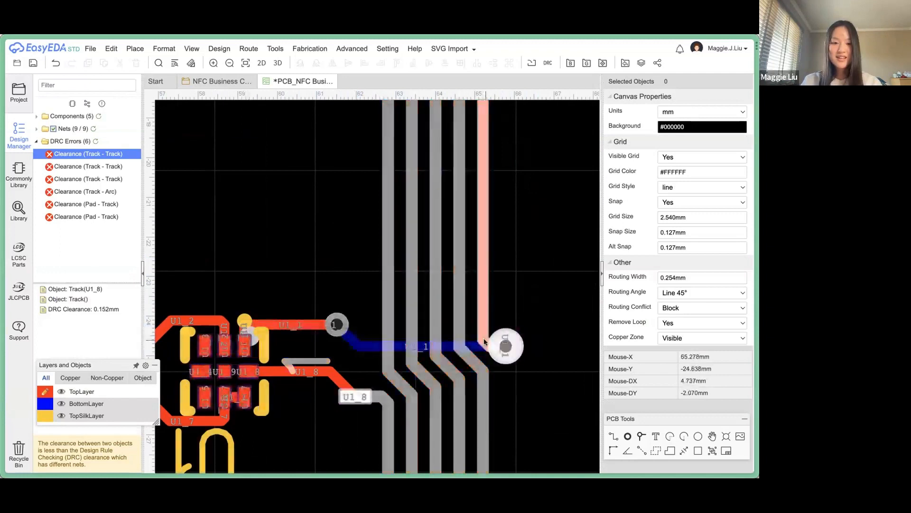
scroll(509, 341, down, 3)
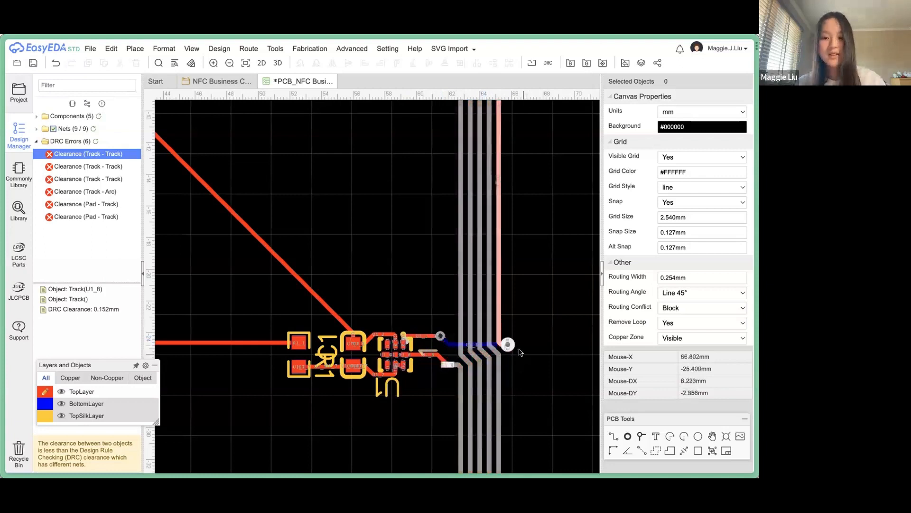
scroll(476, 272, down, 5)
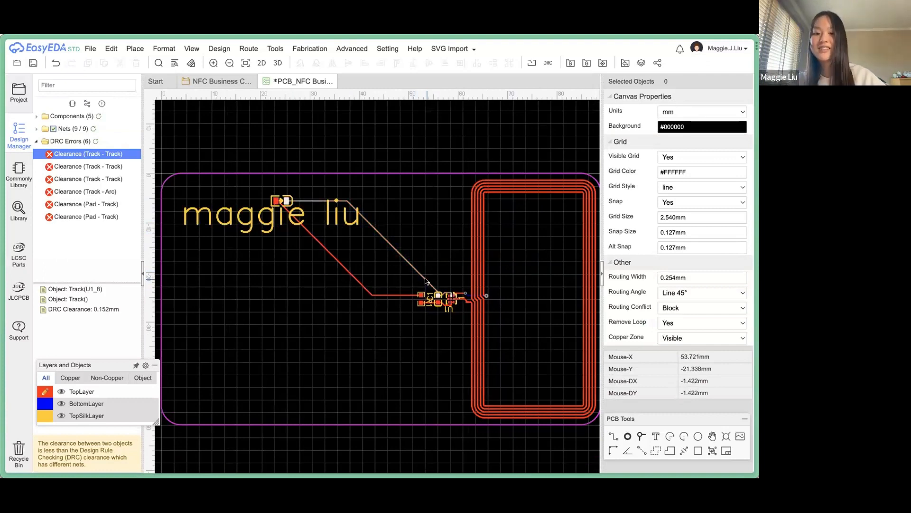
Glance at the File > Open options and pan around the saved PCB_NFC Business Card board.
scroll(425, 280, down, 1)
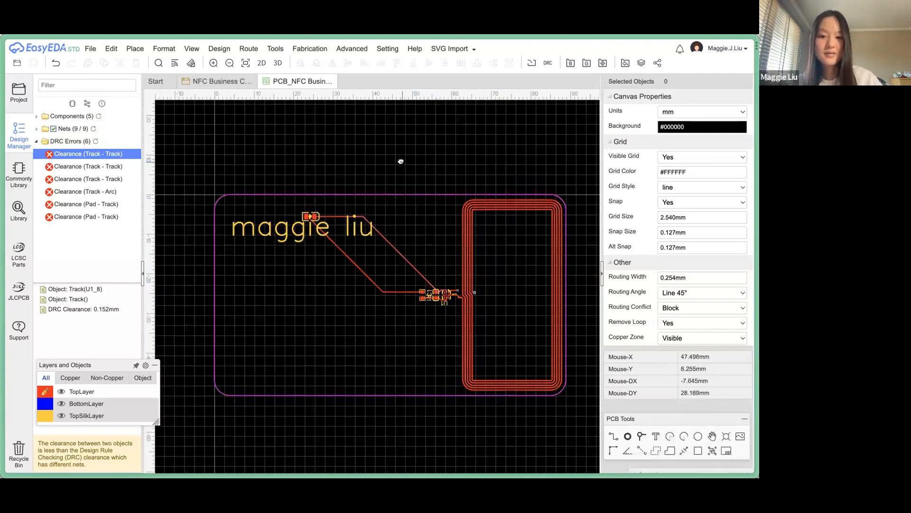
right_drag(401, 161, 403, 144)
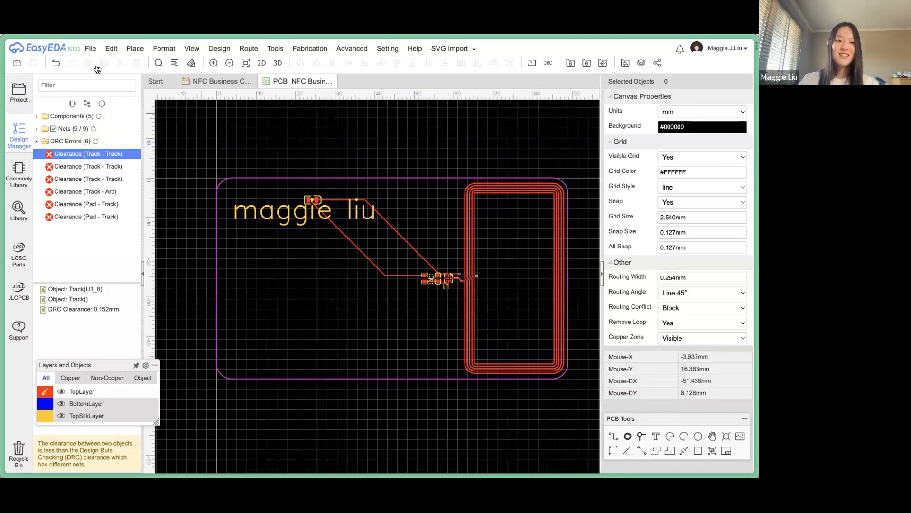
click(90, 48)
mouse_move(105, 72)
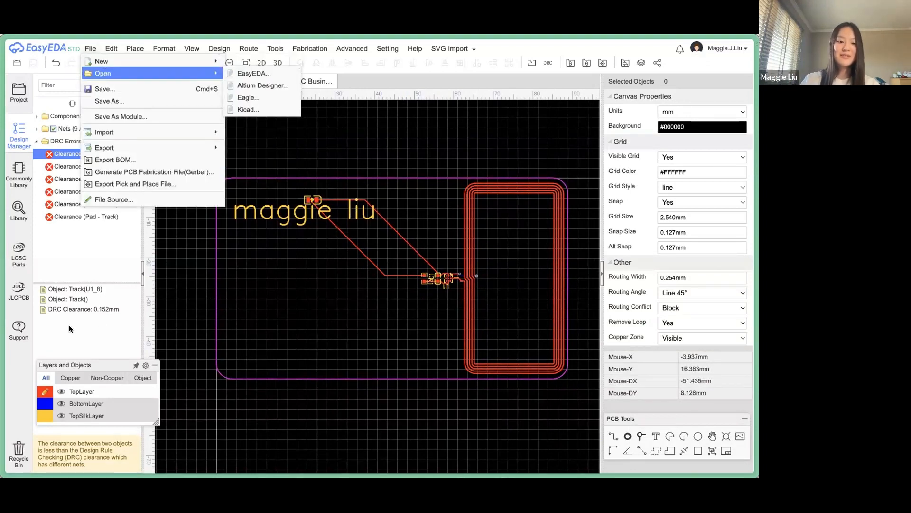
scroll(297, 157, down, 3)
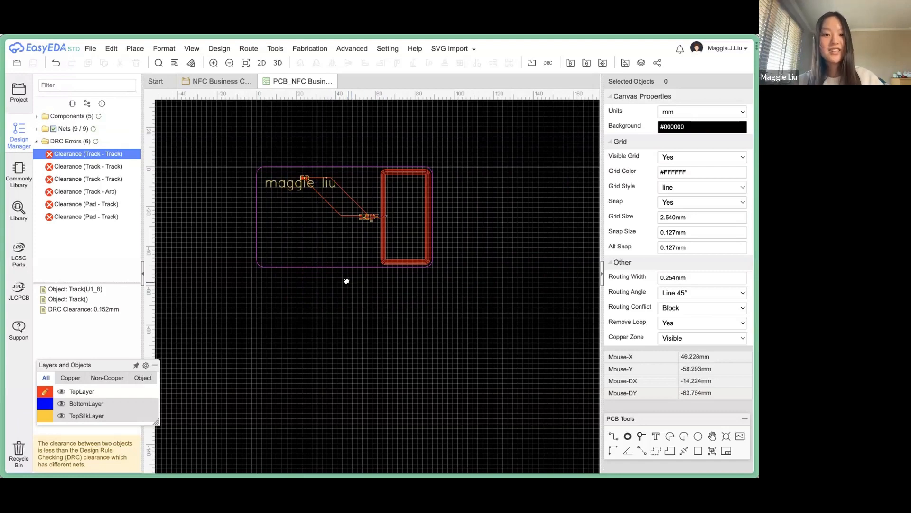
right_drag(347, 281, 347, 295)
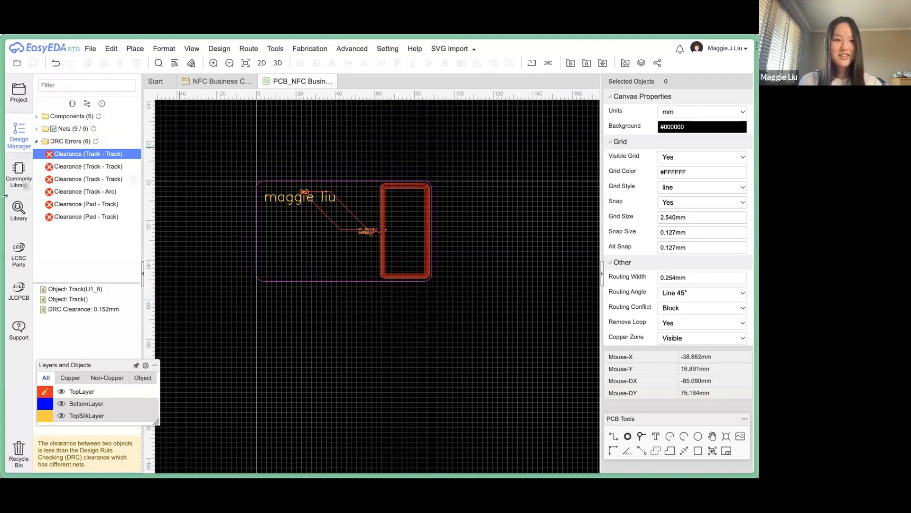
mouse_move(13, 196)
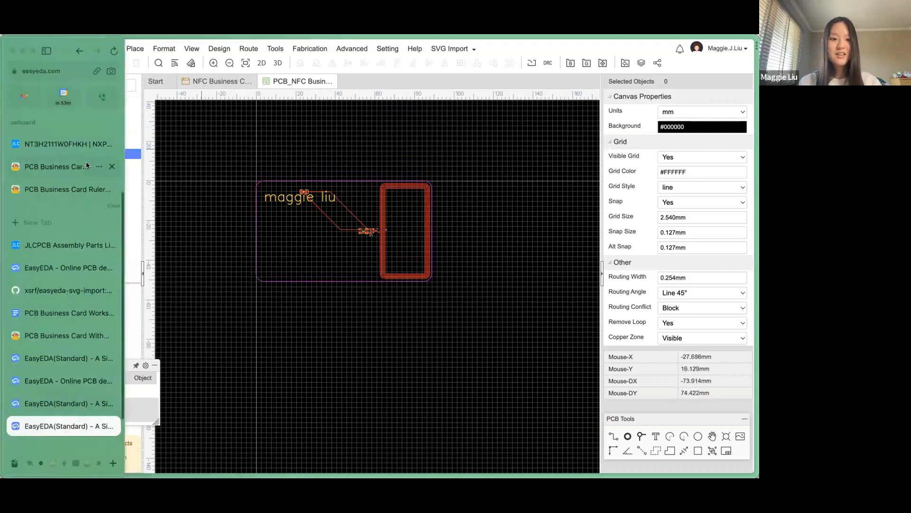
Look over the easyeda-svg-import GitHub repository page and copy its address.
mouse_move(16, 215)
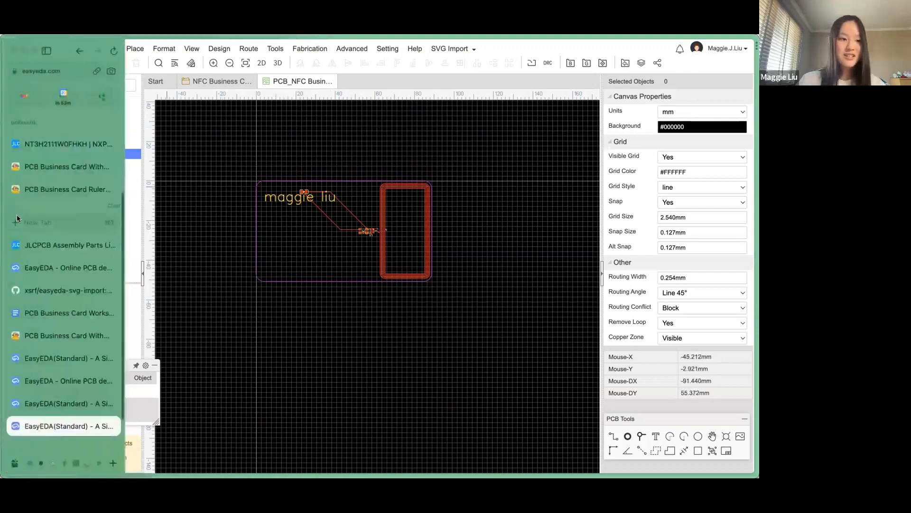
click(36, 290)
scroll(277, 189, up, 3)
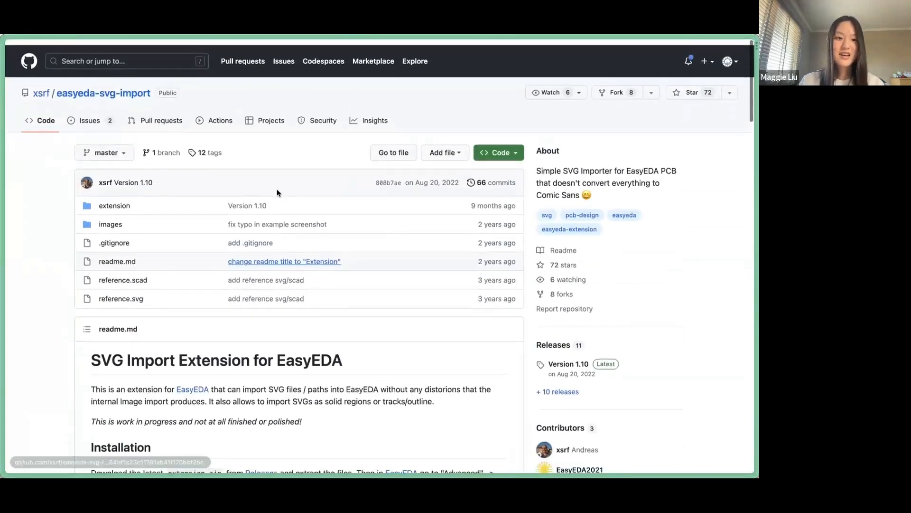
scroll(277, 193, down, 3)
scroll(277, 193, up, 3)
scroll(277, 192, down, 1)
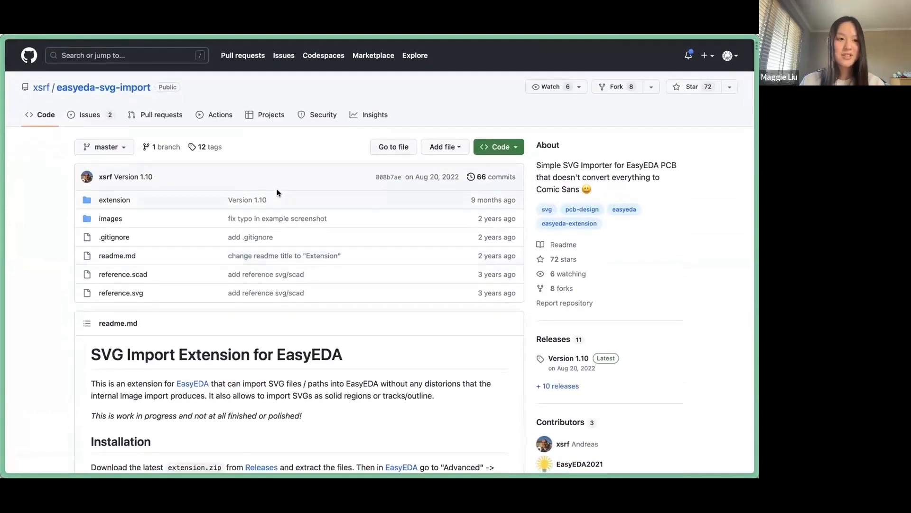
scroll(277, 192, down, 2)
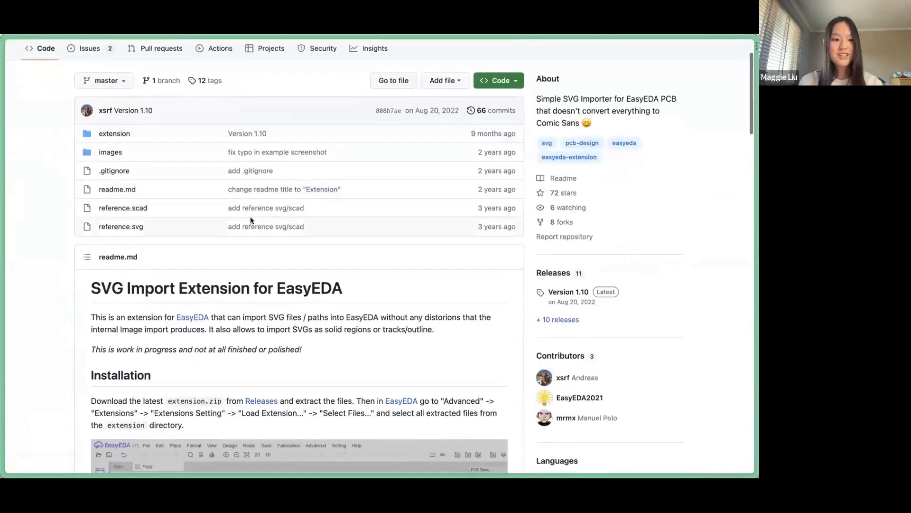
scroll(291, 230, down, 3)
key(super+shift+c)
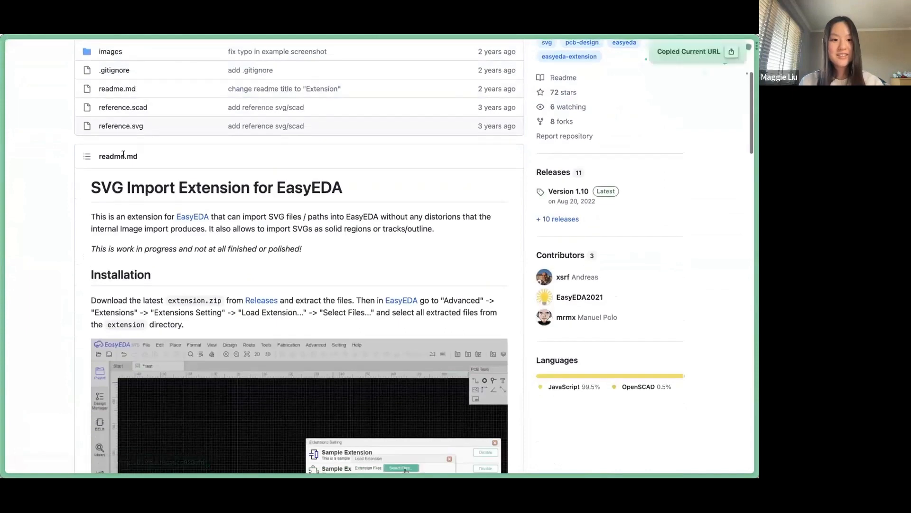
scroll(363, 155, up, 5)
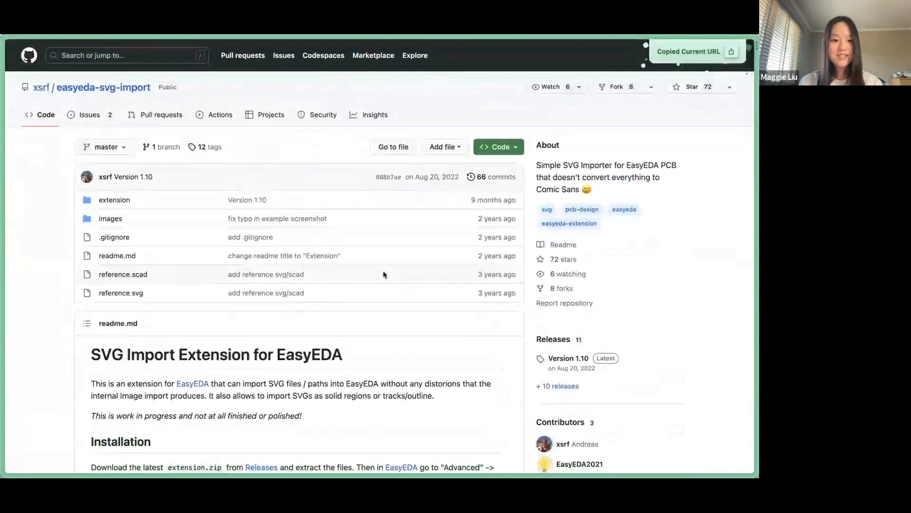
scroll(67, 203, down, 5)
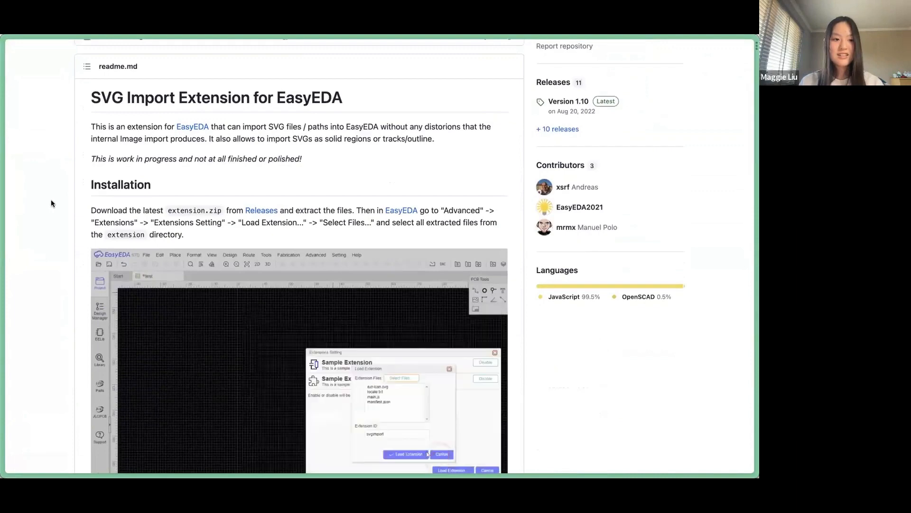
mouse_move(21, 368)
Download extension.zip from the Version 1.10 release, then return to the EasyEDA PCB editor.
click(28, 280)
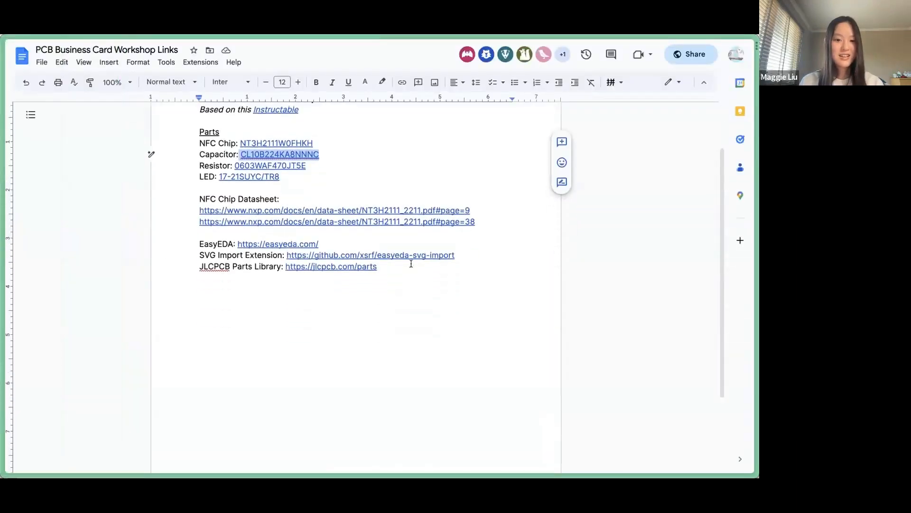
mouse_move(5, 238)
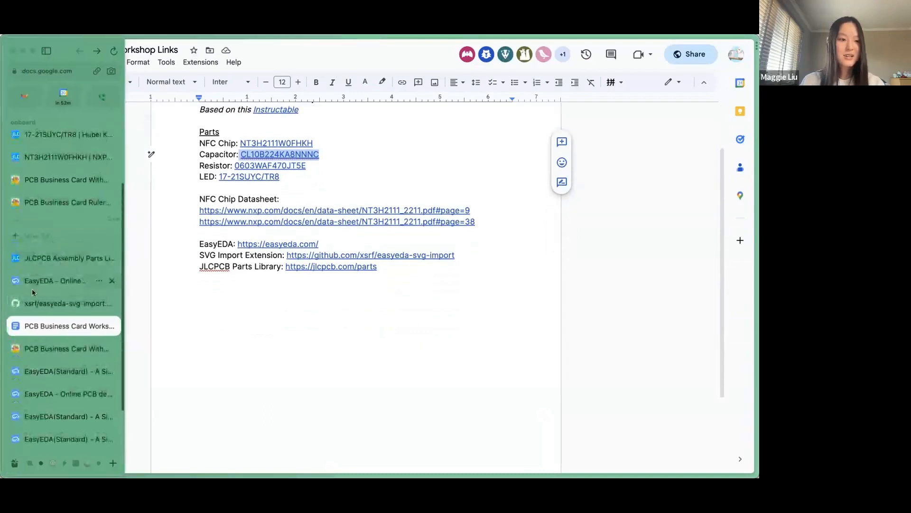
click(36, 315)
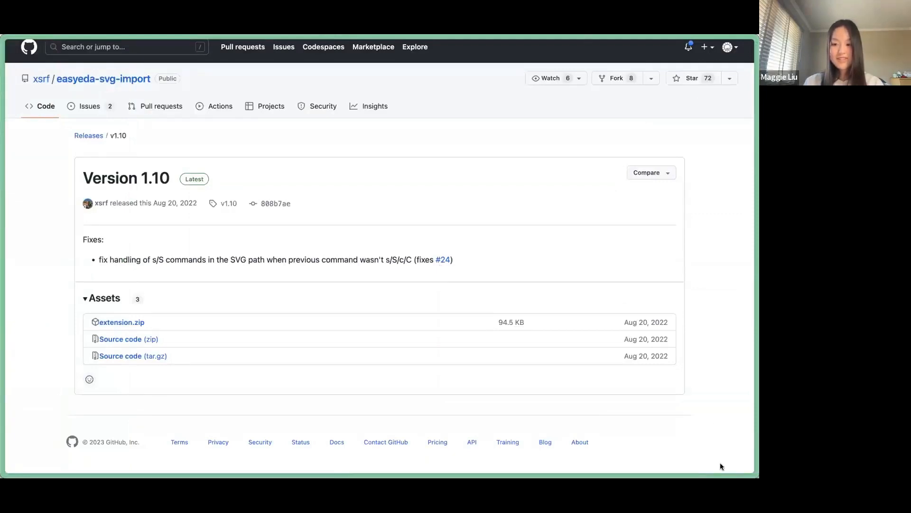
click(139, 322)
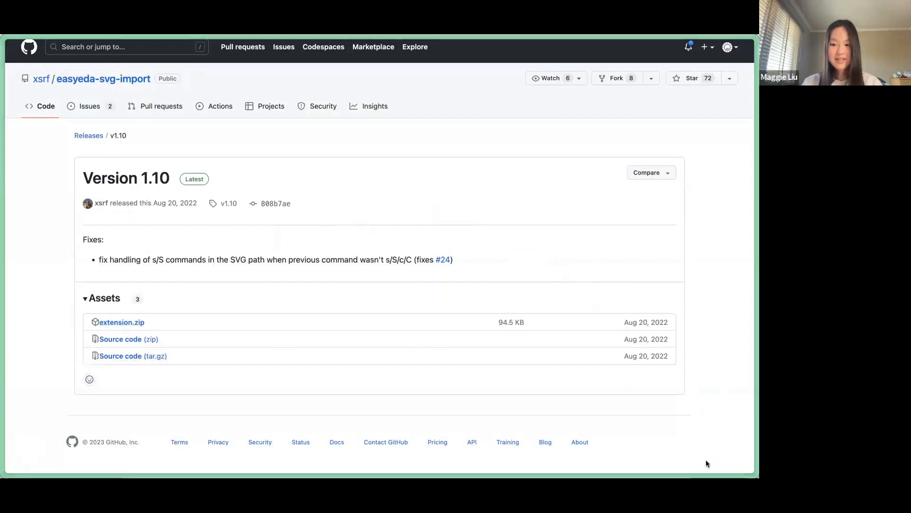
mouse_move(4, 457)
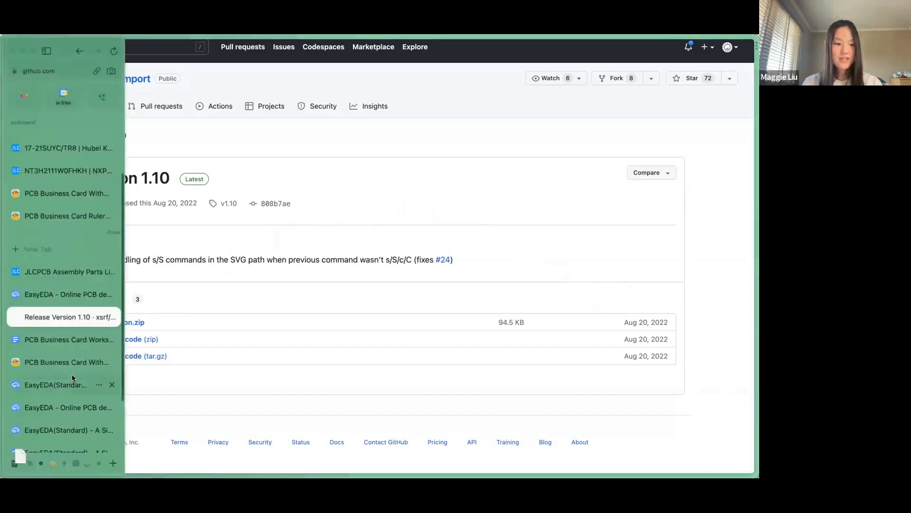
scroll(61, 332, down, 2)
click(60, 380)
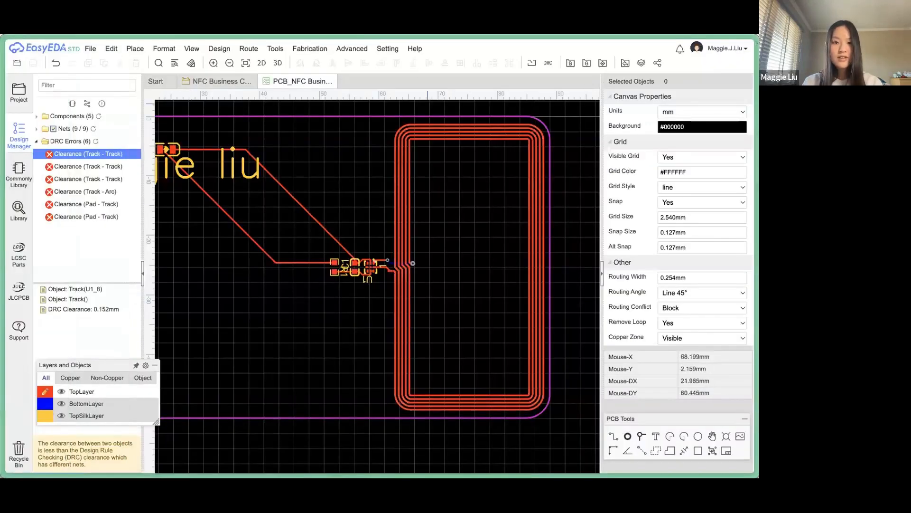
Load the extracted SVG Import files through Advanced > Extensions > Extensions Setting > Load Extension.
click(344, 48)
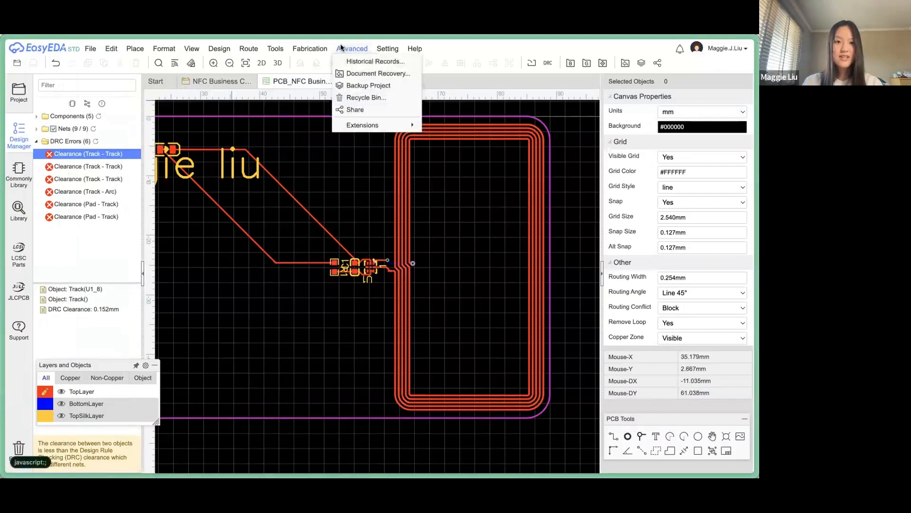
mouse_move(375, 125)
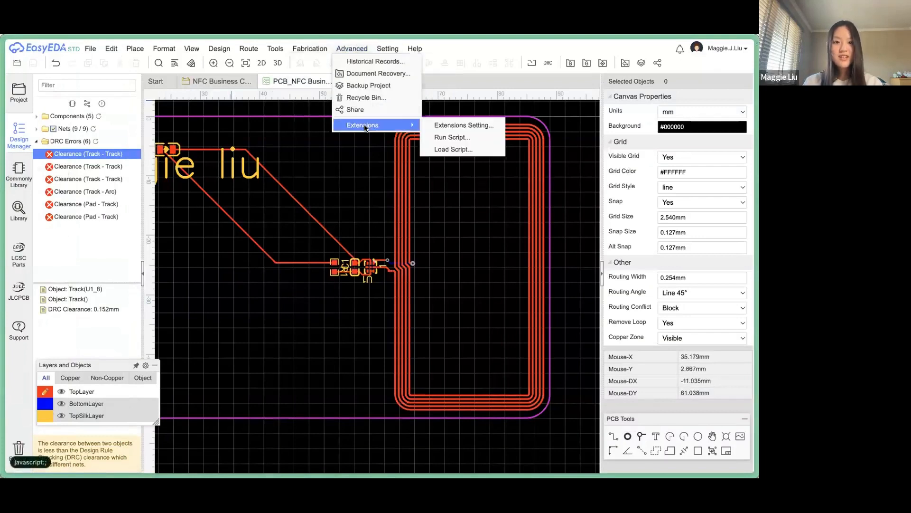
click(468, 125)
click(437, 343)
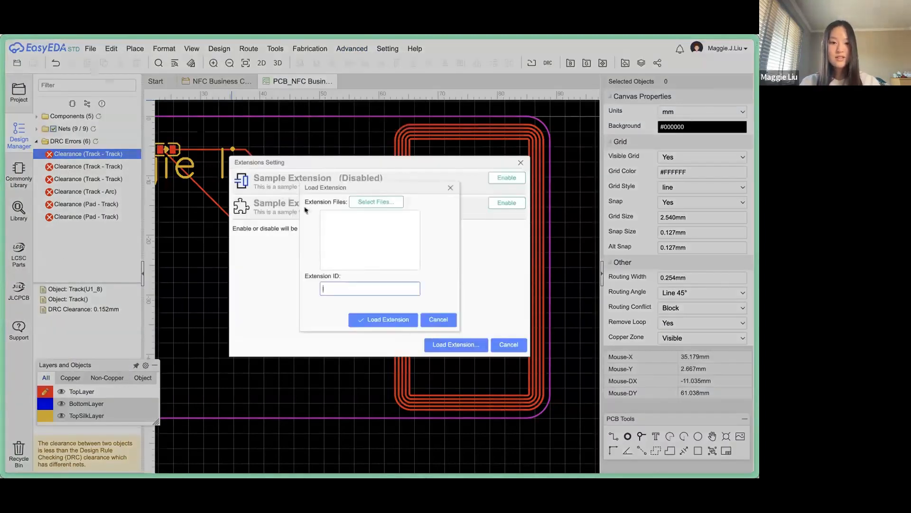
click(362, 202)
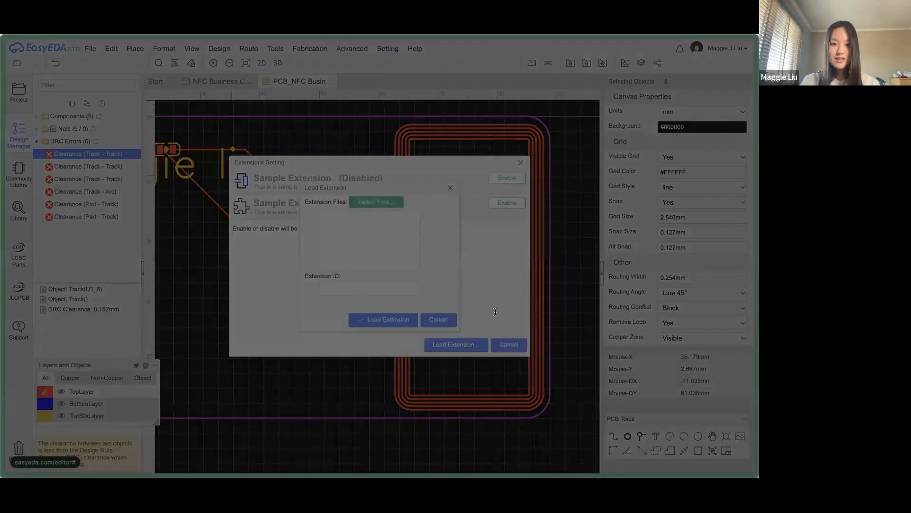
click(548, 354)
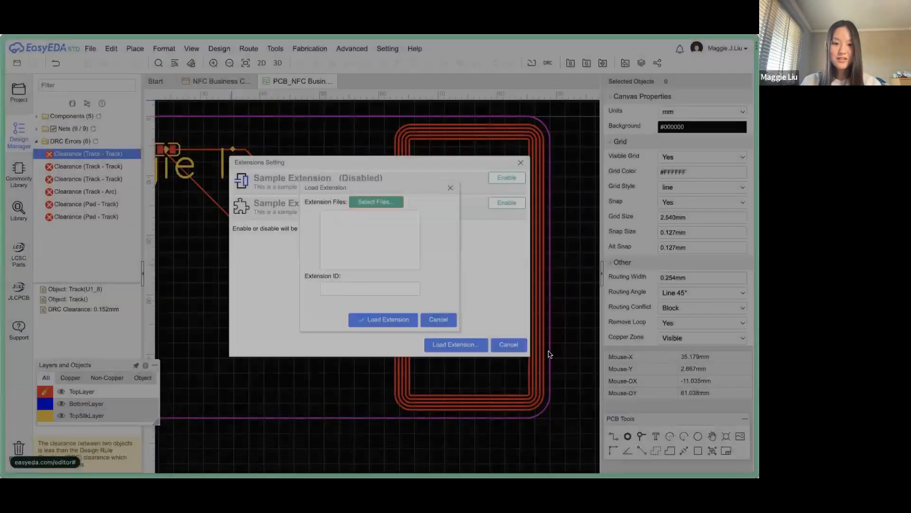
click(379, 321)
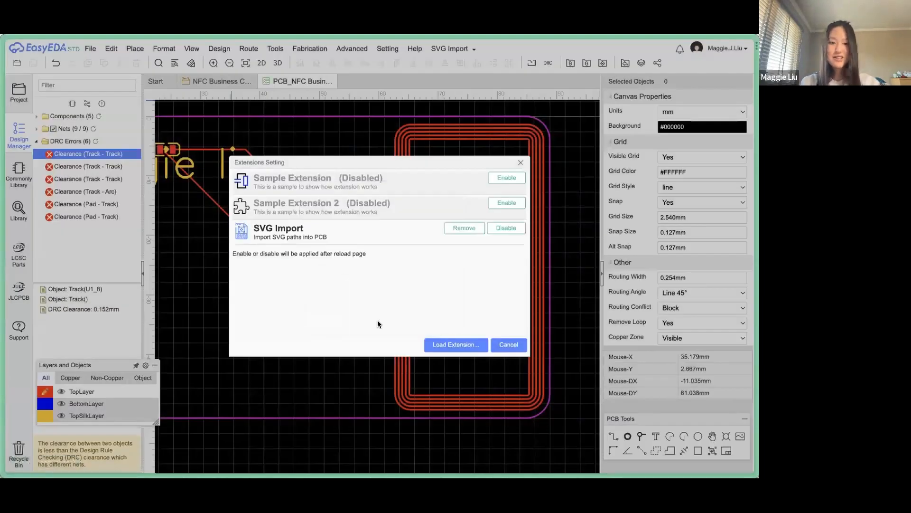
click(502, 342)
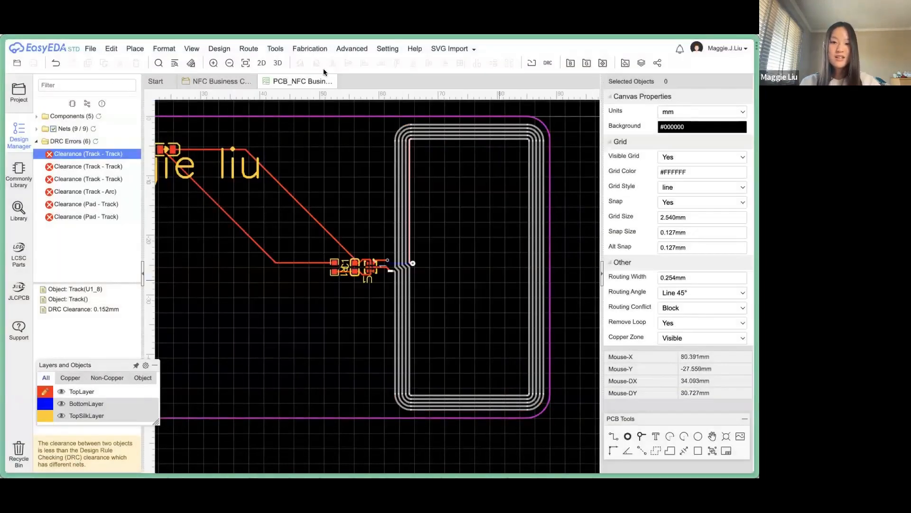
click(444, 52)
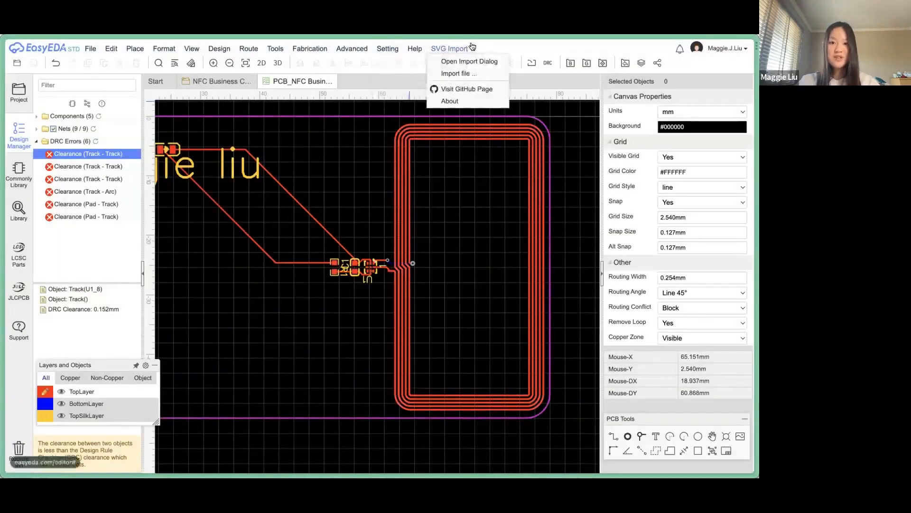
Choose Import file... from the SVG Import menu to bring up the SVG Import dialog.
click(472, 72)
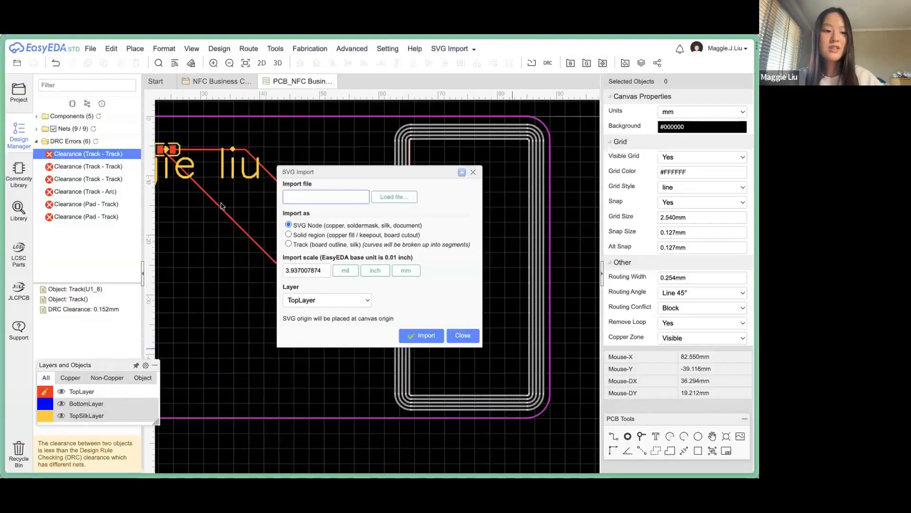
Search 'qr code svg generator' and open QR Planet's SVG Vector QR Code Generator page.
mouse_move(58, 358)
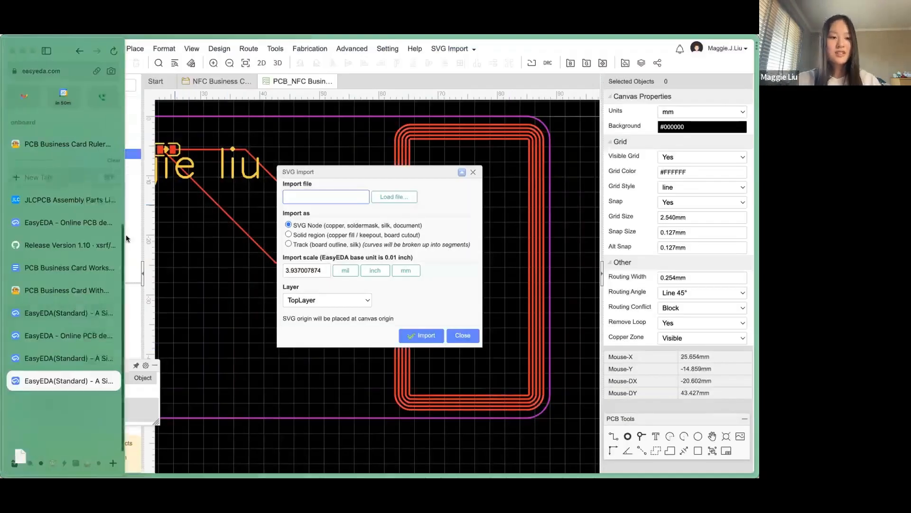
key(super+t)
text(qr co)
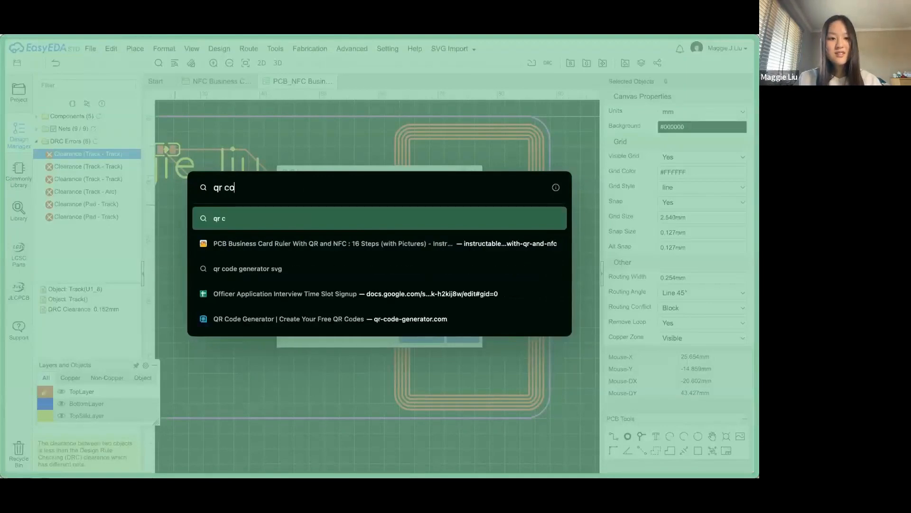
text(de svg generator)
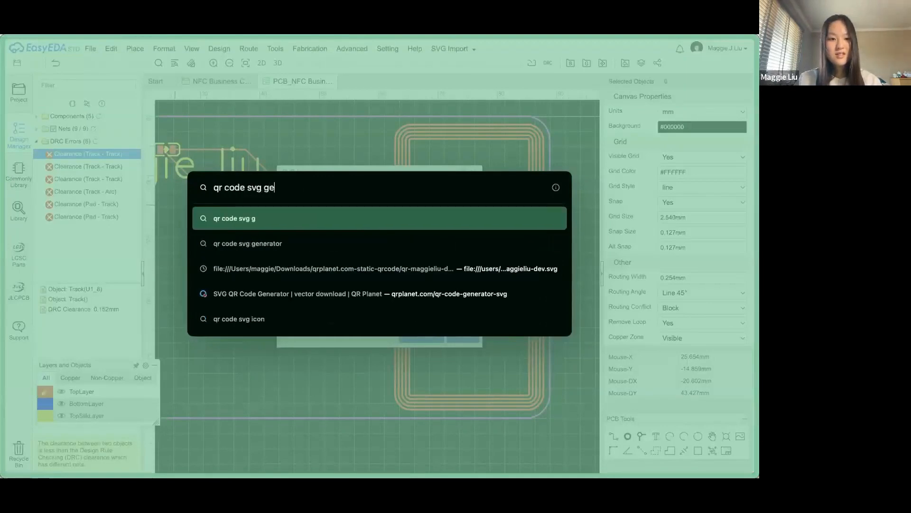
key(Return)
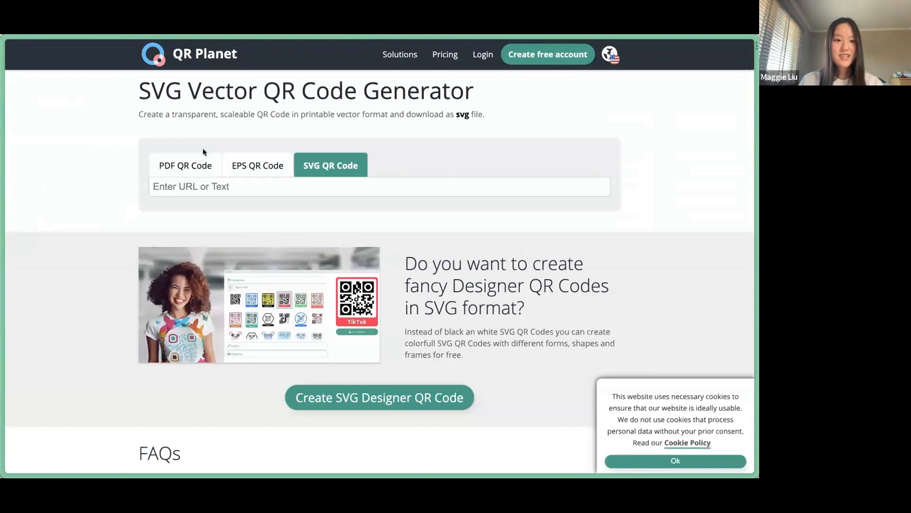
key(super+shift+c)
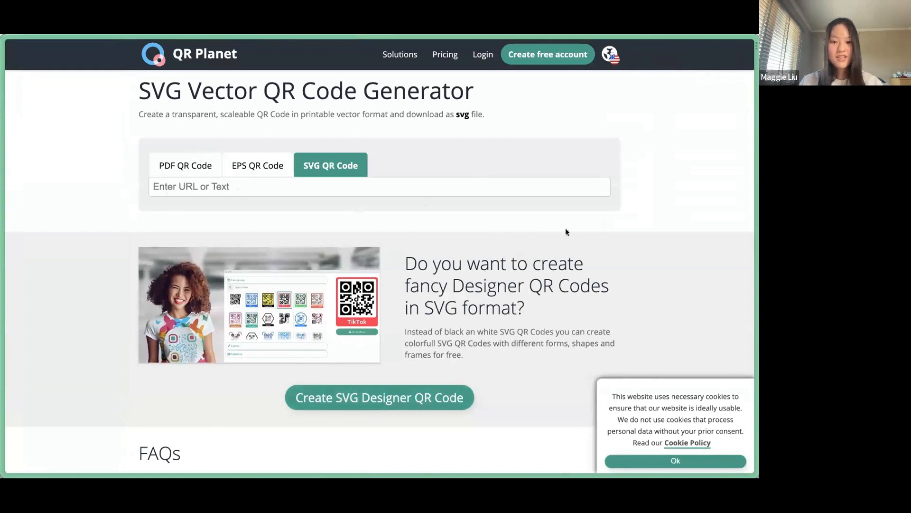
scroll(546, 213, down, 1)
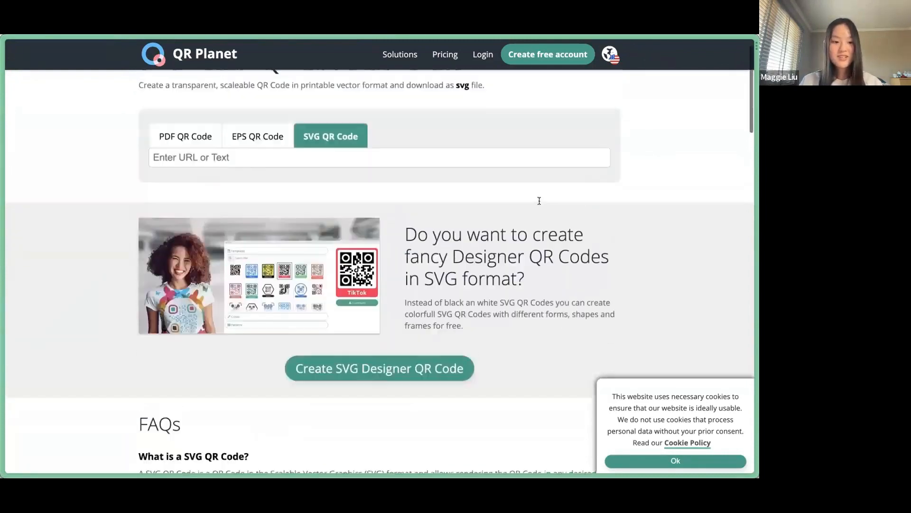
scroll(540, 200, up, 1)
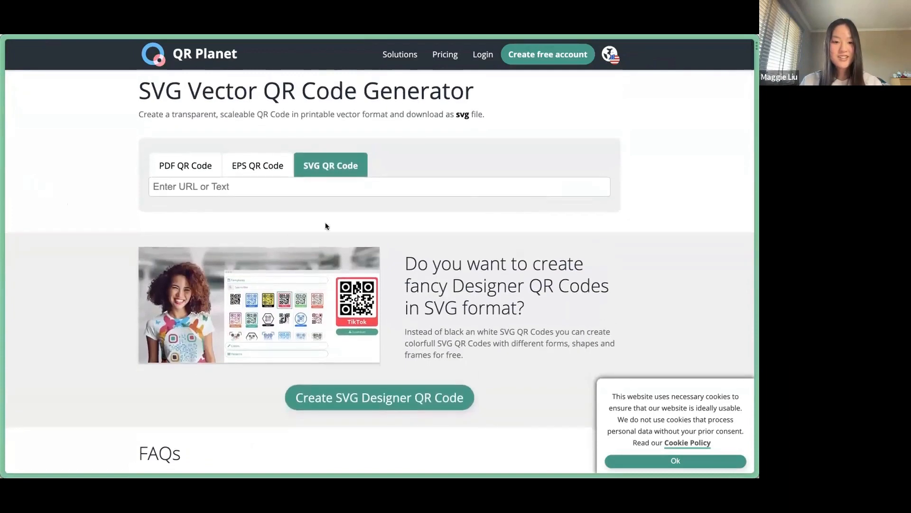
scroll(160, 210, down, 2)
scroll(95, 247, up, 2)
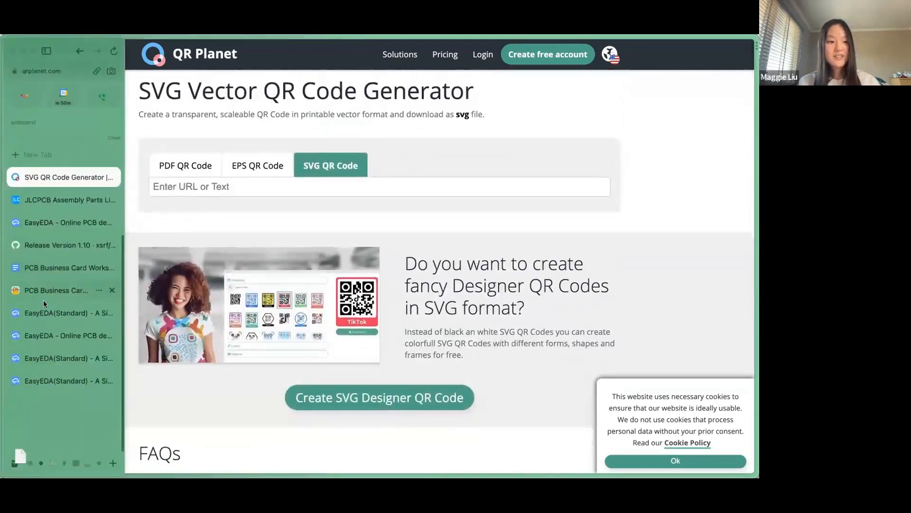
mouse_move(27, 188)
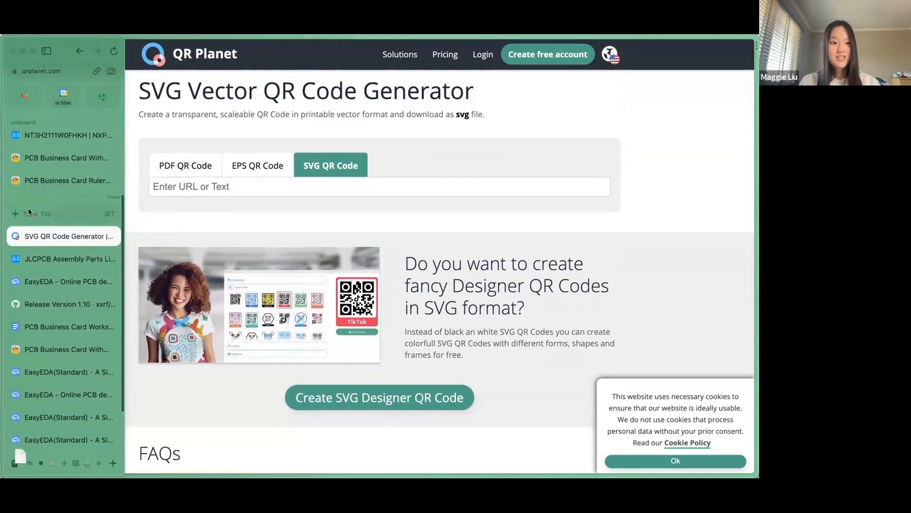
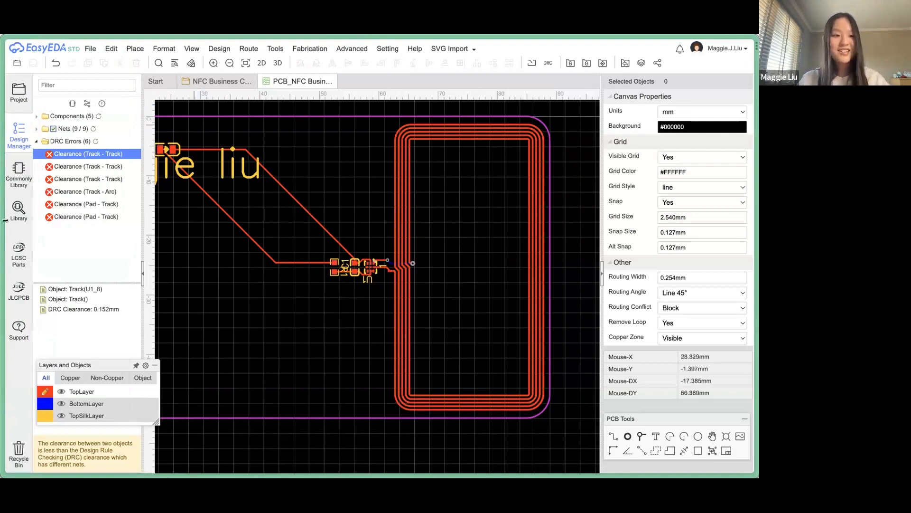
Open figma.com in a new browser tab and start a new blank design file.
mouse_move(64, 234)
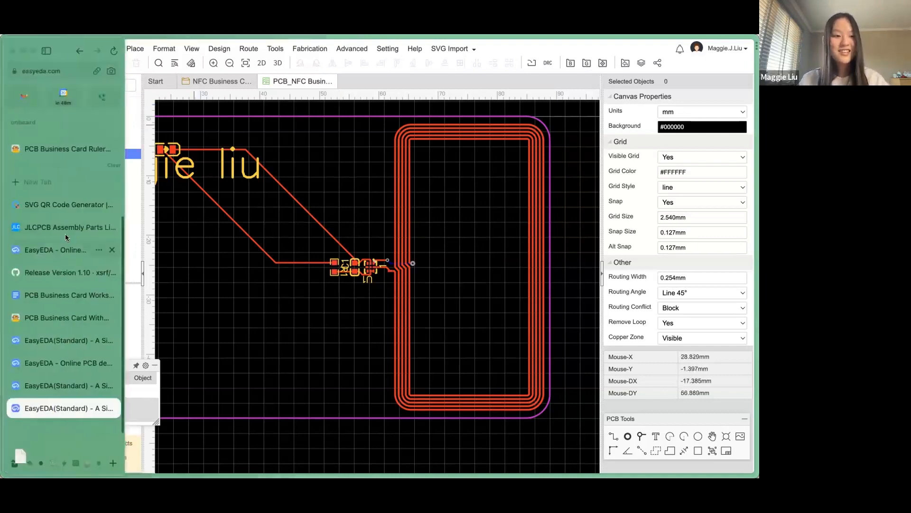
click(58, 183)
text(f)
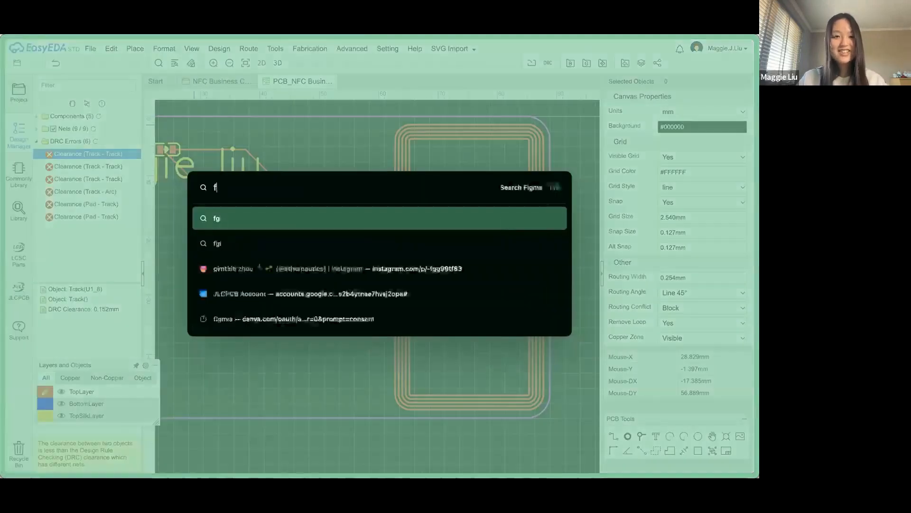
text(igma.com)
key(Return)
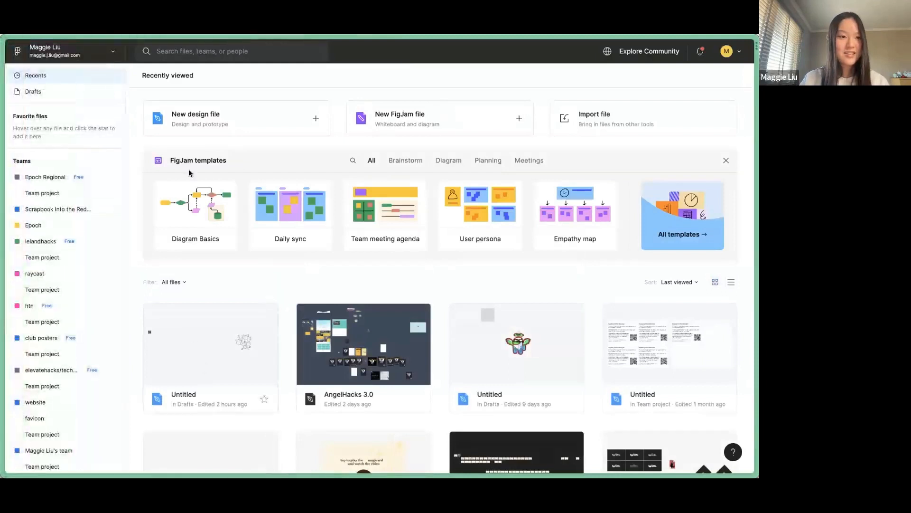
click(246, 122)
Enter the personal website URL in QR Planet's generator and download the QR code.
mouse_move(33, 363)
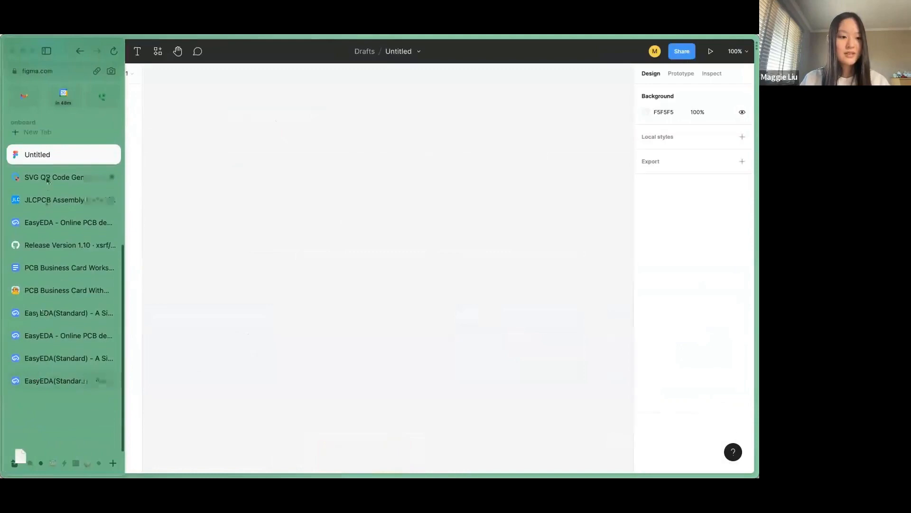
click(47, 176)
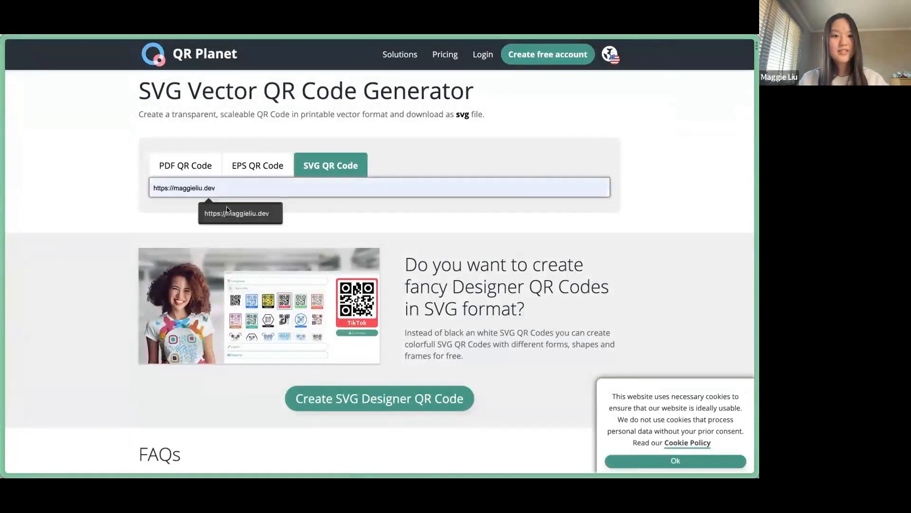
click(246, 211)
scroll(322, 311, down, 2)
click(348, 292)
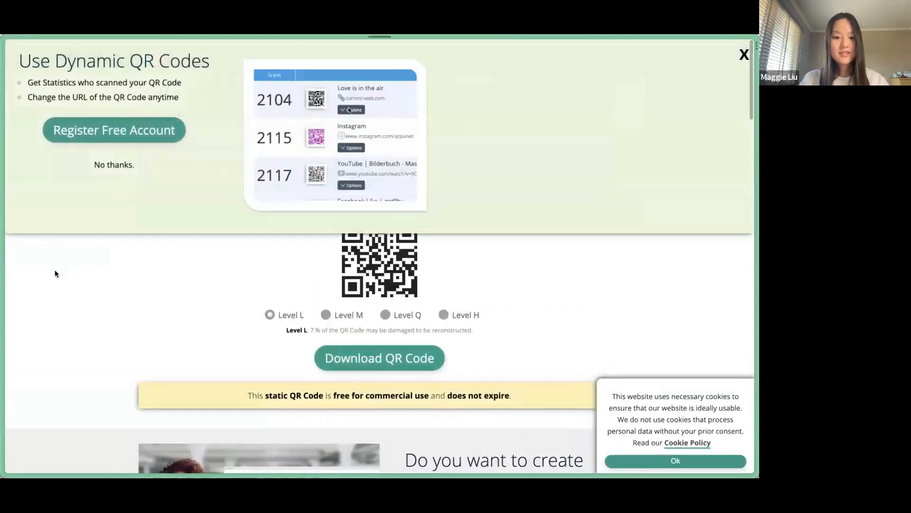
mouse_move(19, 257)
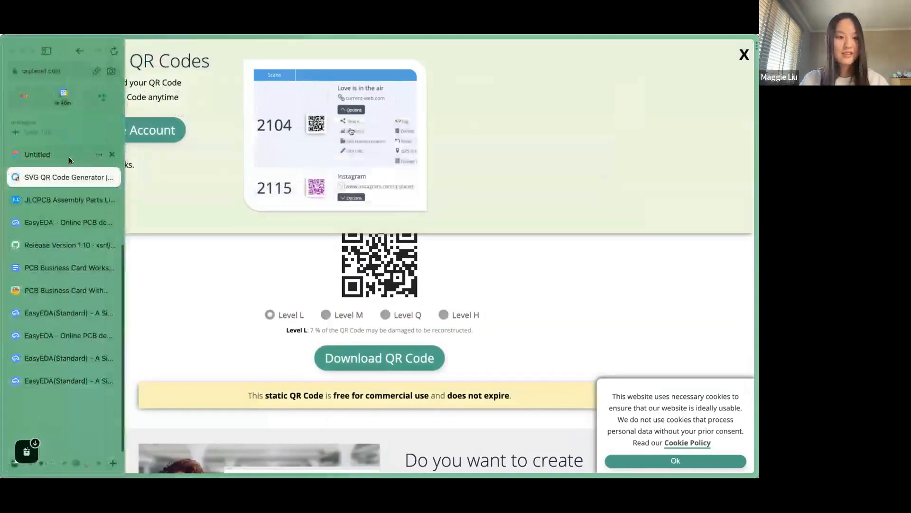
click(70, 158)
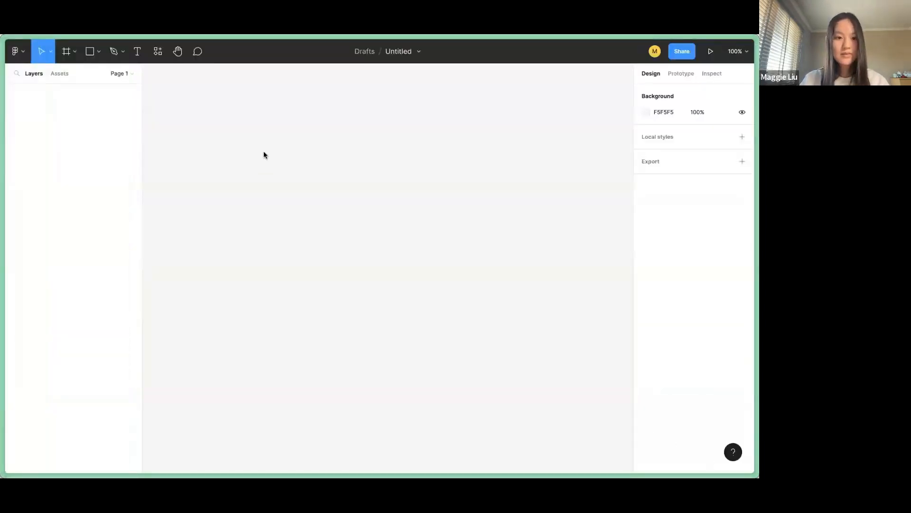
Drop the downloaded QR code onto the Figma canvas and delete its white background layer.
drag(263, 189, 323, 385)
click(380, 302)
scroll(380, 301, down, 2)
scroll(380, 302, down, 1)
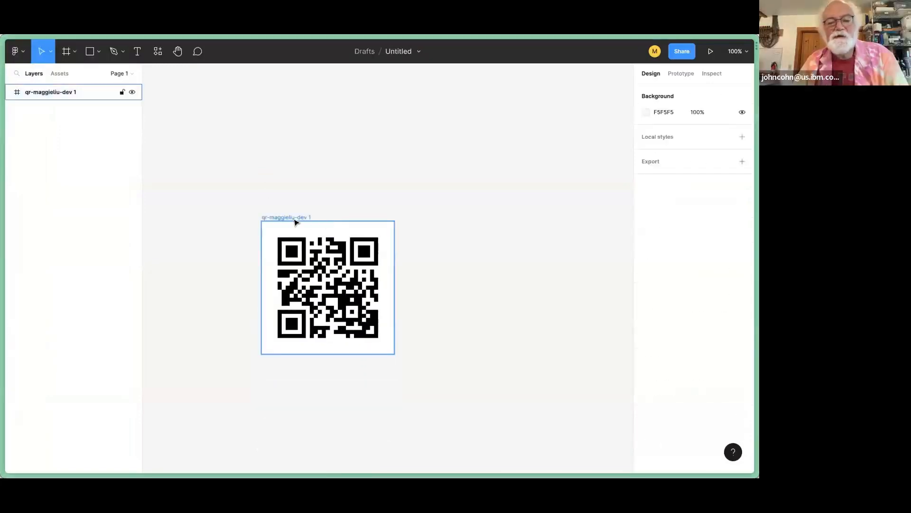
click(293, 219)
key(Delete)
key(ctrl+z)
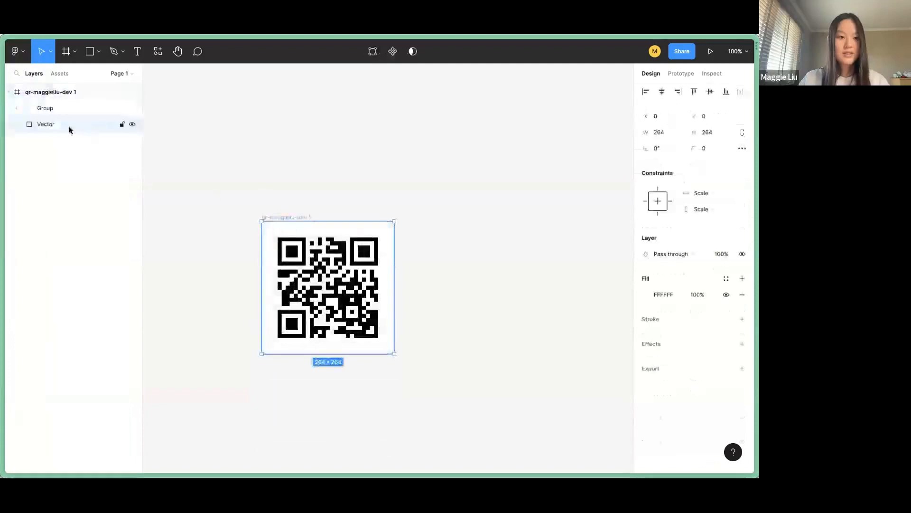
click(38, 111)
click(60, 122)
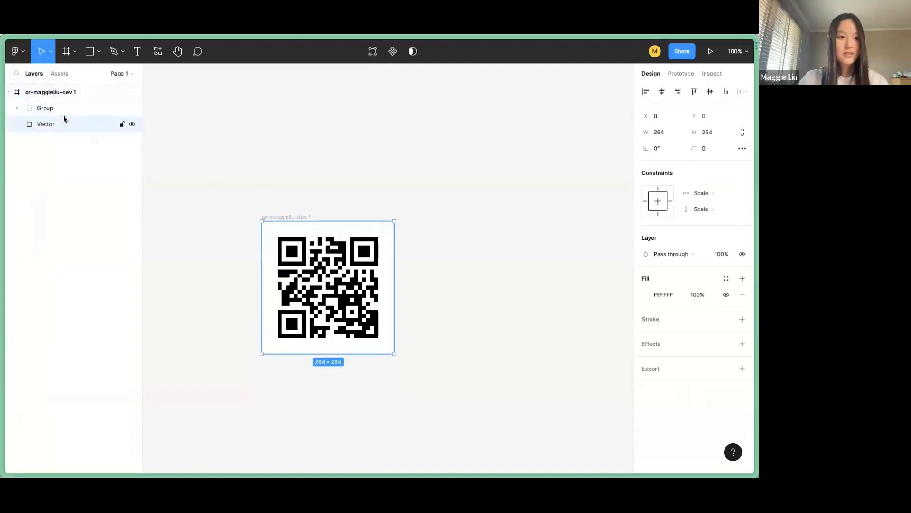
key(Delete)
Add an SVG export to the QR Group and export it as a file.
click(60, 112)
click(19, 109)
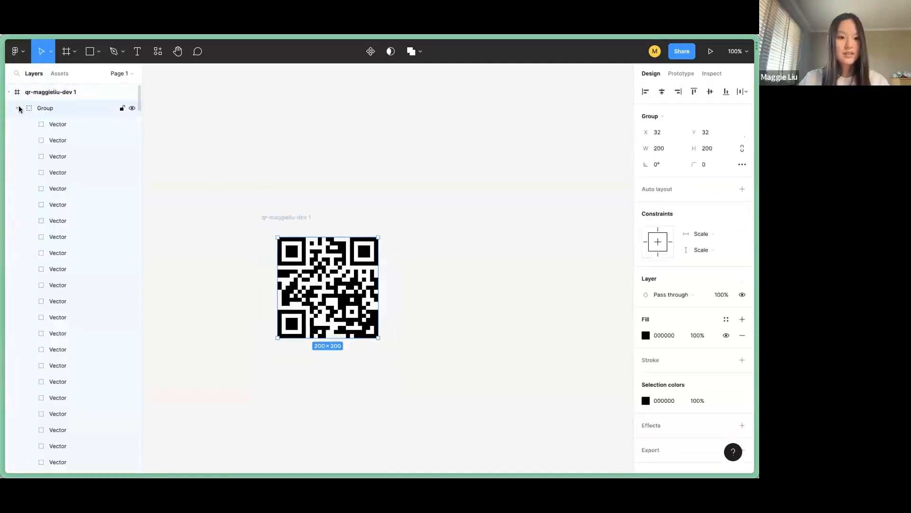
click(19, 109)
right_click(300, 261)
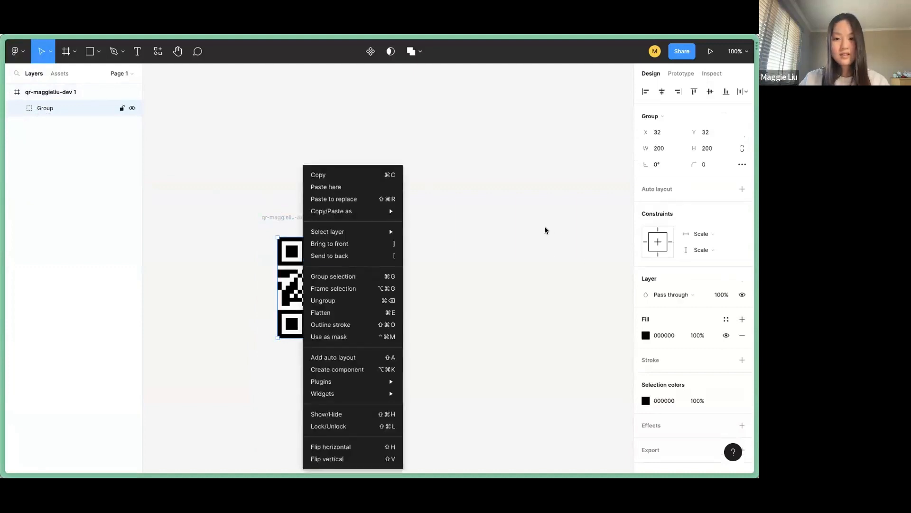
click(649, 452)
click(648, 451)
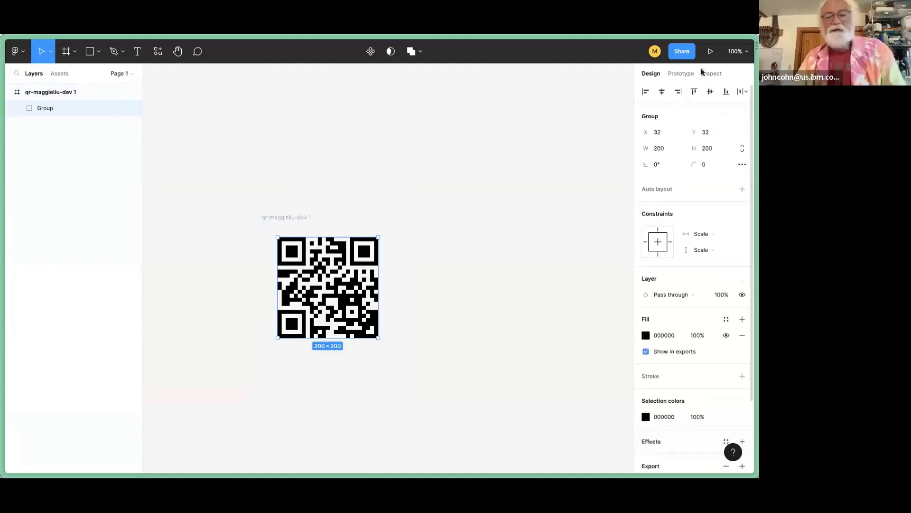
scroll(715, 375, down, 3)
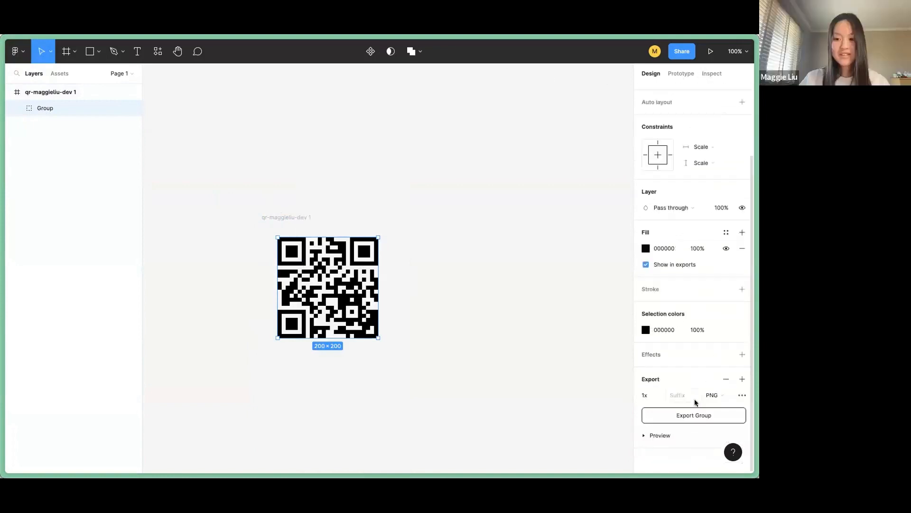
click(712, 395)
click(724, 419)
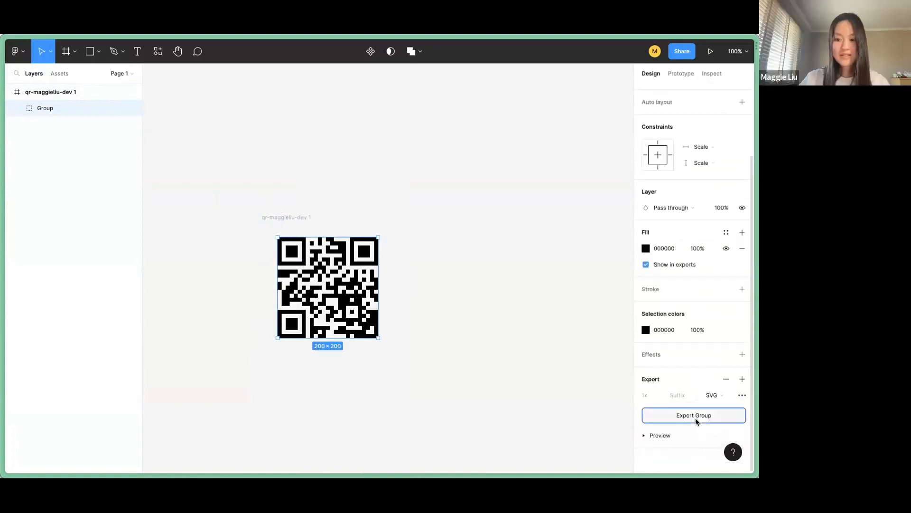
click(694, 415)
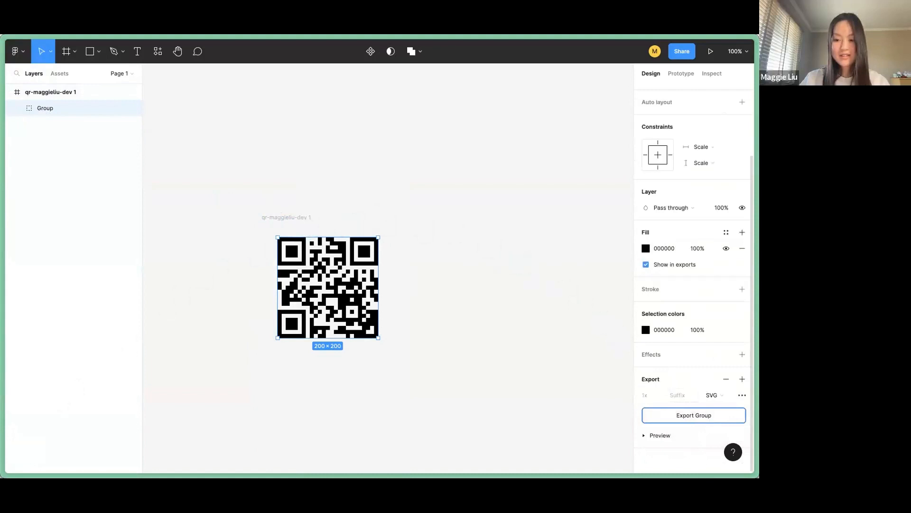
click(486, 386)
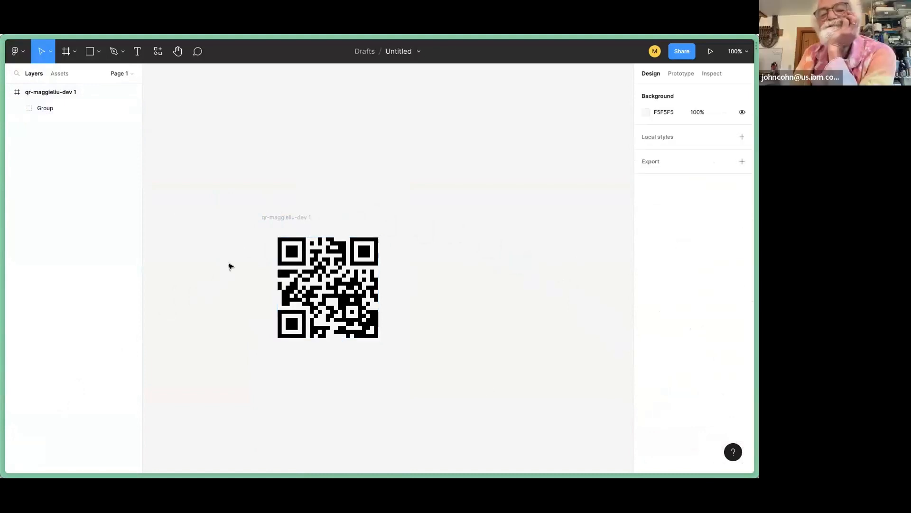
Back in EasyEDA, load Group (1).svg into the SVG Import dialog.
mouse_move(6, 268)
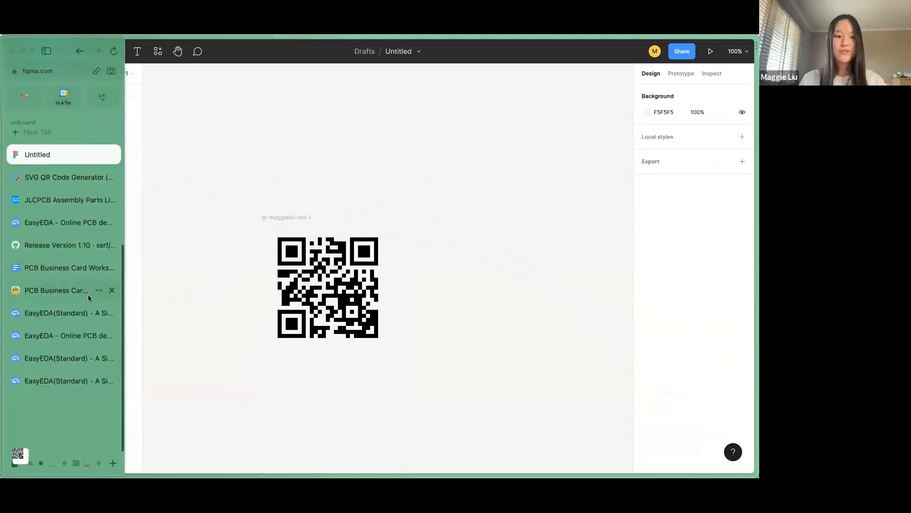
click(59, 380)
scroll(380, 218, down, 3)
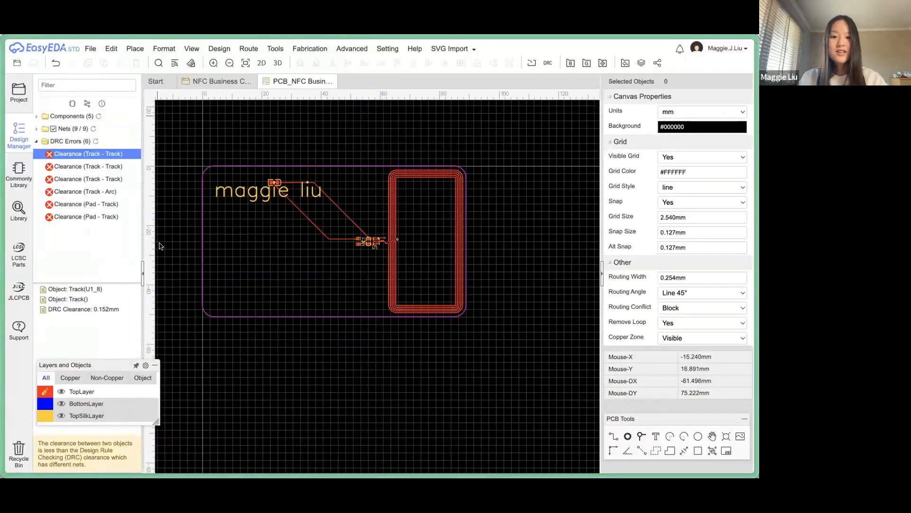
click(456, 48)
click(469, 60)
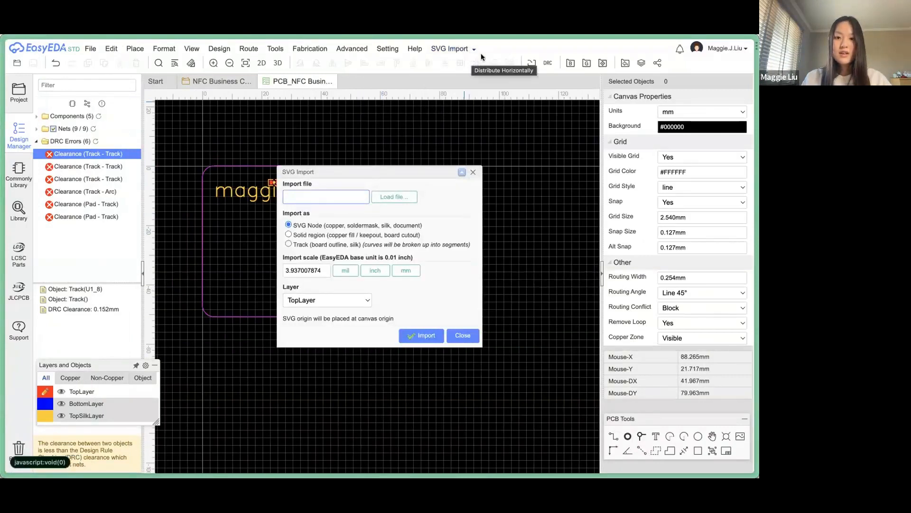
click(460, 49)
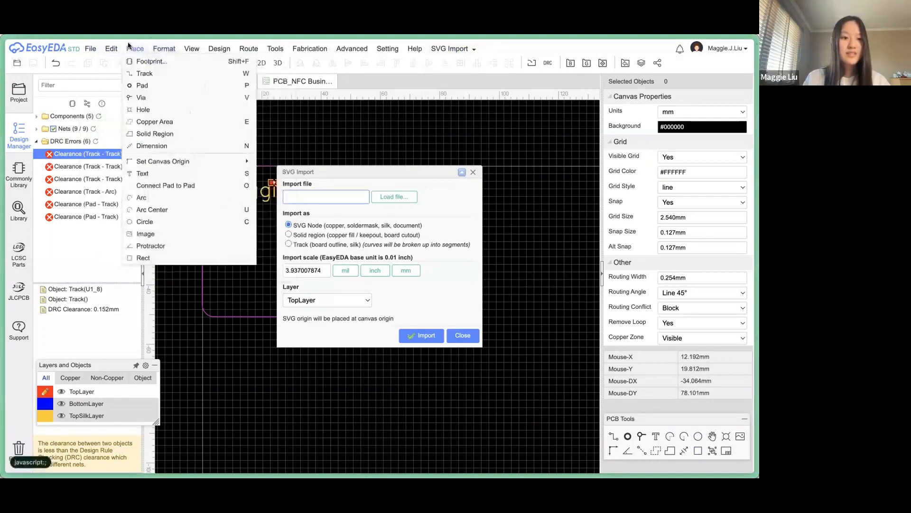
mouse_move(109, 46)
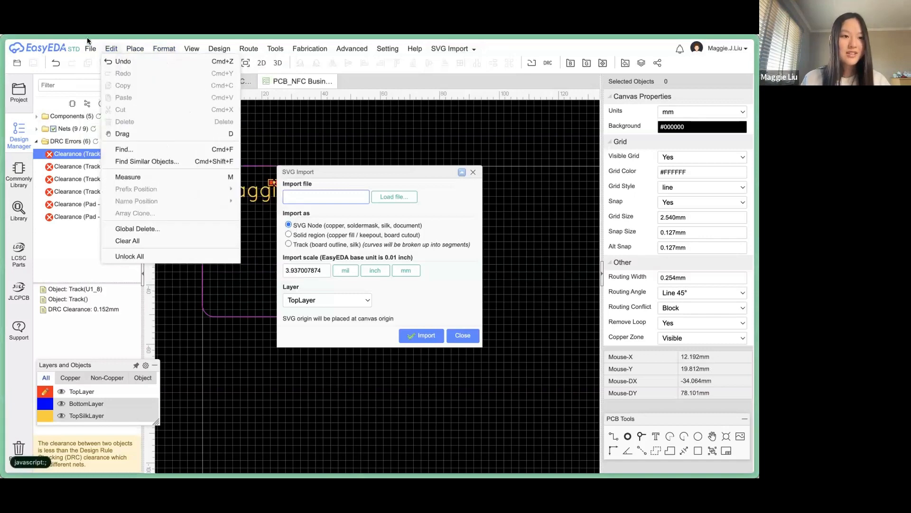
mouse_move(209, 132)
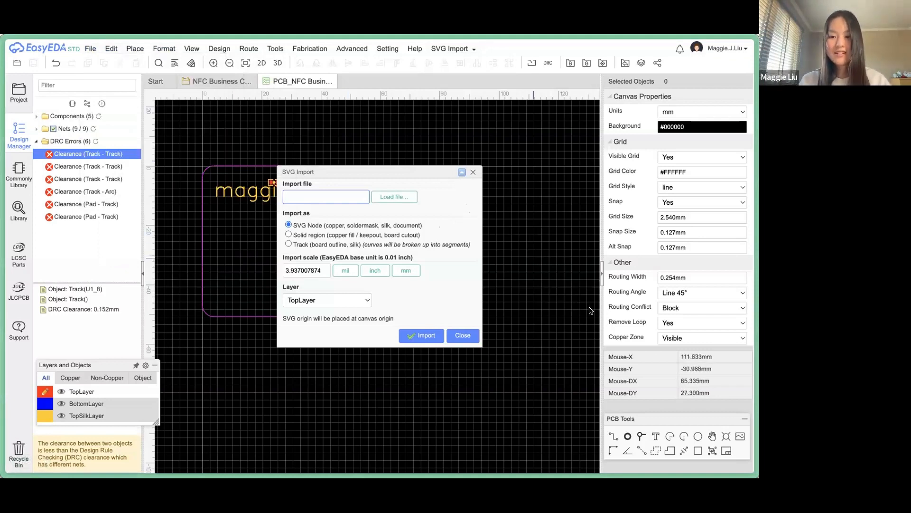
click(394, 196)
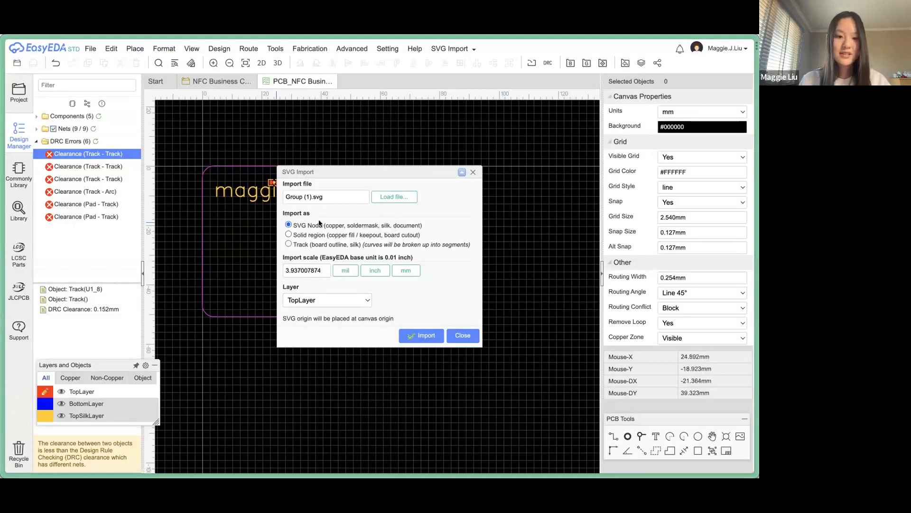
Import the QR code onto TopSilkLayer at 0.3 scale and close the dialog.
double_click(295, 266)
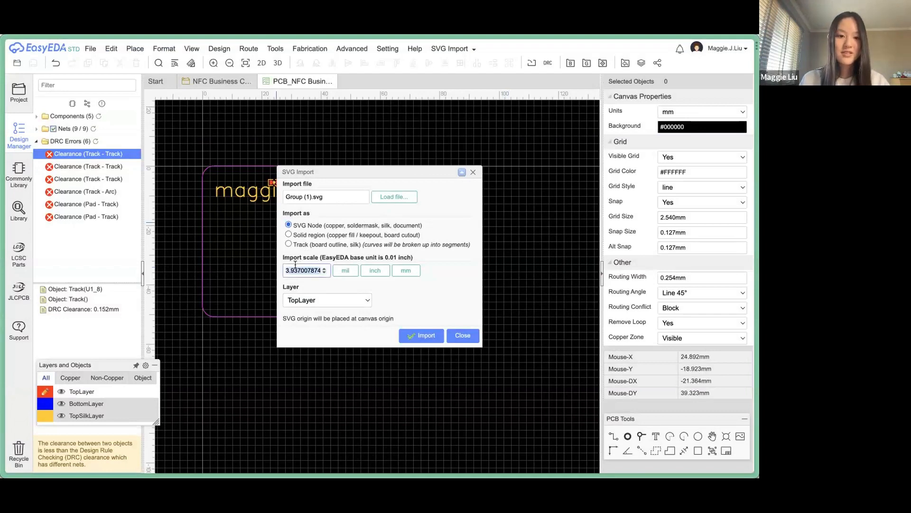
text(1)
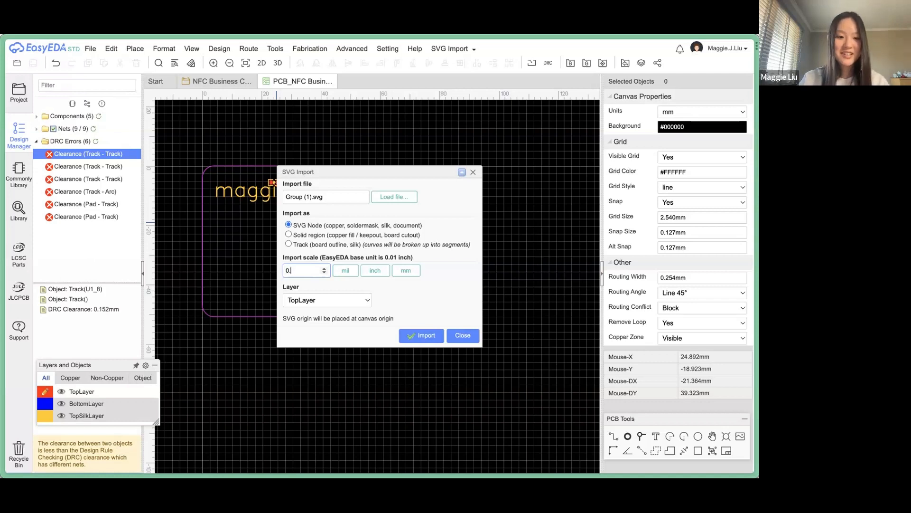
click(294, 300)
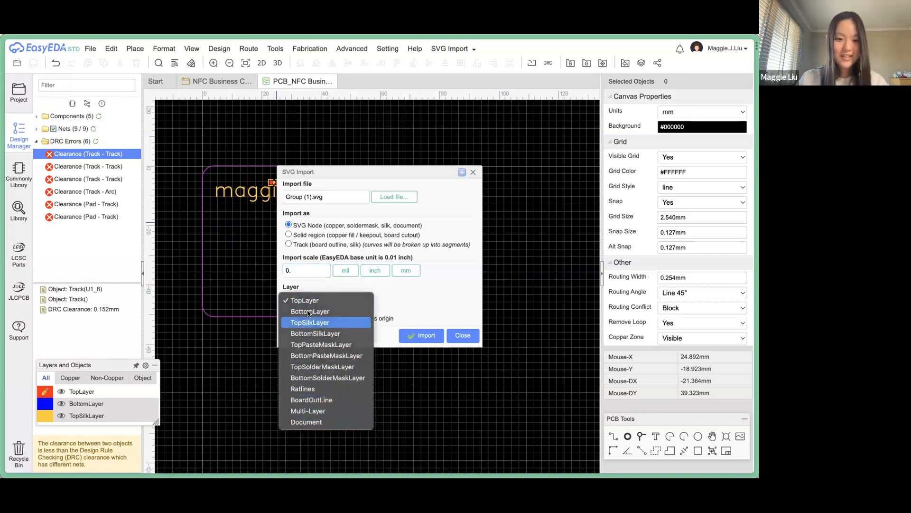
click(306, 322)
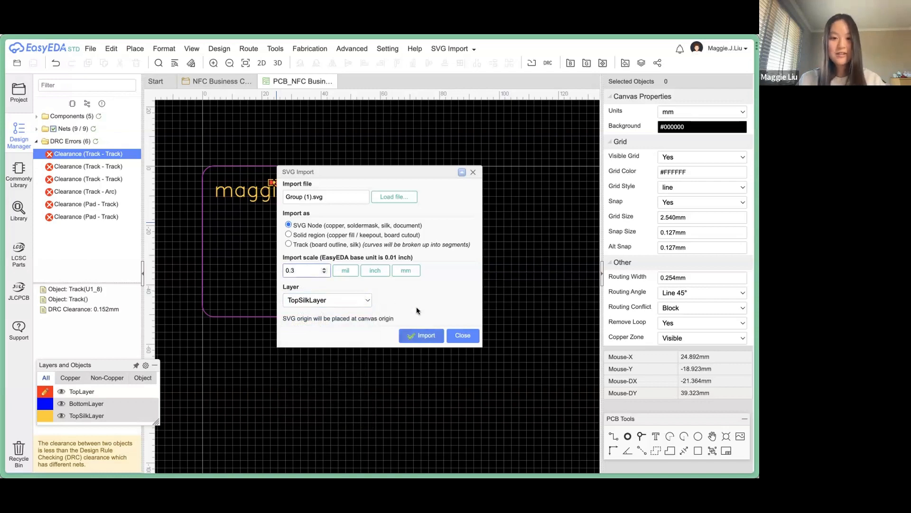
click(427, 337)
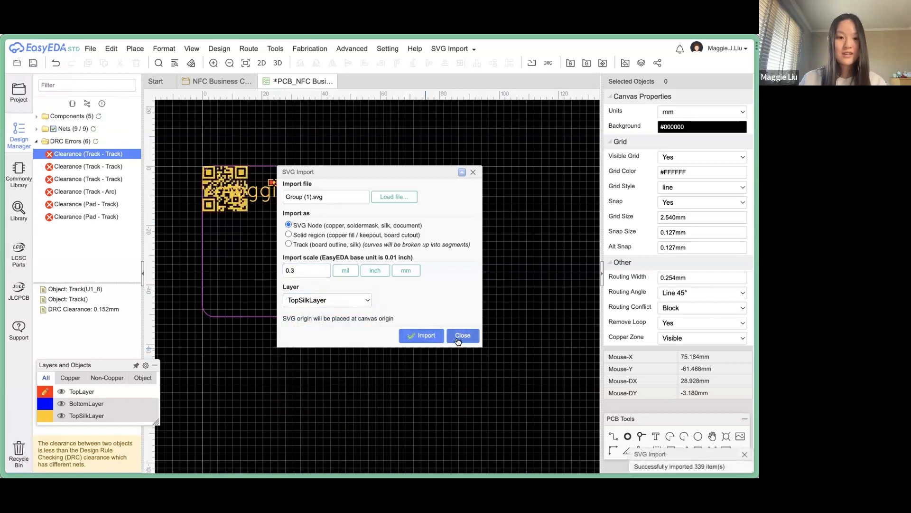
click(458, 335)
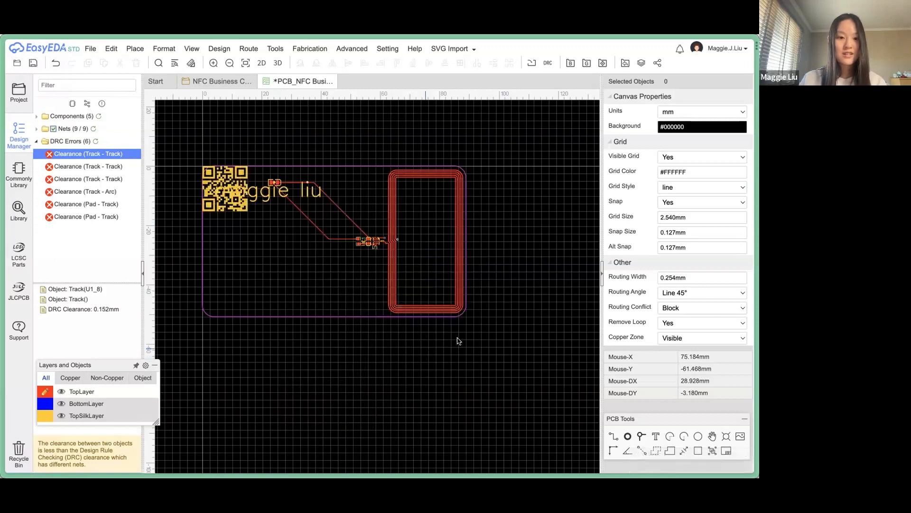
Lock the name text, the left and top outline edges, and the rounded corner arc.
click(260, 195)
right_click(260, 195)
click(275, 283)
drag(263, 254, 201, 160)
click(203, 239)
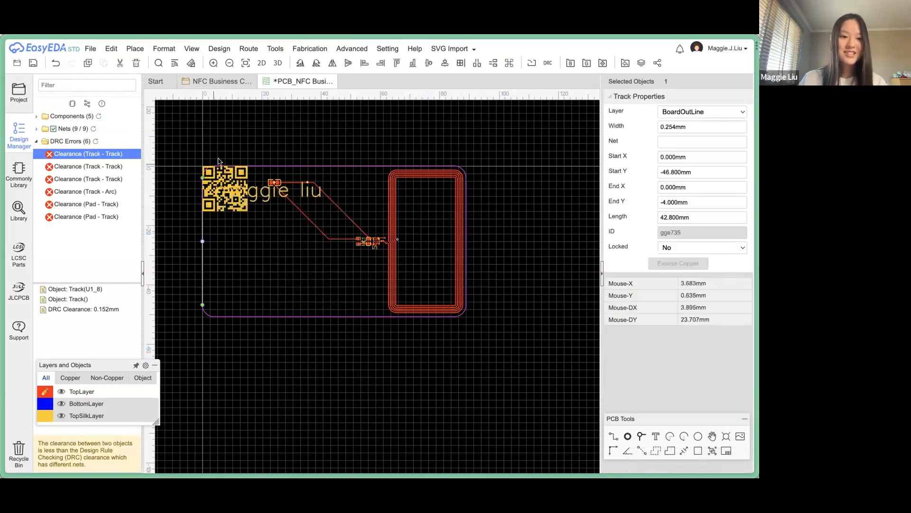
shift+click(264, 170)
right_click(264, 170)
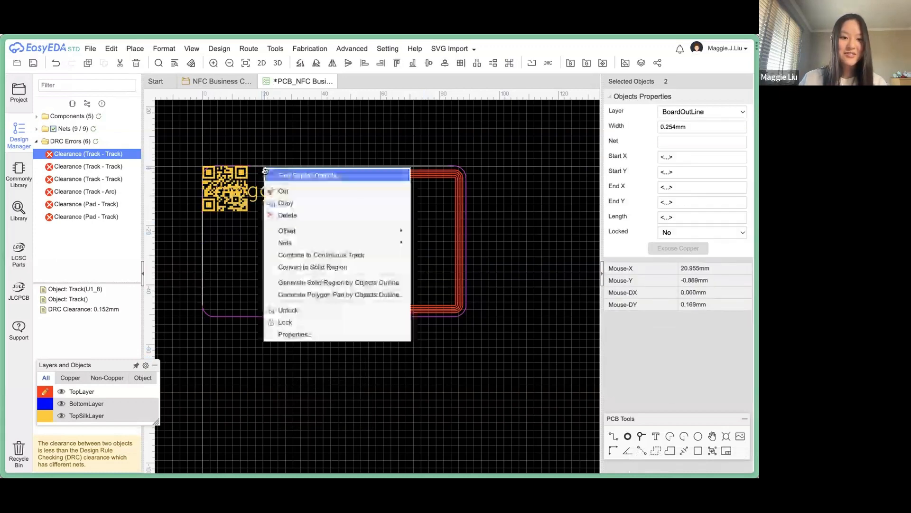
click(299, 320)
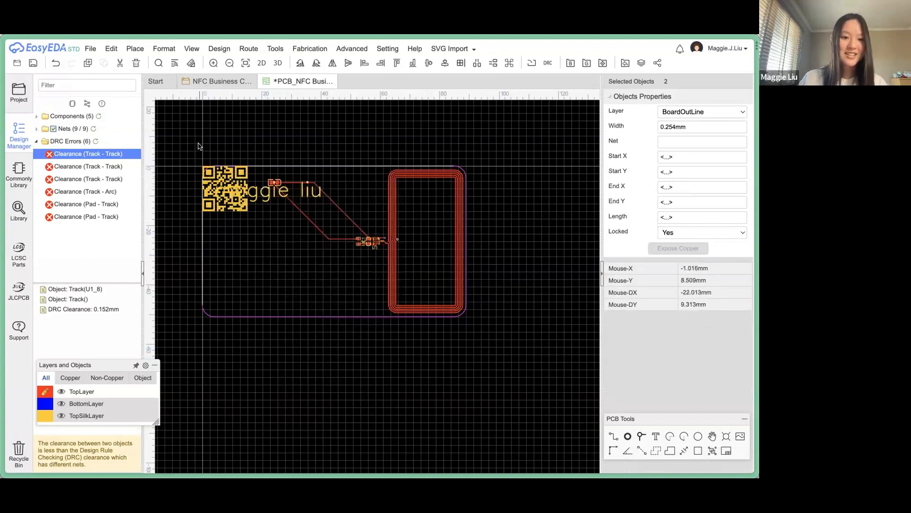
scroll(200, 149, up, 5)
click(230, 286)
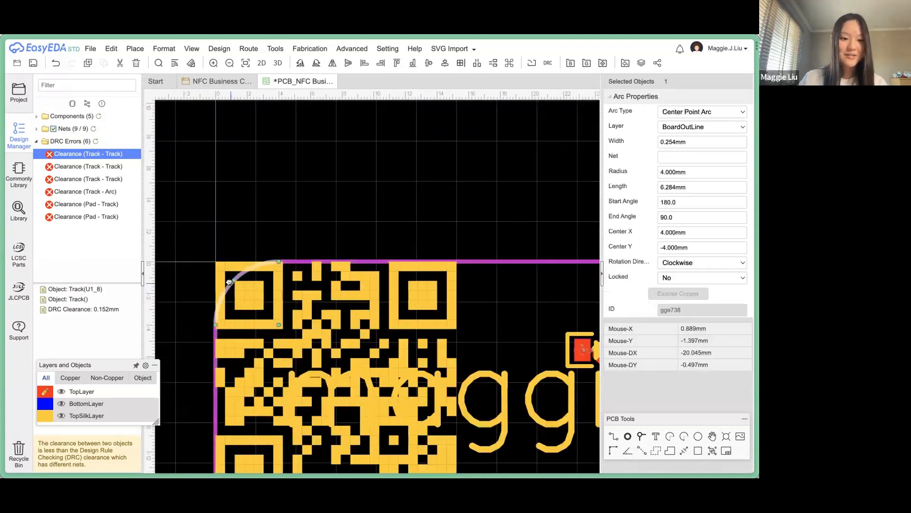
right_click(230, 284)
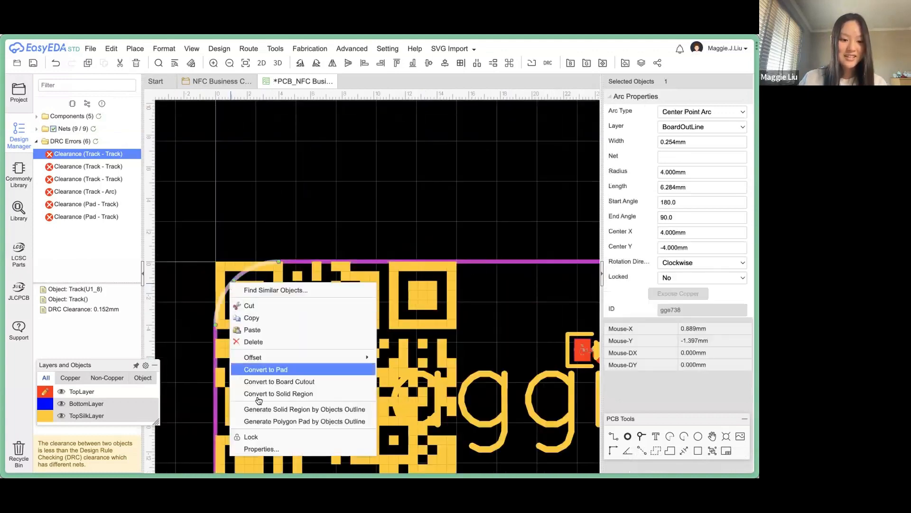
click(250, 436)
Delete the misplaced QR code from the board.
click(198, 270)
scroll(208, 272, down, 5)
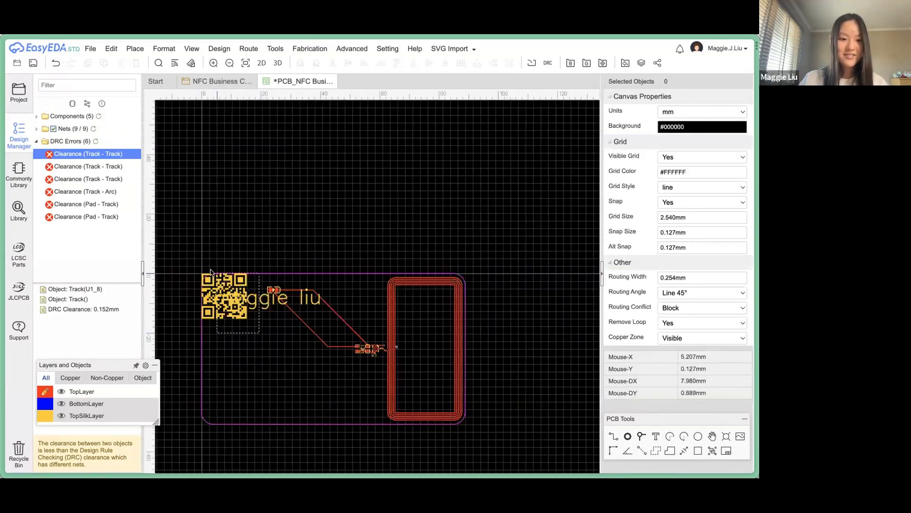
click(210, 274)
key(Delete)
click(276, 48)
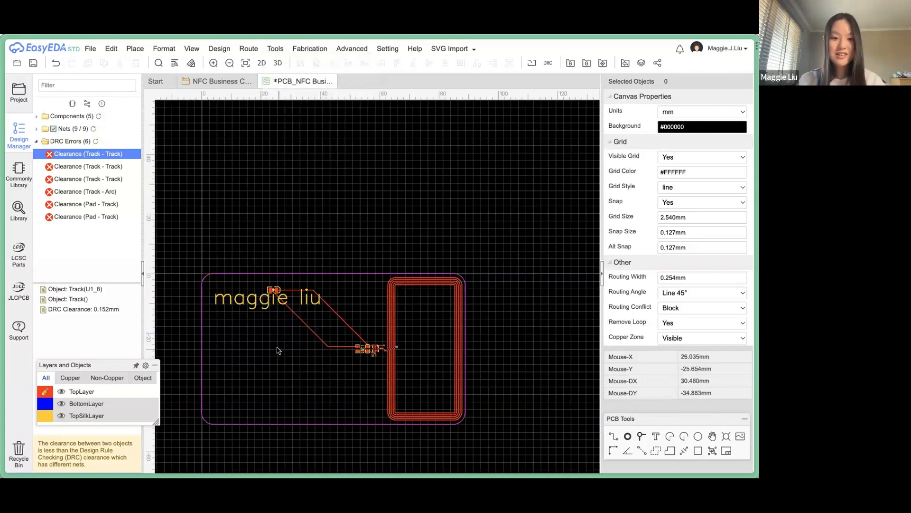
scroll(300, 341, down, 3)
Select every object on the board and lock it in place.
key(ctrl+a)
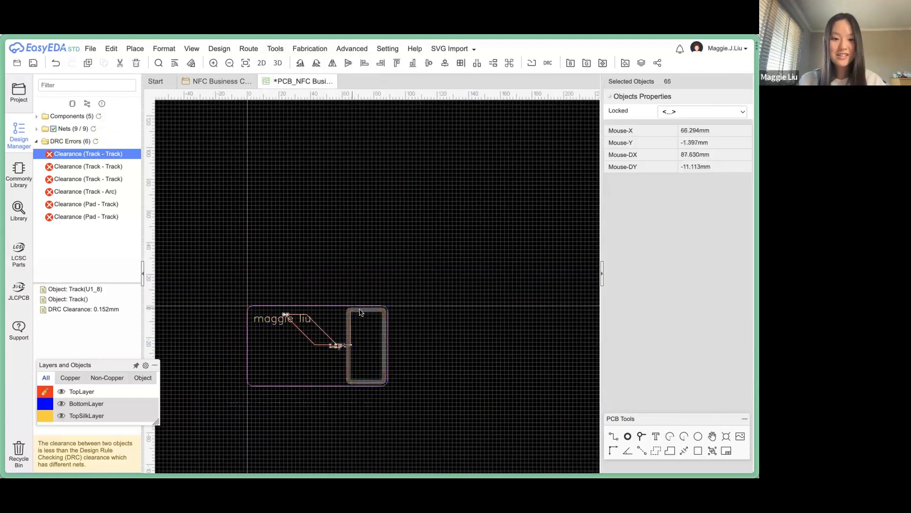
right_click(347, 328)
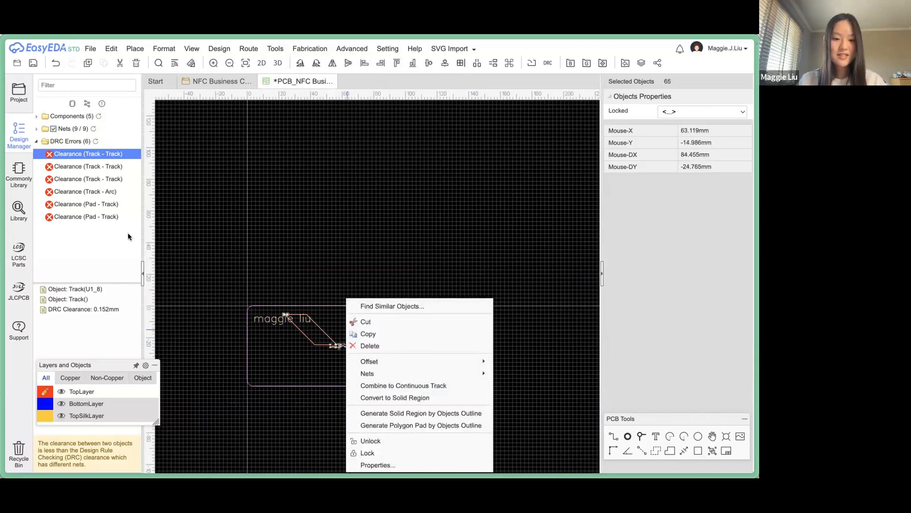
click(367, 453)
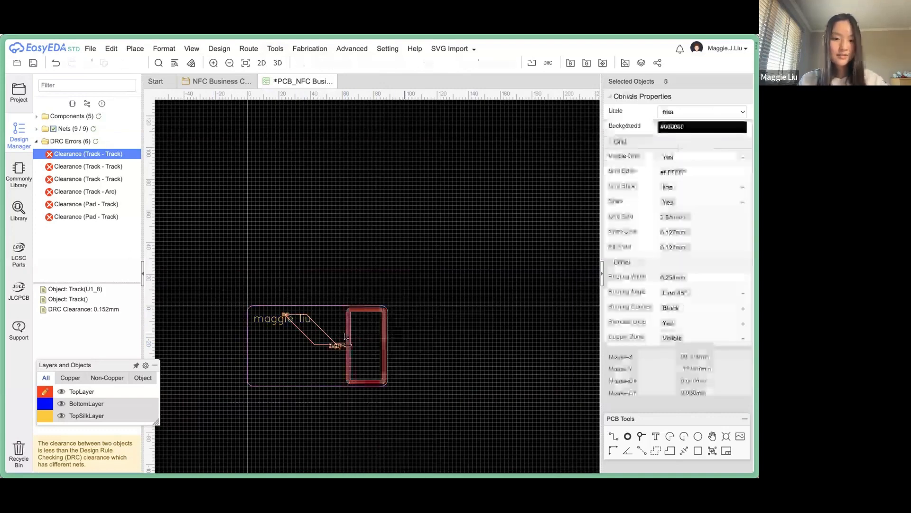
click(342, 304)
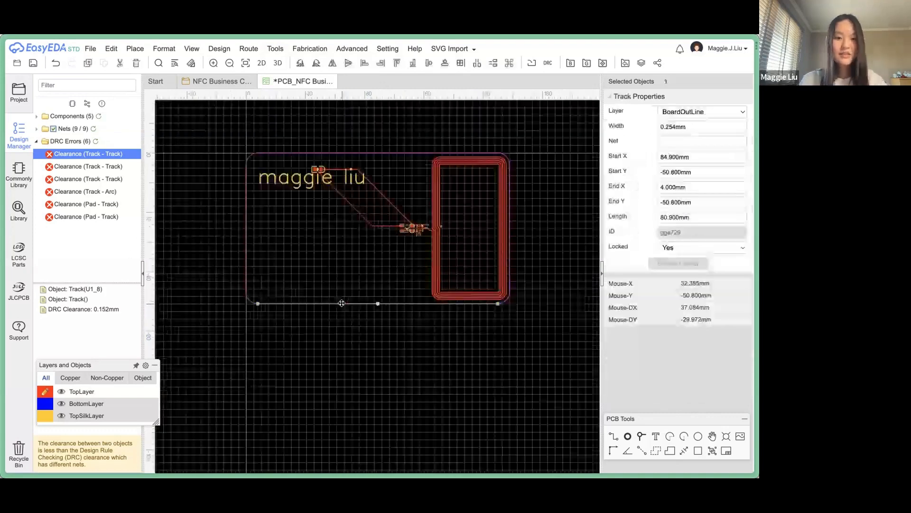
click(366, 329)
Re-import the QR code at 0.4 scale and move it to the card's lower-left area.
click(449, 48)
click(449, 61)
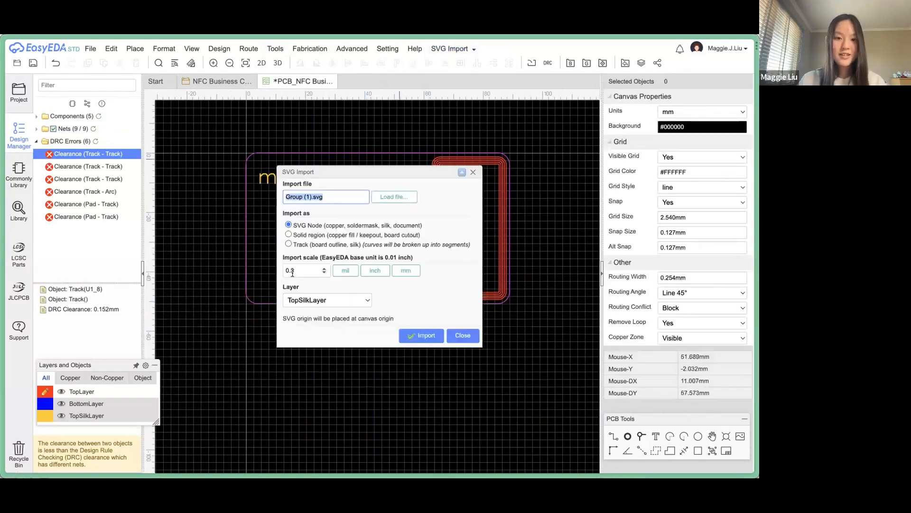
click(305, 269)
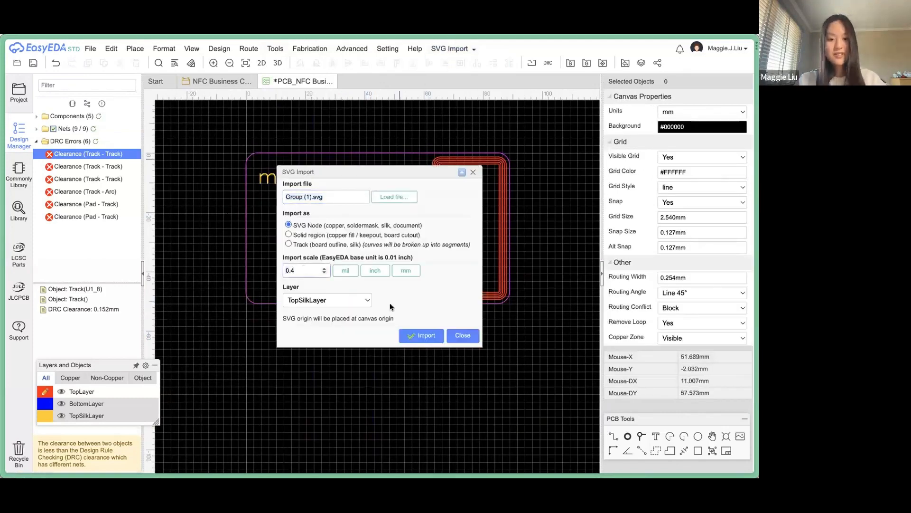
click(421, 335)
click(462, 335)
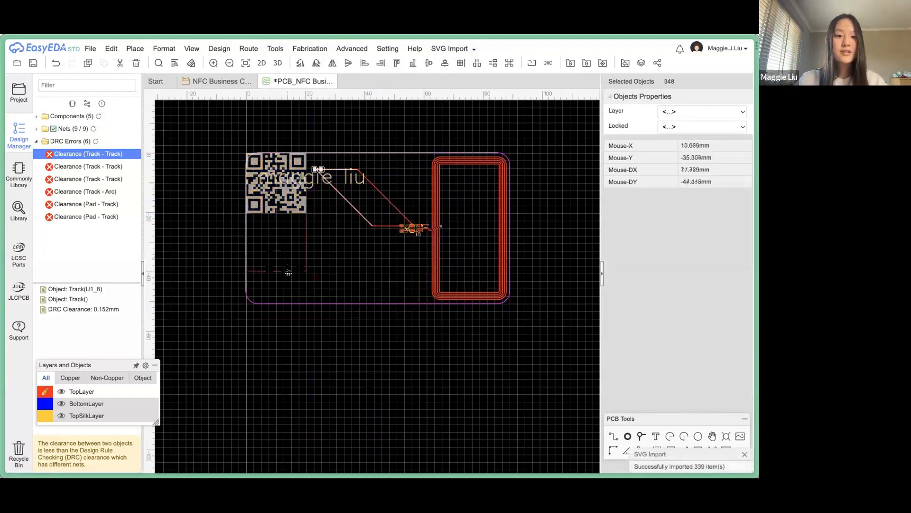
click(287, 277)
click(318, 220)
click(288, 261)
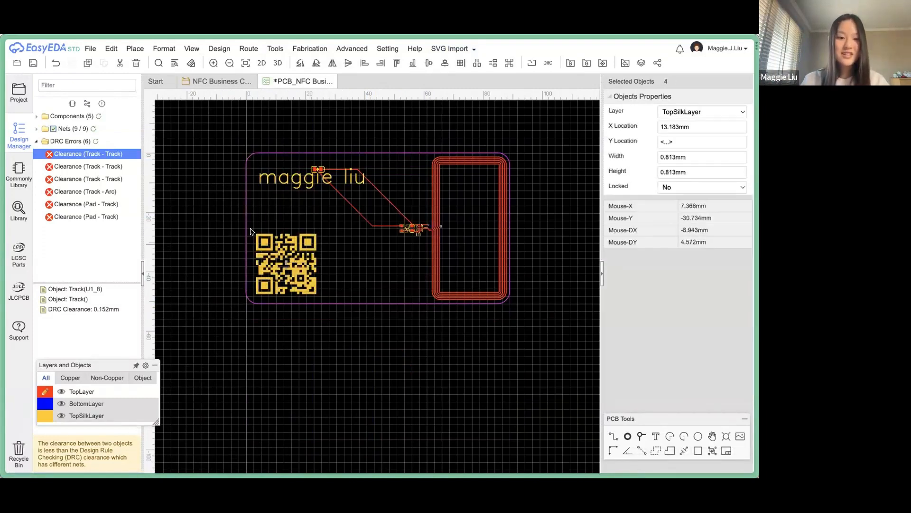
drag(246, 225, 332, 285)
drag(336, 323, 224, 220)
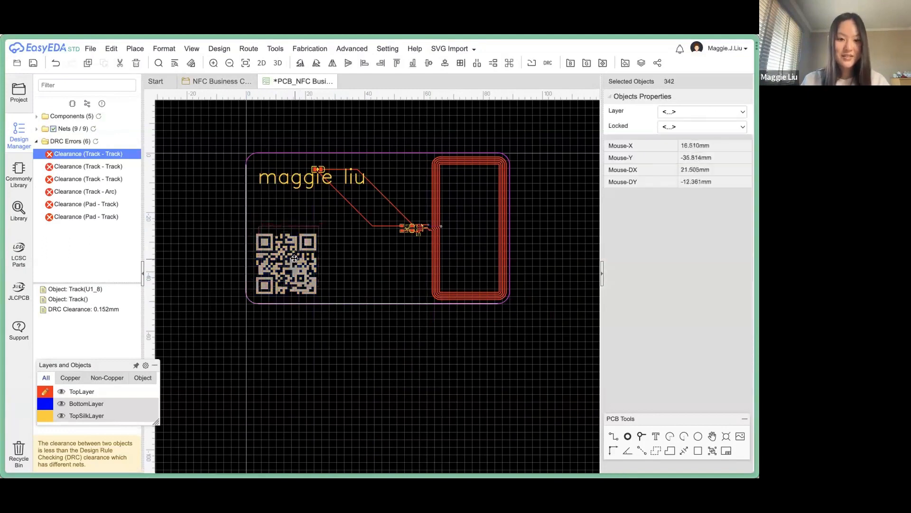
drag(294, 258, 297, 262)
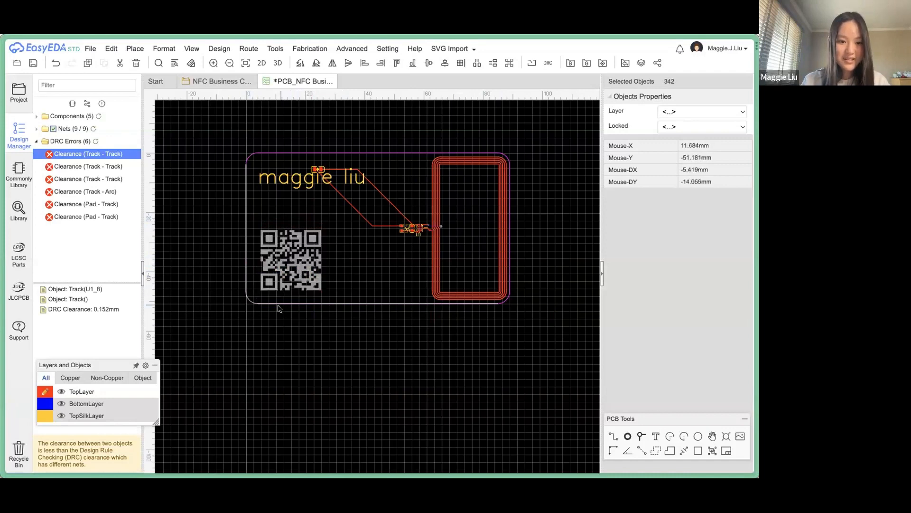
Confirm the QR code is on the top silkscreen and nudge it slightly up and left.
scroll(278, 306, up, 1)
scroll(271, 269, up, 3)
click(245, 183)
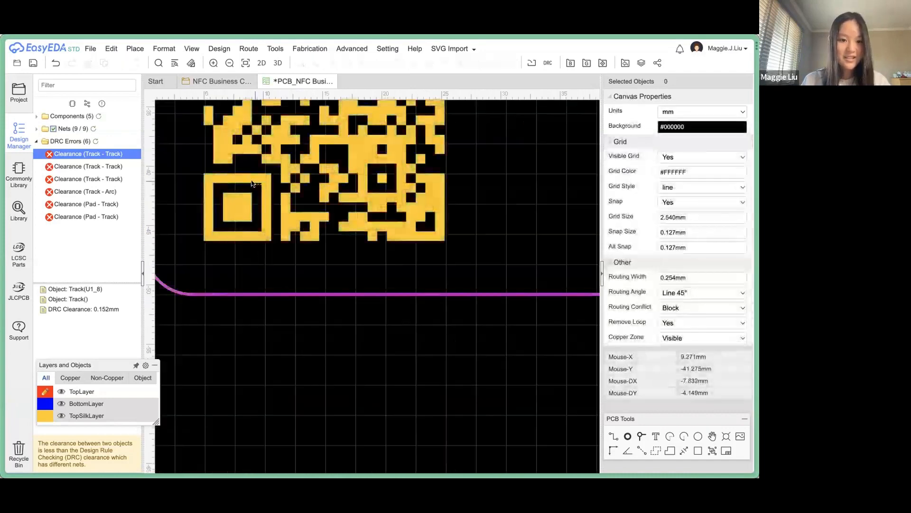
click(263, 260)
scroll(308, 264, down, 3)
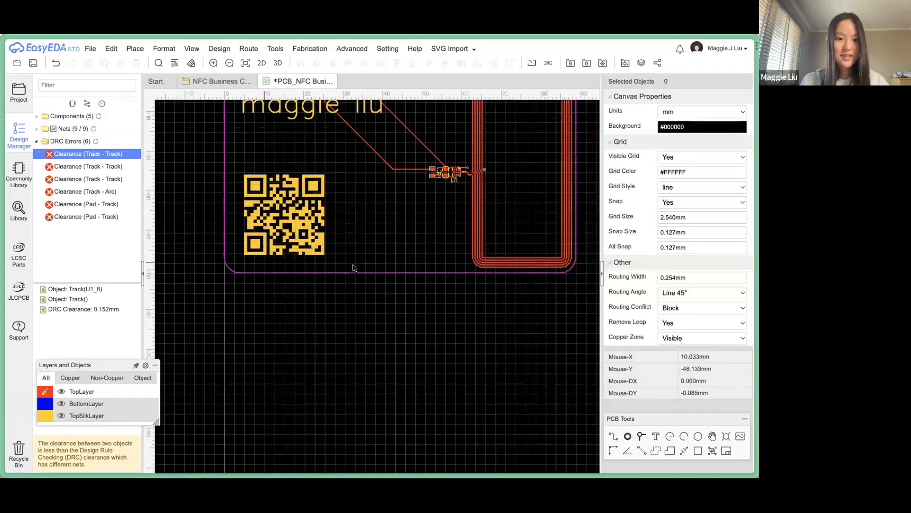
drag(351, 266, 214, 160)
scroll(247, 298, up, 3)
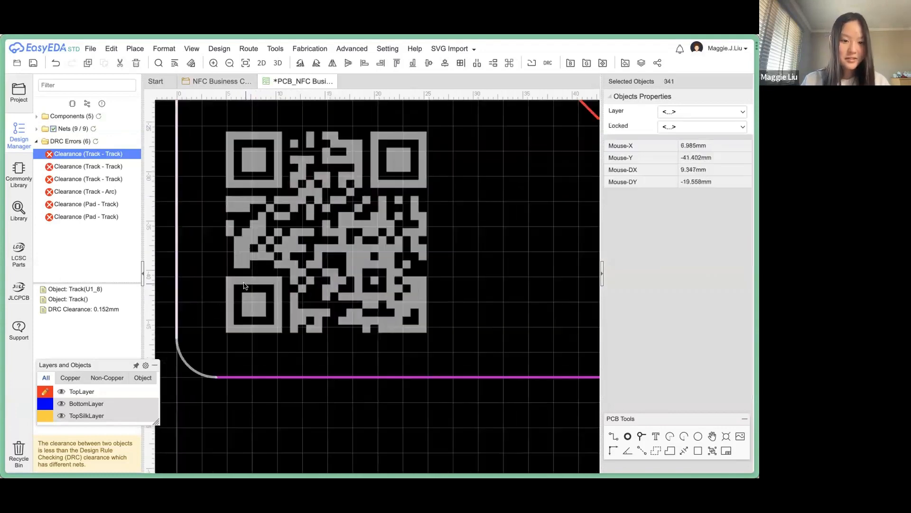
drag(242, 281, 239, 278)
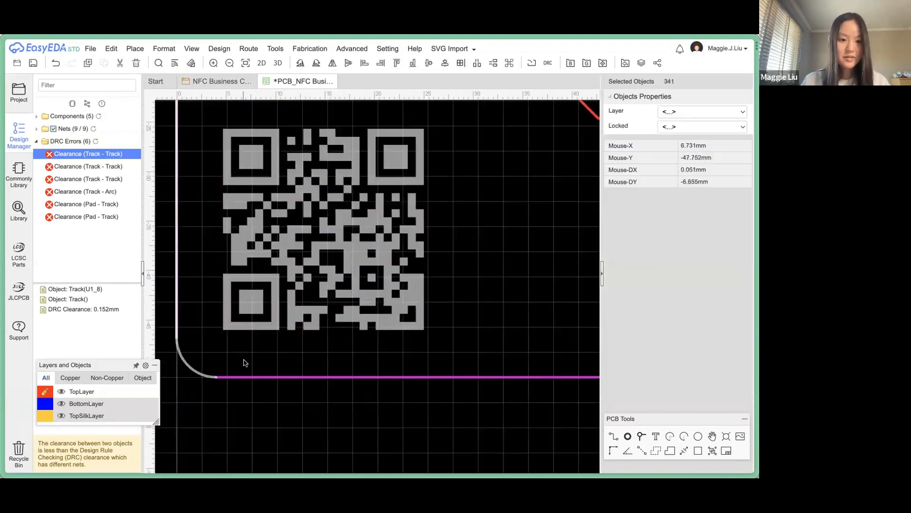
click(246, 365)
scroll(253, 393, down, 3)
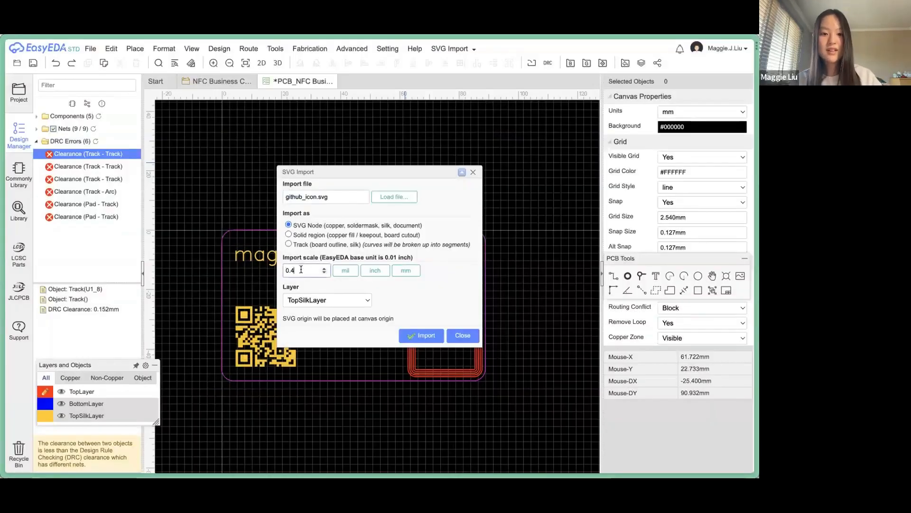
Import the GitHub and link icons at 0.5 scale and place them right of the QR code.
click(417, 336)
click(453, 337)
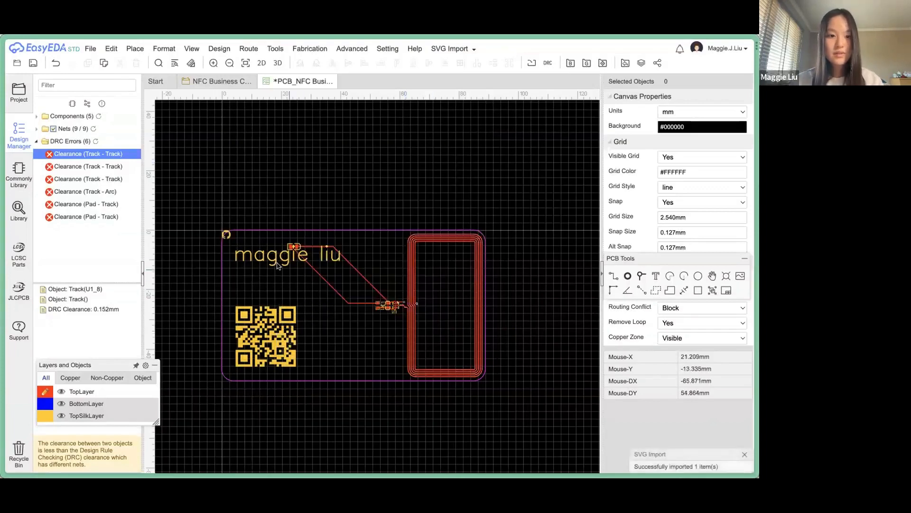
click(311, 362)
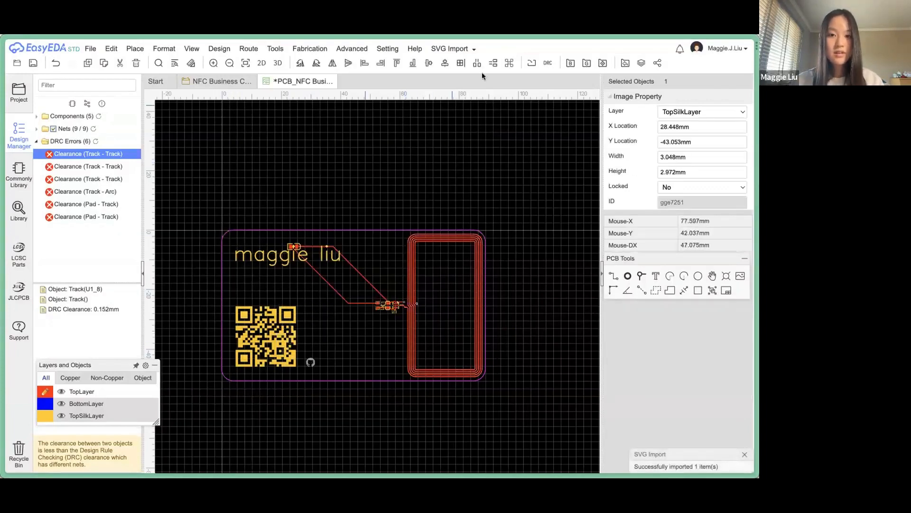
click(463, 50)
click(469, 61)
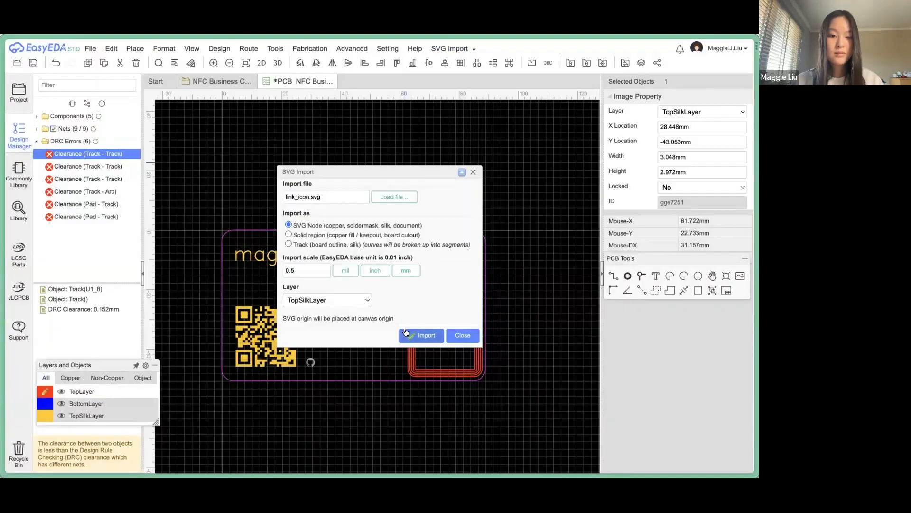
click(407, 335)
click(455, 335)
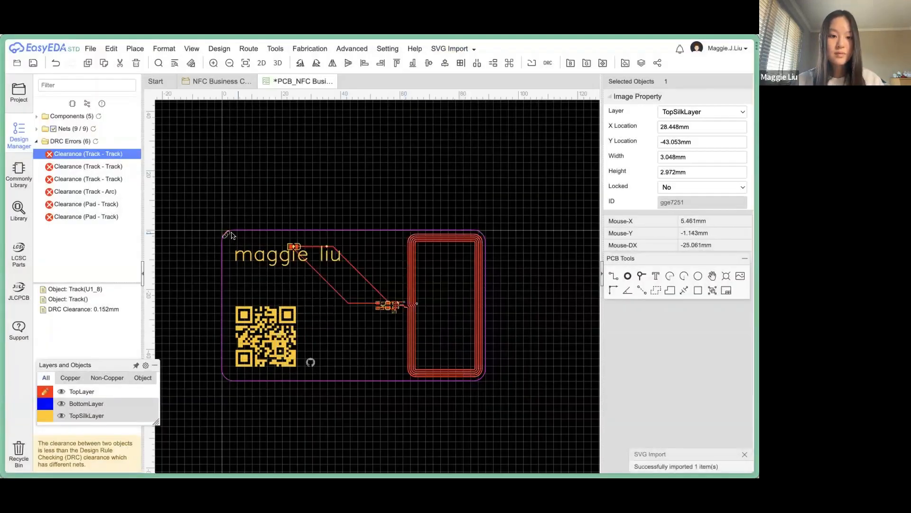
click(311, 350)
Align the GitHub icon directly under the link icon.
scroll(332, 374, up, 5)
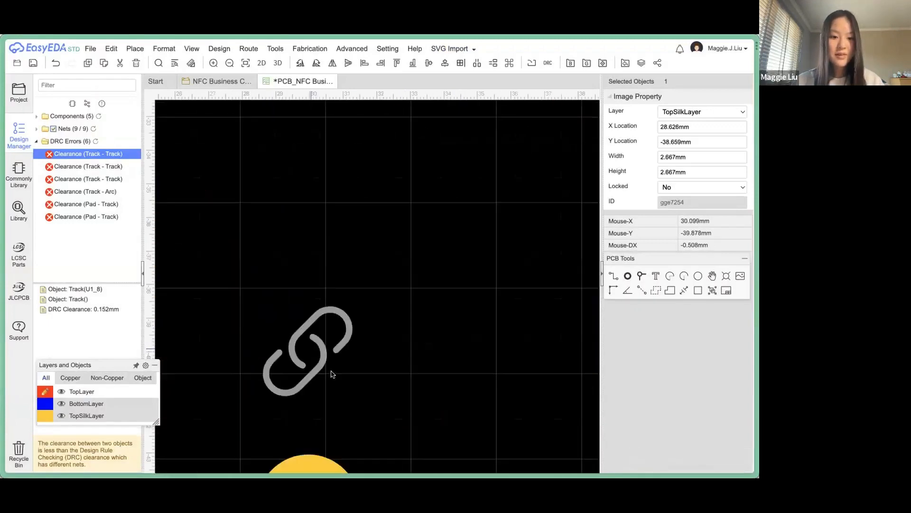
scroll(337, 382, down, 2)
scroll(339, 384, down, 2)
click(334, 346)
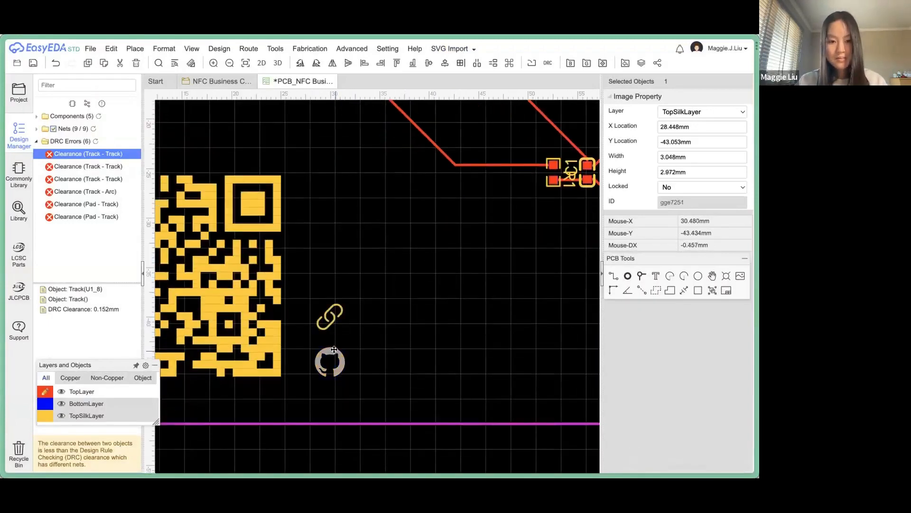
drag(334, 346, 335, 347)
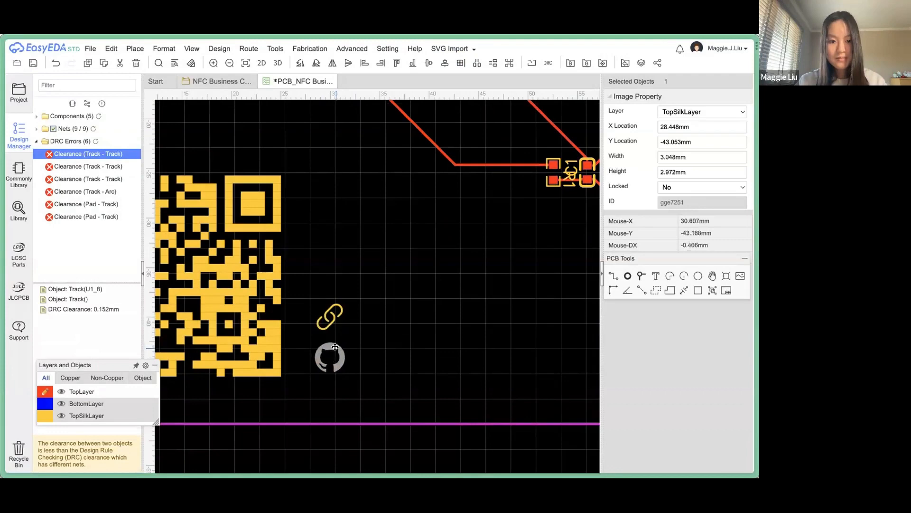
scroll(361, 342, down, 4)
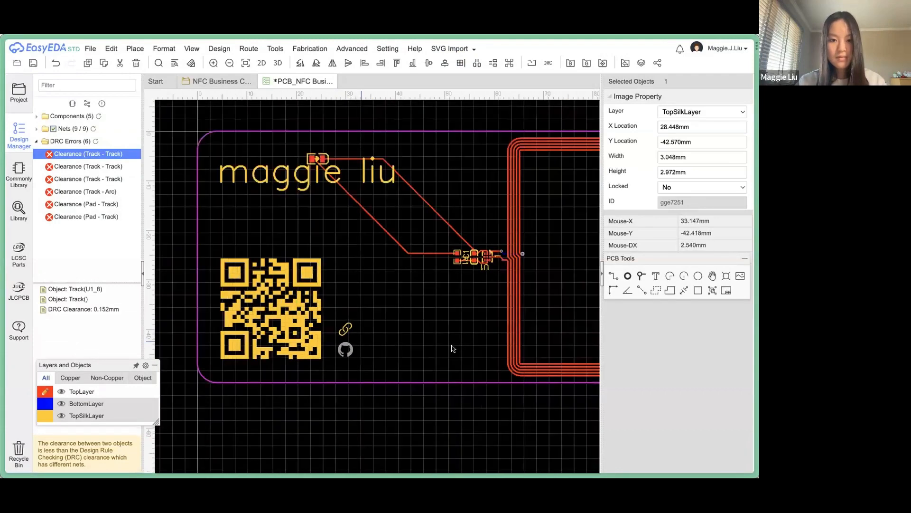
click(424, 346)
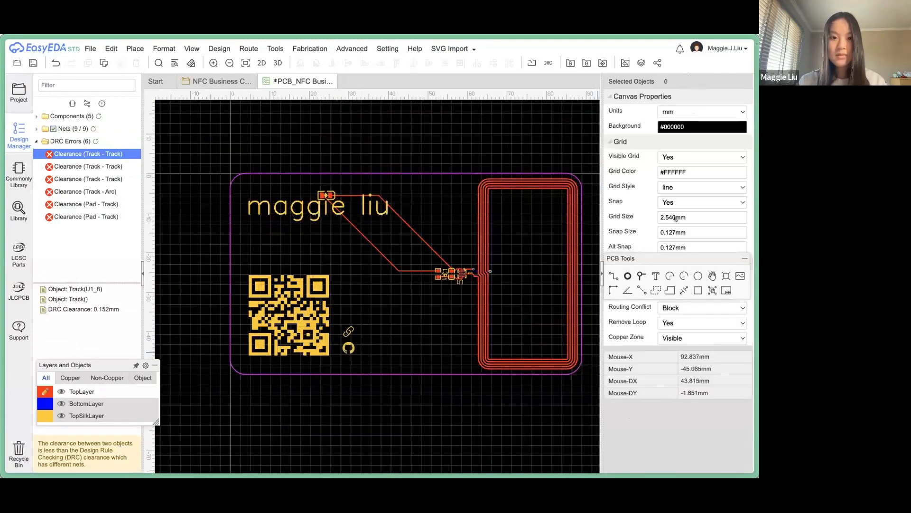
Place a new text label on the board with a 2 mm height.
click(656, 276)
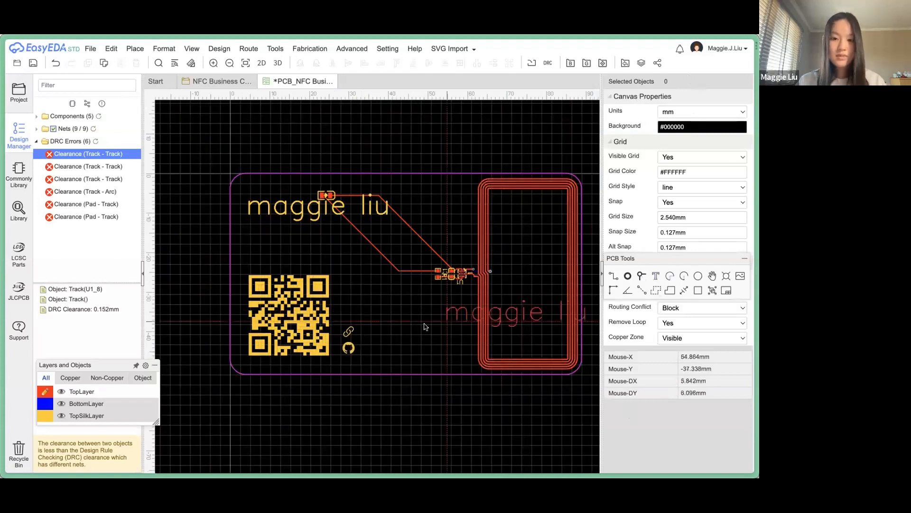
click(369, 356)
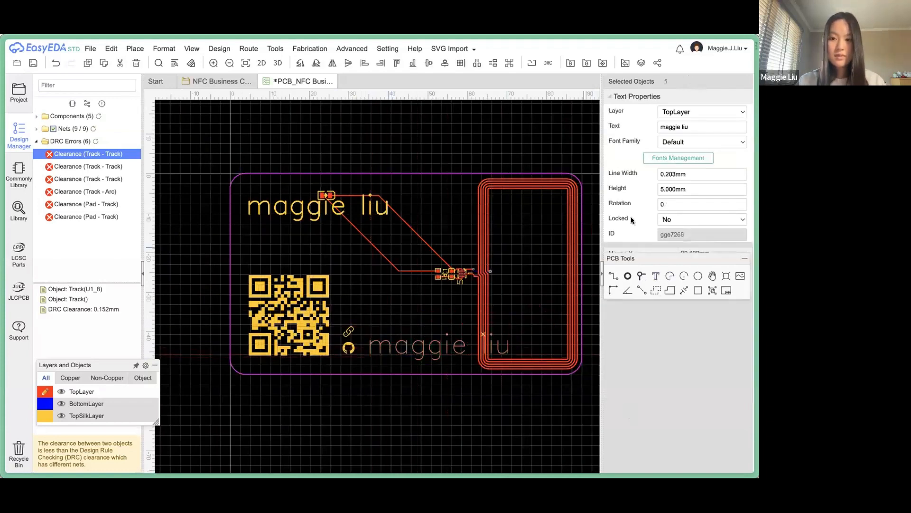
click(679, 186)
key(BackSpace)
text(2)
key(Return)
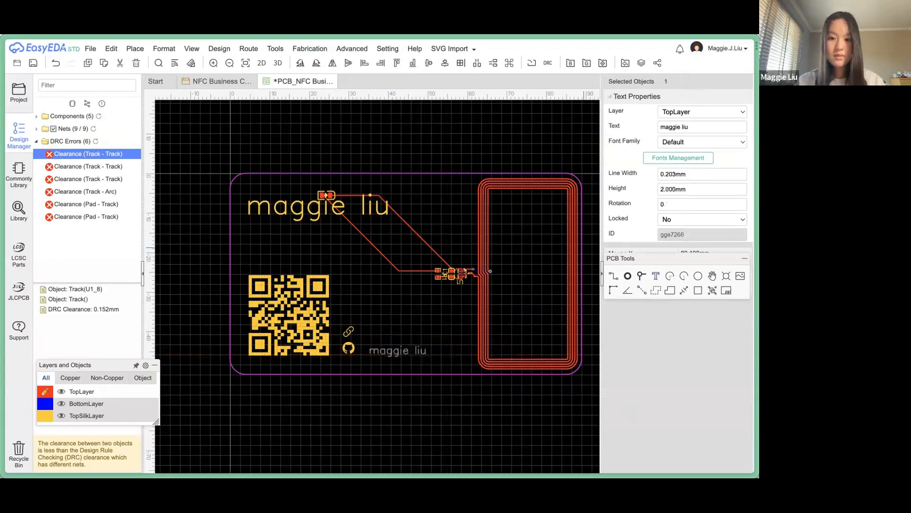
Change the label to the personal website address and move it beside the link icon.
double_click(400, 353)
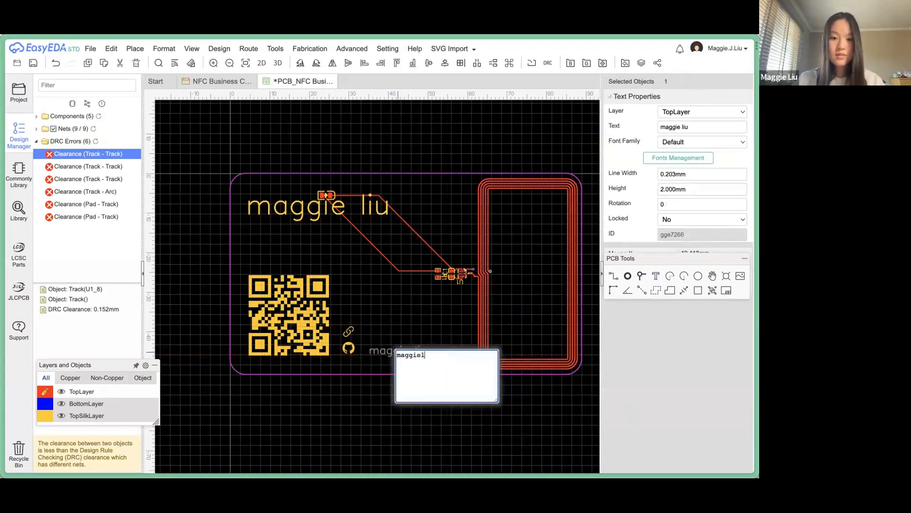
key(Return)
drag(385, 349, 376, 331)
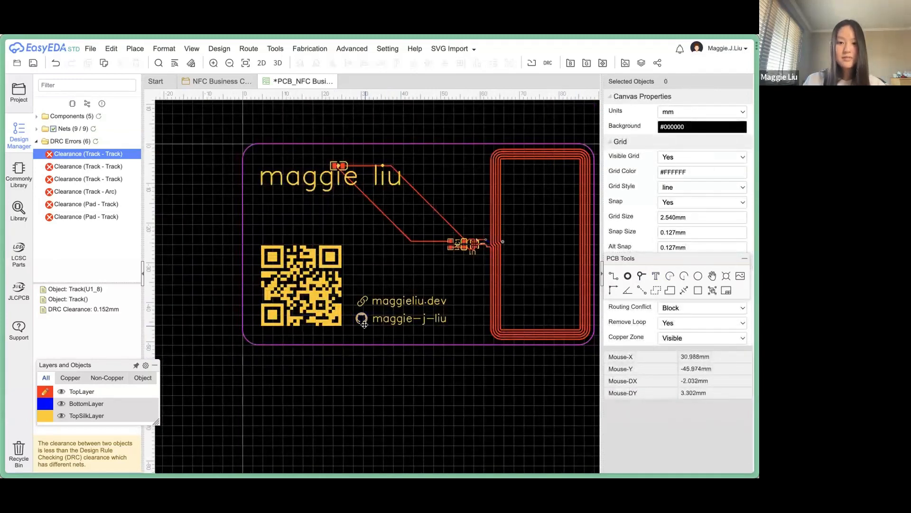
click(366, 300)
scroll(366, 301, up, 1)
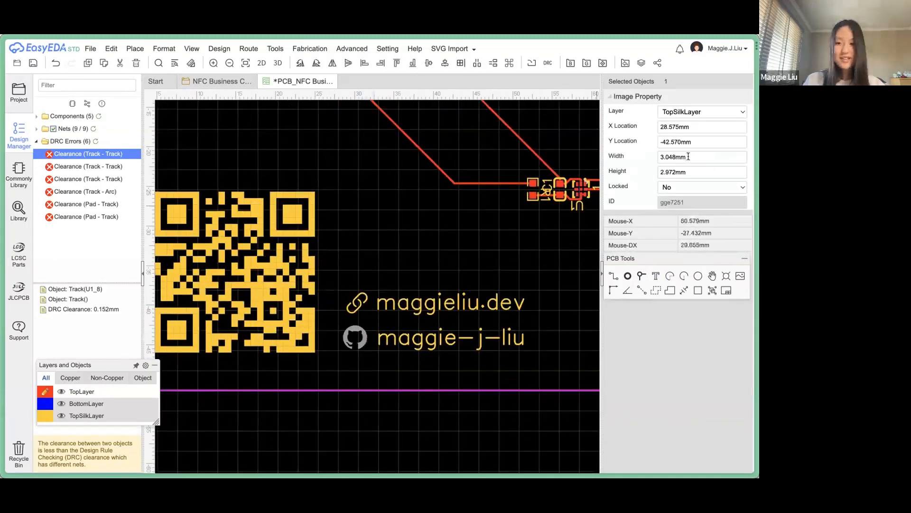
Put the GitHub icon on TopLayer and an aligned copy on TopSolderMaskLayer.
click(693, 112)
key(Up)
key(Up)
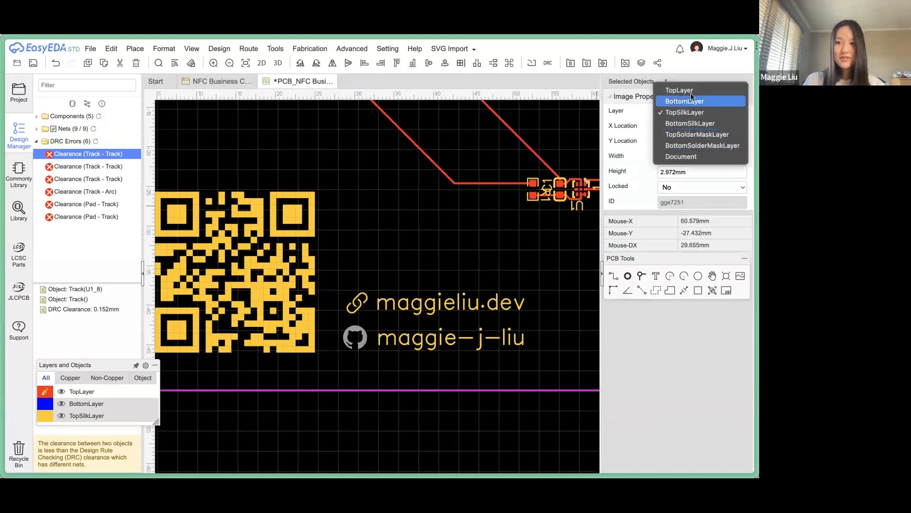
key(Return)
click(338, 321)
mouse_move(352, 332)
mouse_down()
mouse_move(359, 336)
mouse_move(354, 327)
mouse_up()
click(349, 331)
click(349, 330)
scroll(354, 329, up, 5)
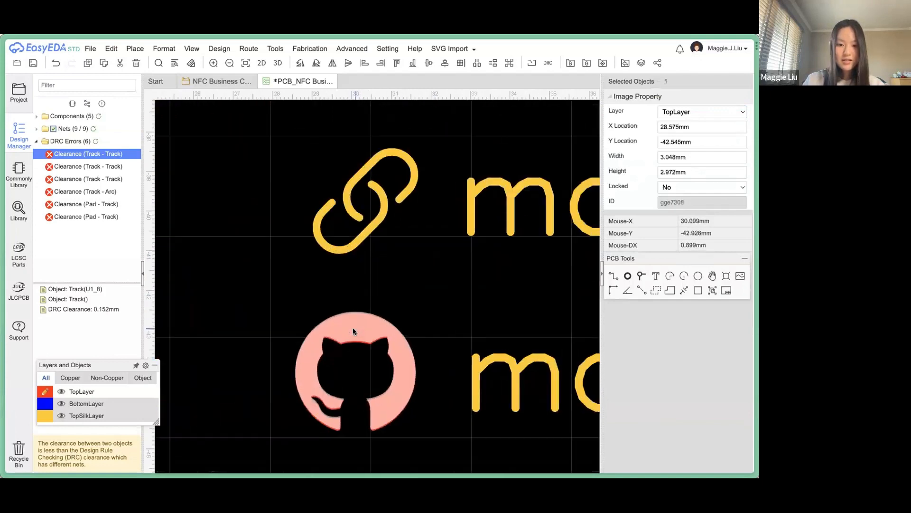
click(676, 112)
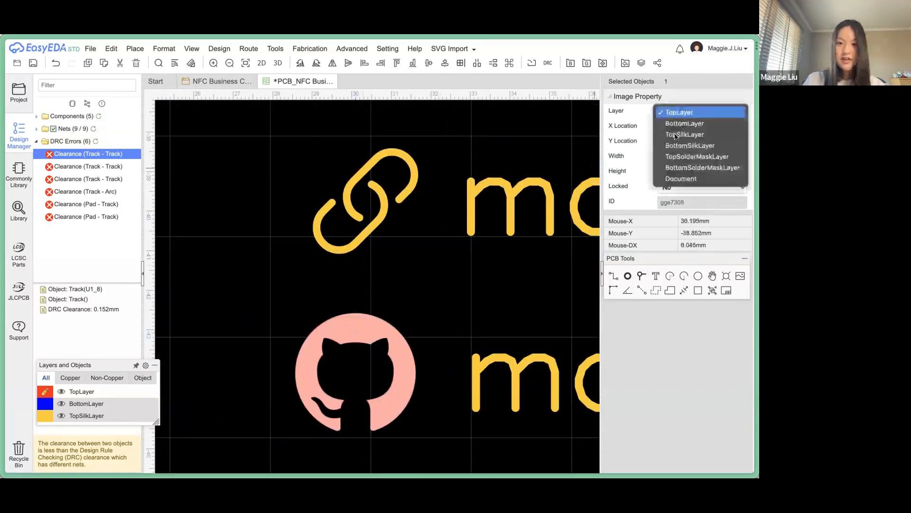
click(719, 157)
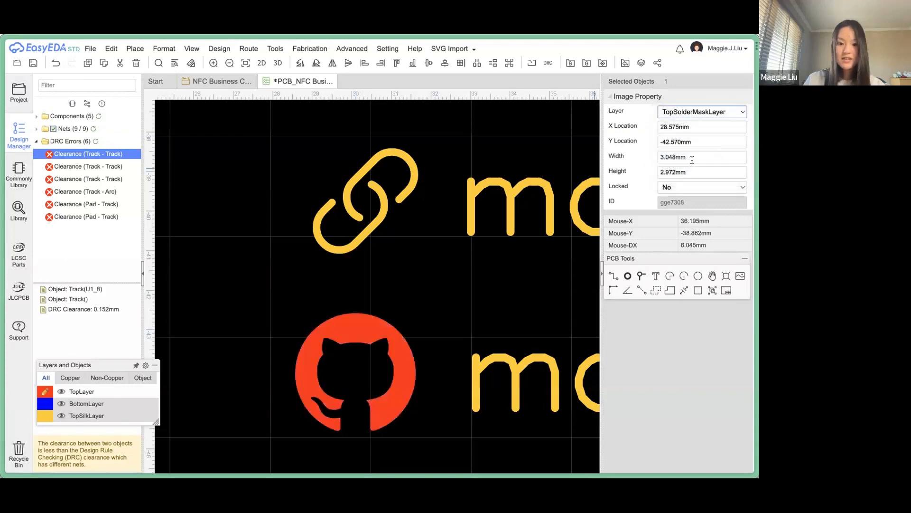
click(423, 309)
scroll(424, 310, down, 2)
scroll(424, 310, down, 2)
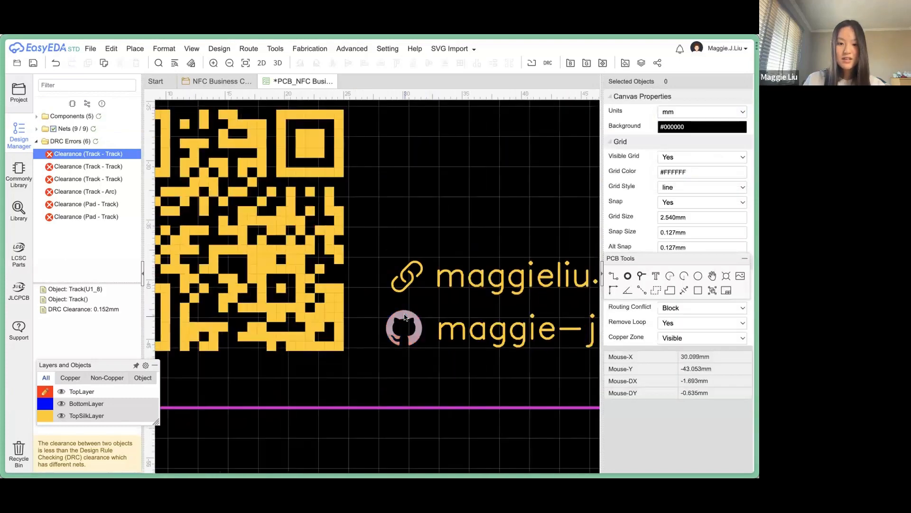
Put the link icon on TopLayer and a duplicate copy on TopSolderMaskLayer.
mouse_move(53, 393)
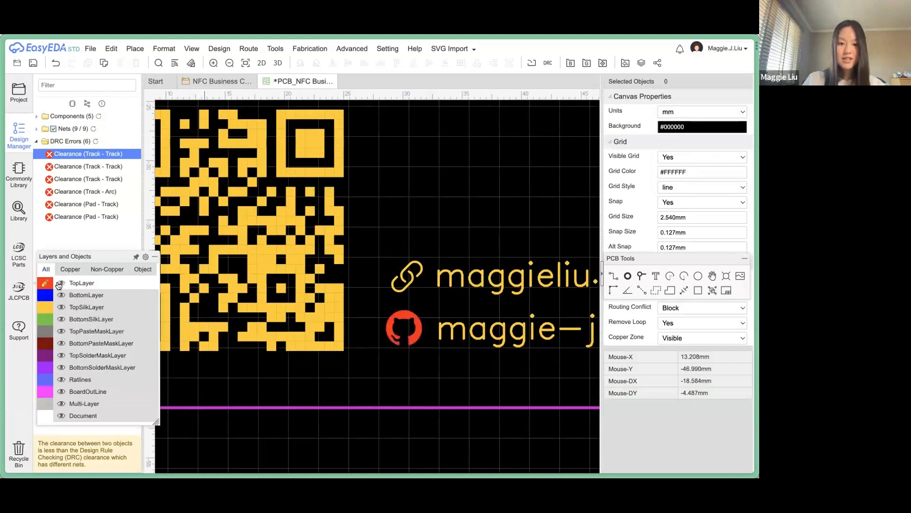
click(411, 281)
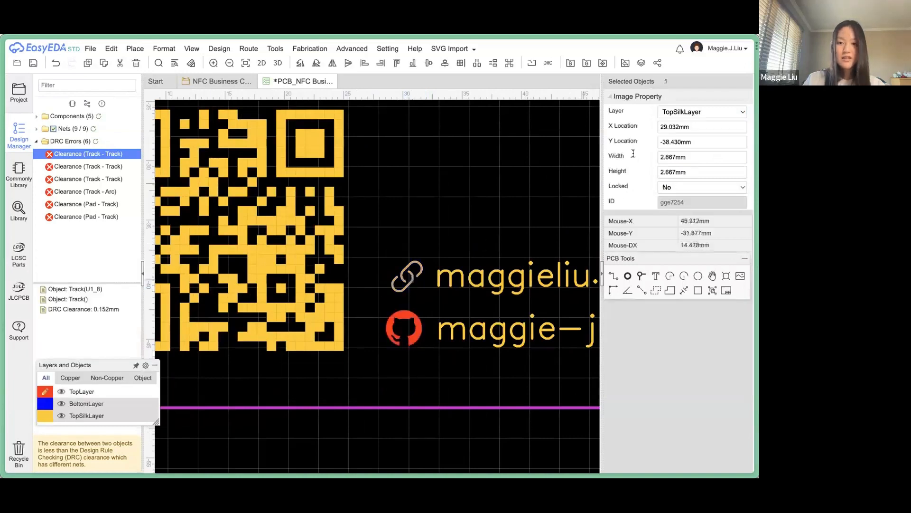
click(703, 111)
click(422, 249)
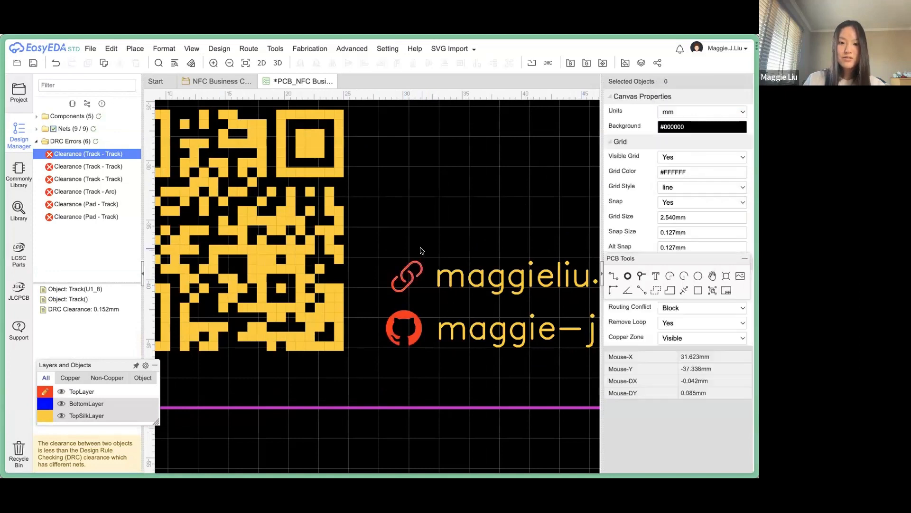
click(413, 274)
drag(414, 275, 422, 280)
click(399, 267)
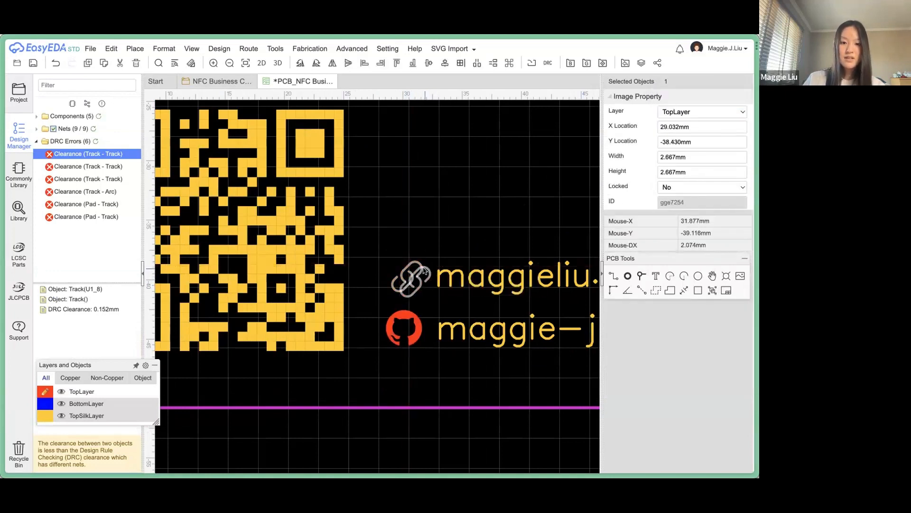
click(690, 111)
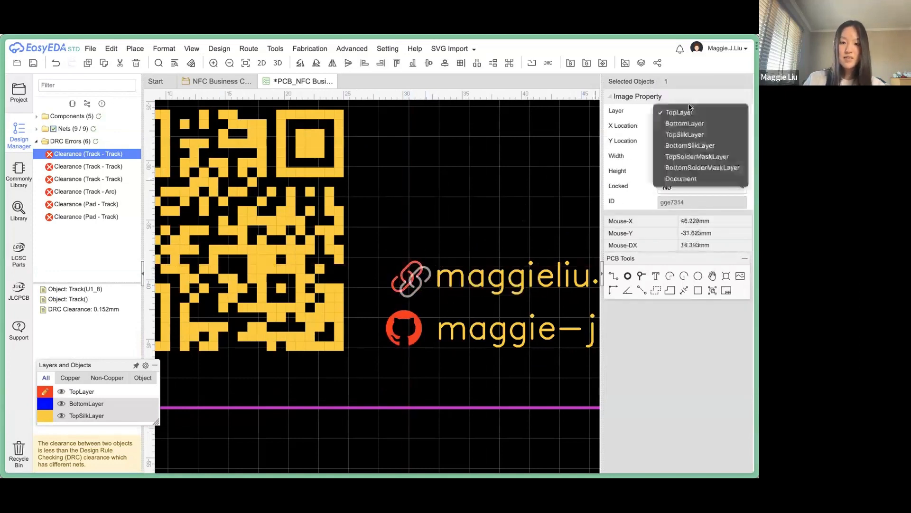
click(688, 157)
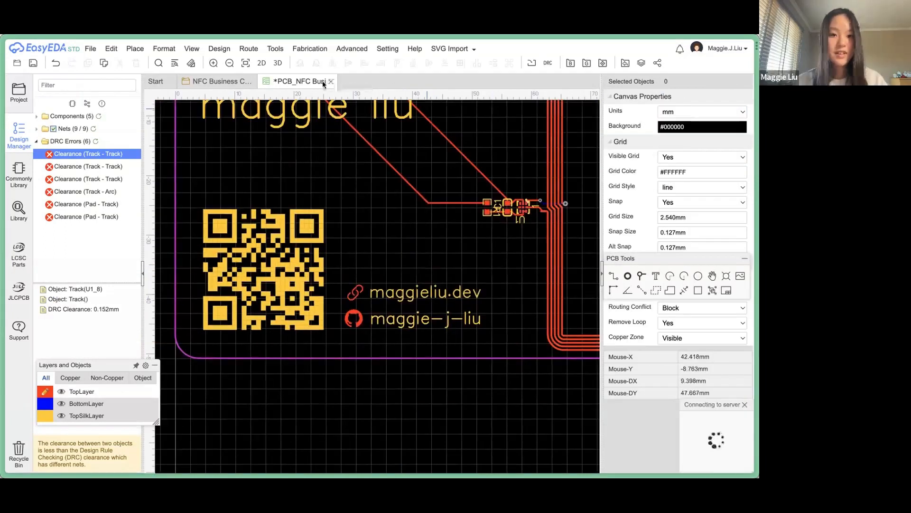
Preview the card in 3D, rotating it and switching the board colour to Black.
click(278, 64)
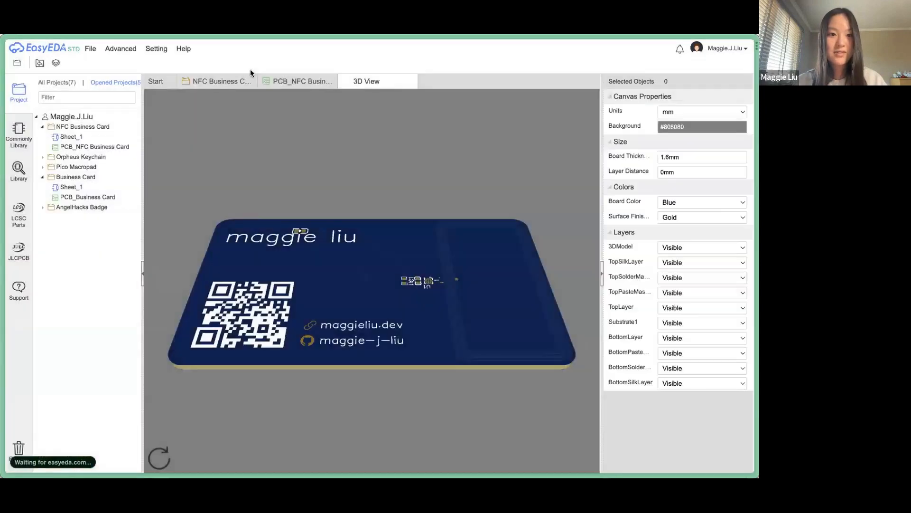
drag(321, 382, 287, 429)
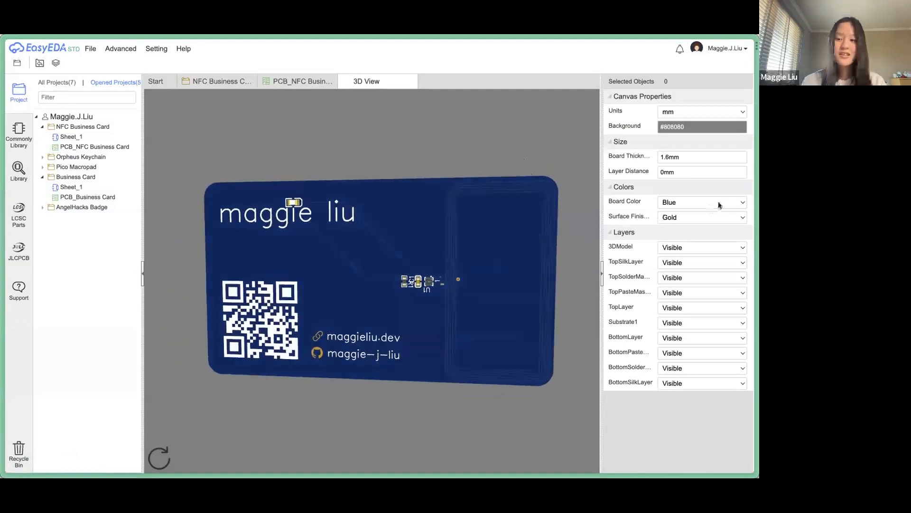
click(676, 204)
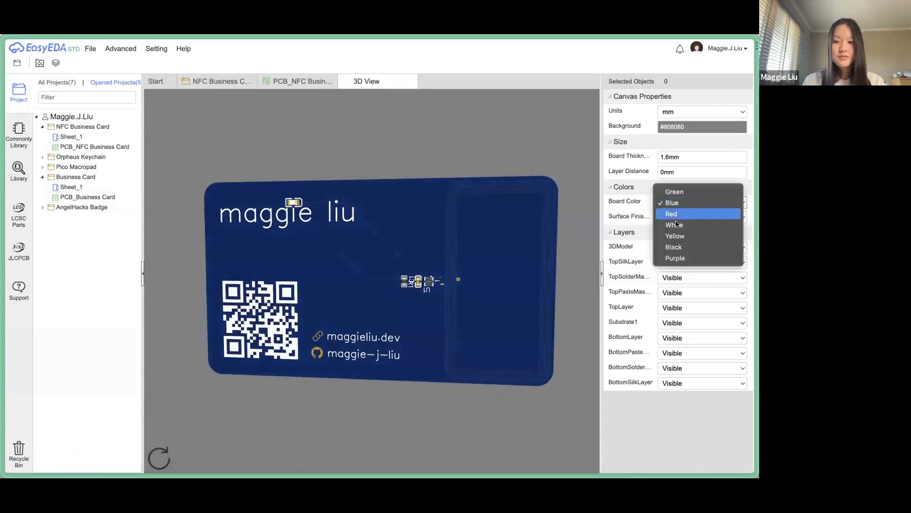
click(676, 247)
drag(442, 252, 425, 107)
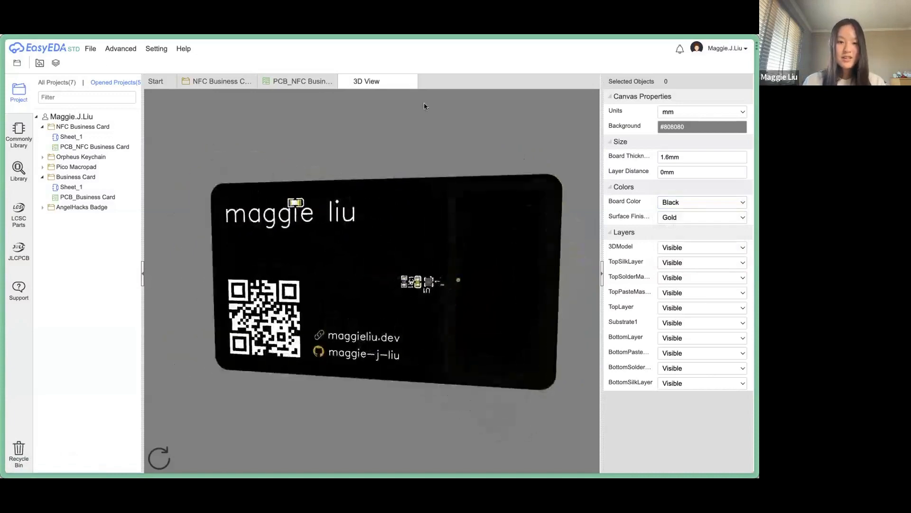
Leave the 3D view and import Frame (15).svg at 0.2 scale onto TopSilkLayer.
click(411, 82)
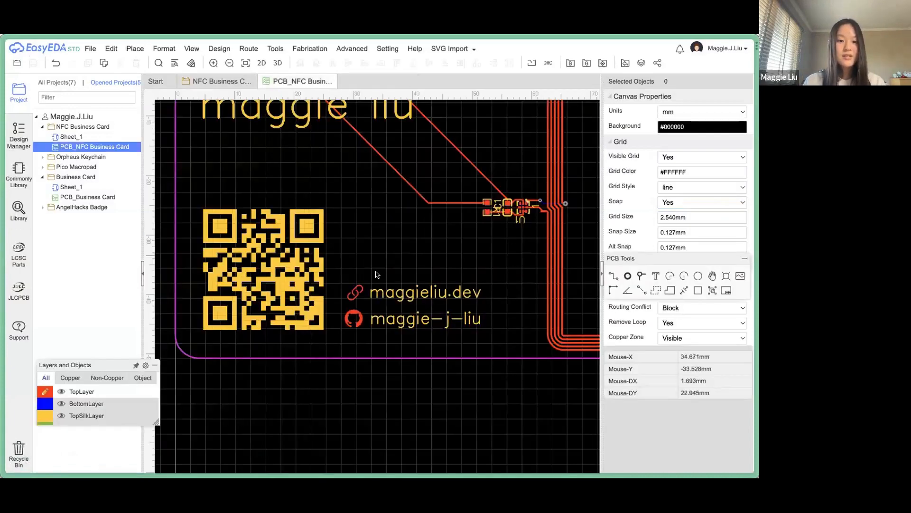
scroll(395, 327, down, 4)
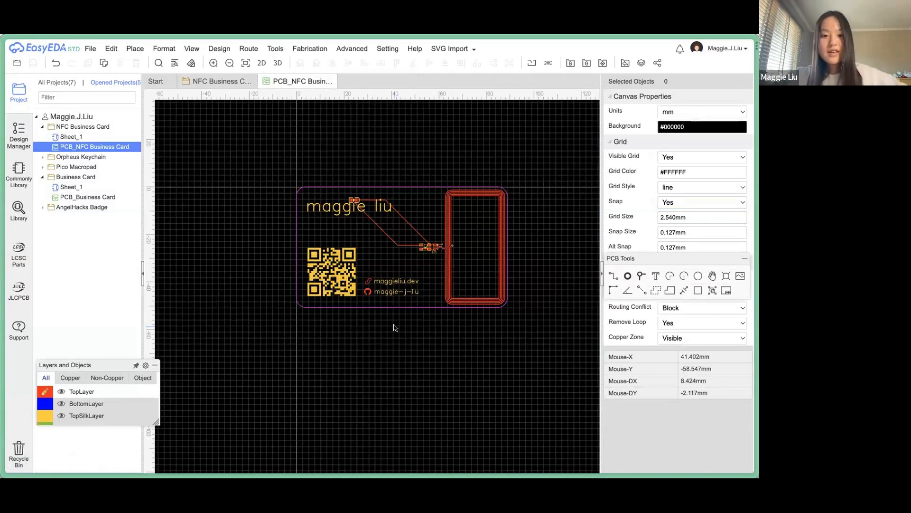
click(450, 48)
click(468, 62)
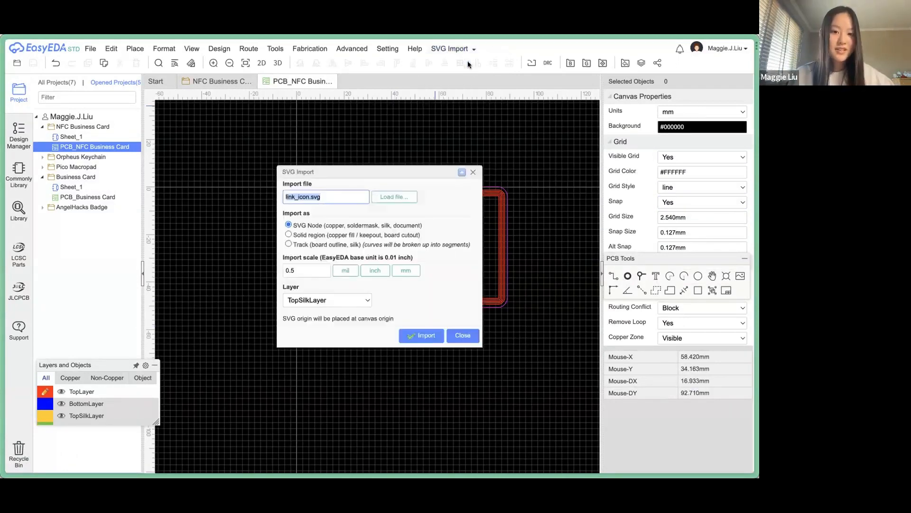
click(397, 197)
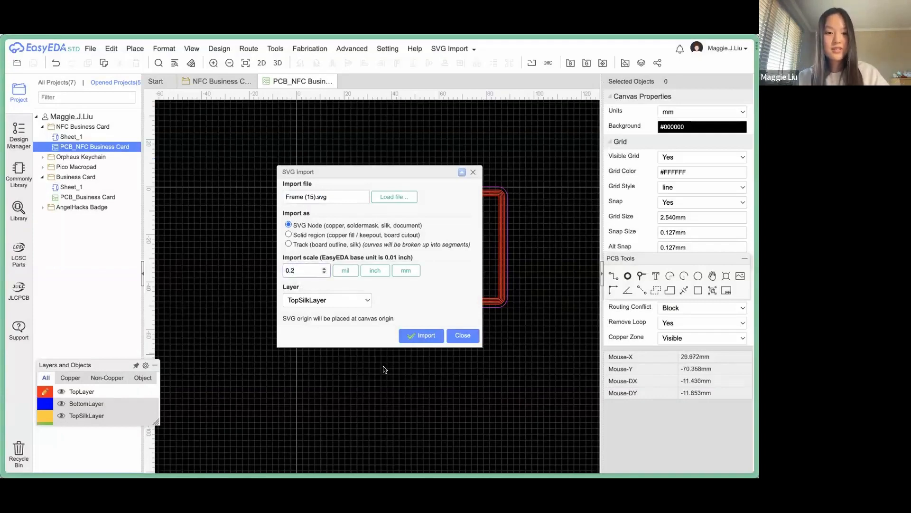
click(421, 335)
Select all 64 cat artwork pieces and drag them onto the card's right half over the coil.
scroll(454, 337, down, 4)
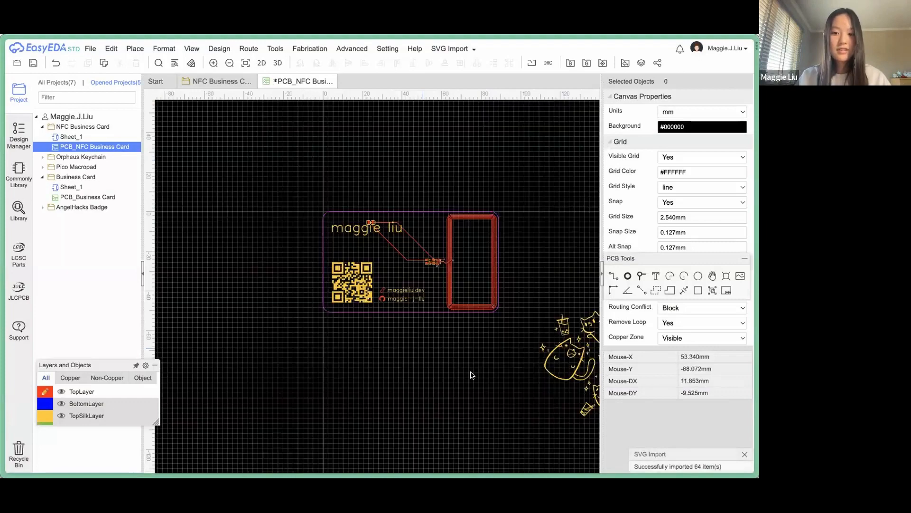
drag(428, 255, 429, 258)
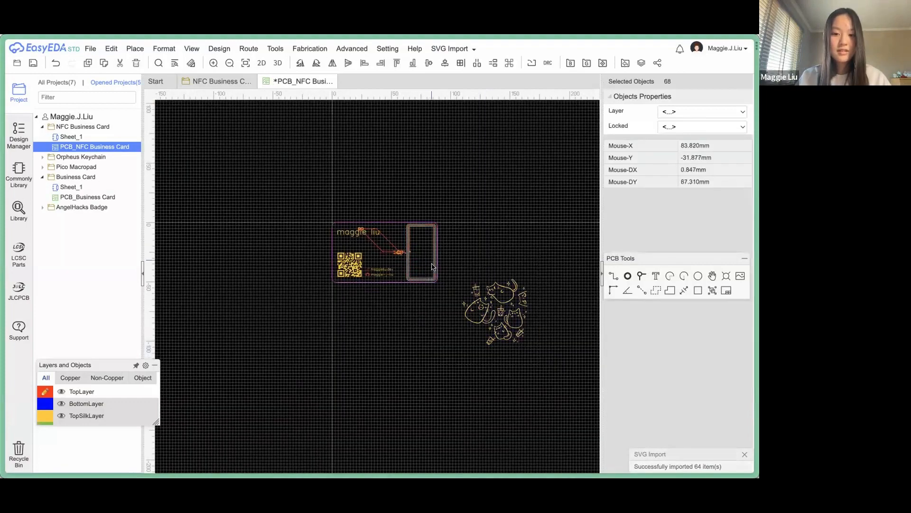
scroll(436, 279, up, 3)
drag(533, 355, 516, 354)
scroll(467, 384, down, 2)
drag(532, 419, 469, 354)
scroll(476, 367, up, 4)
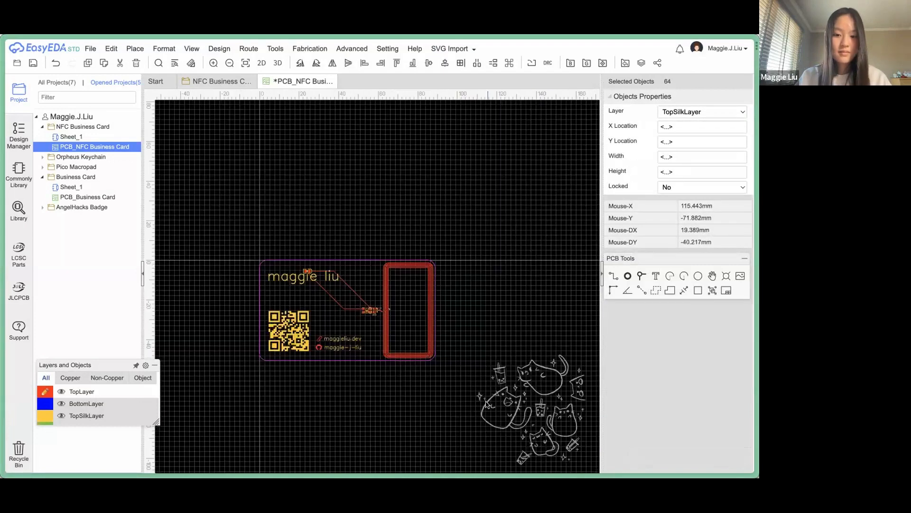
drag(486, 404, 340, 302)
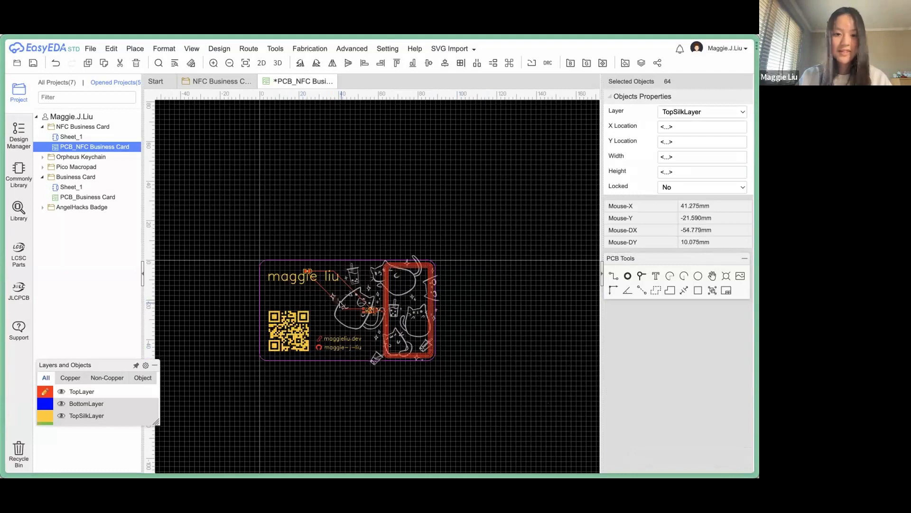
scroll(340, 302, up, 3)
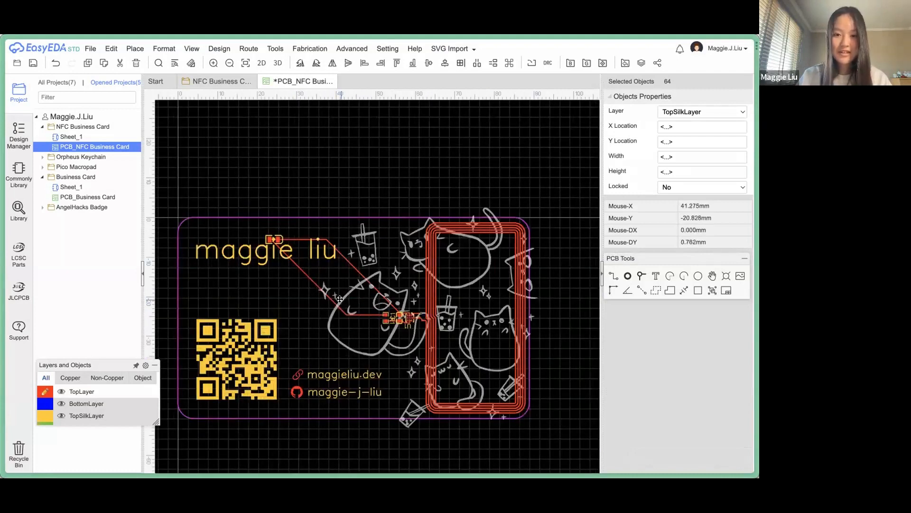
drag(339, 299, 339, 299)
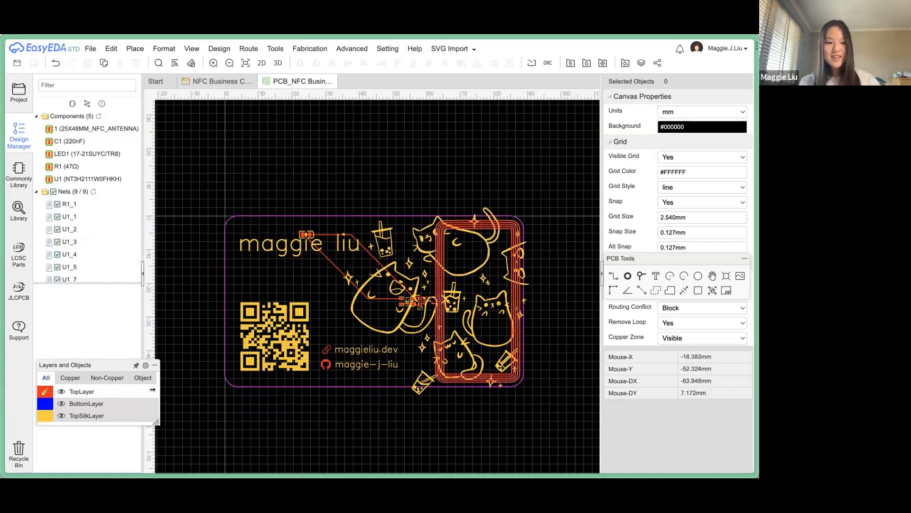
mouse_move(49, 315)
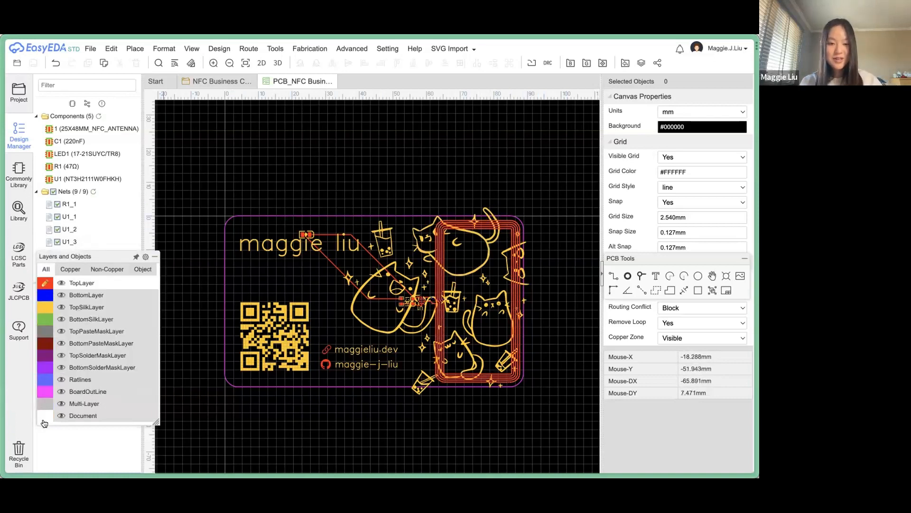